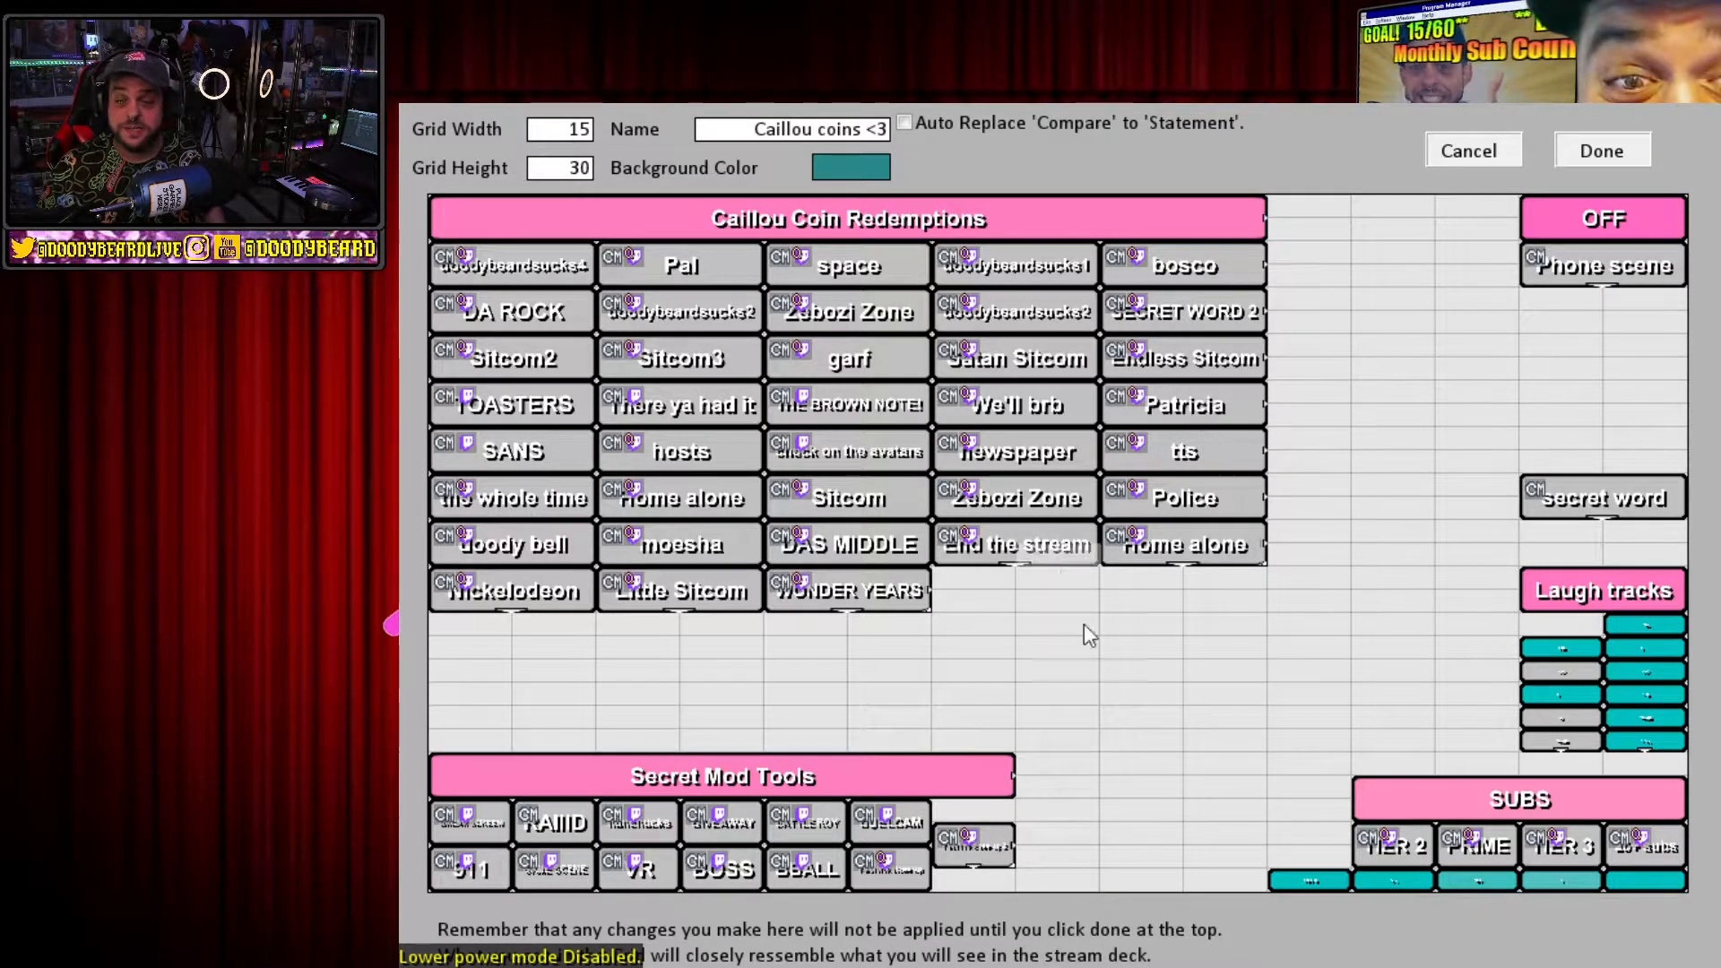
# Create a blank button, enlarge it to three columns by four rows, and place it in the empty area below the redemption buttons.
pyautogui.click(1196, 658)
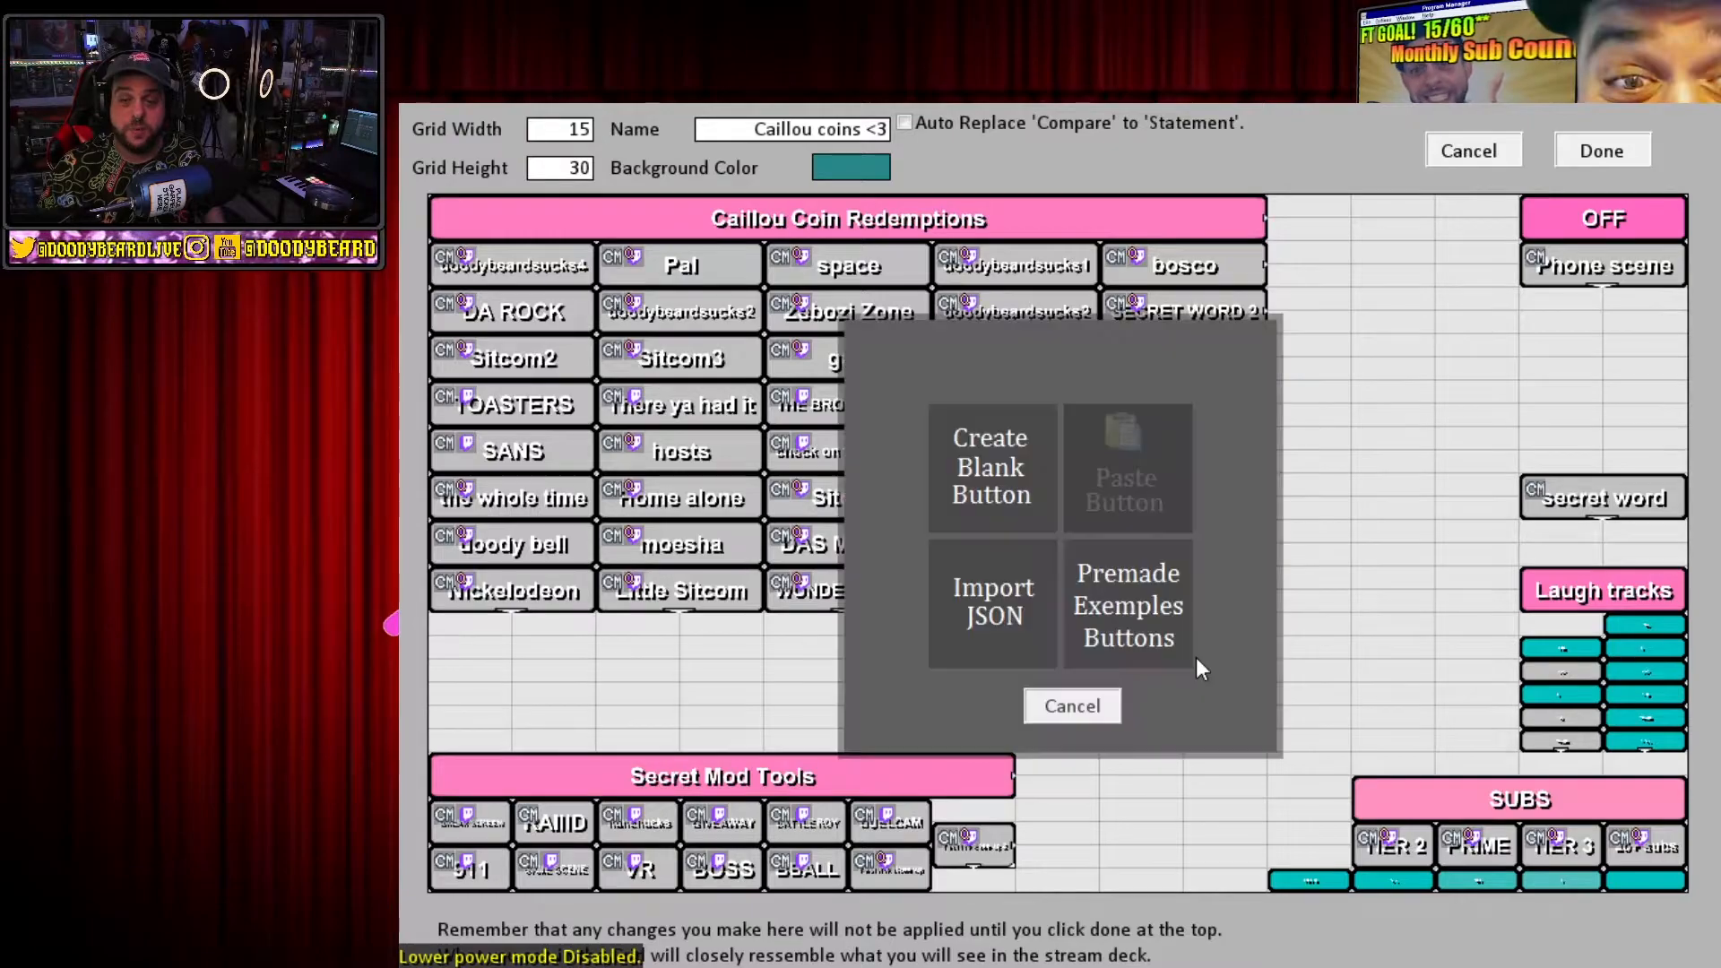
pyautogui.click(967, 475)
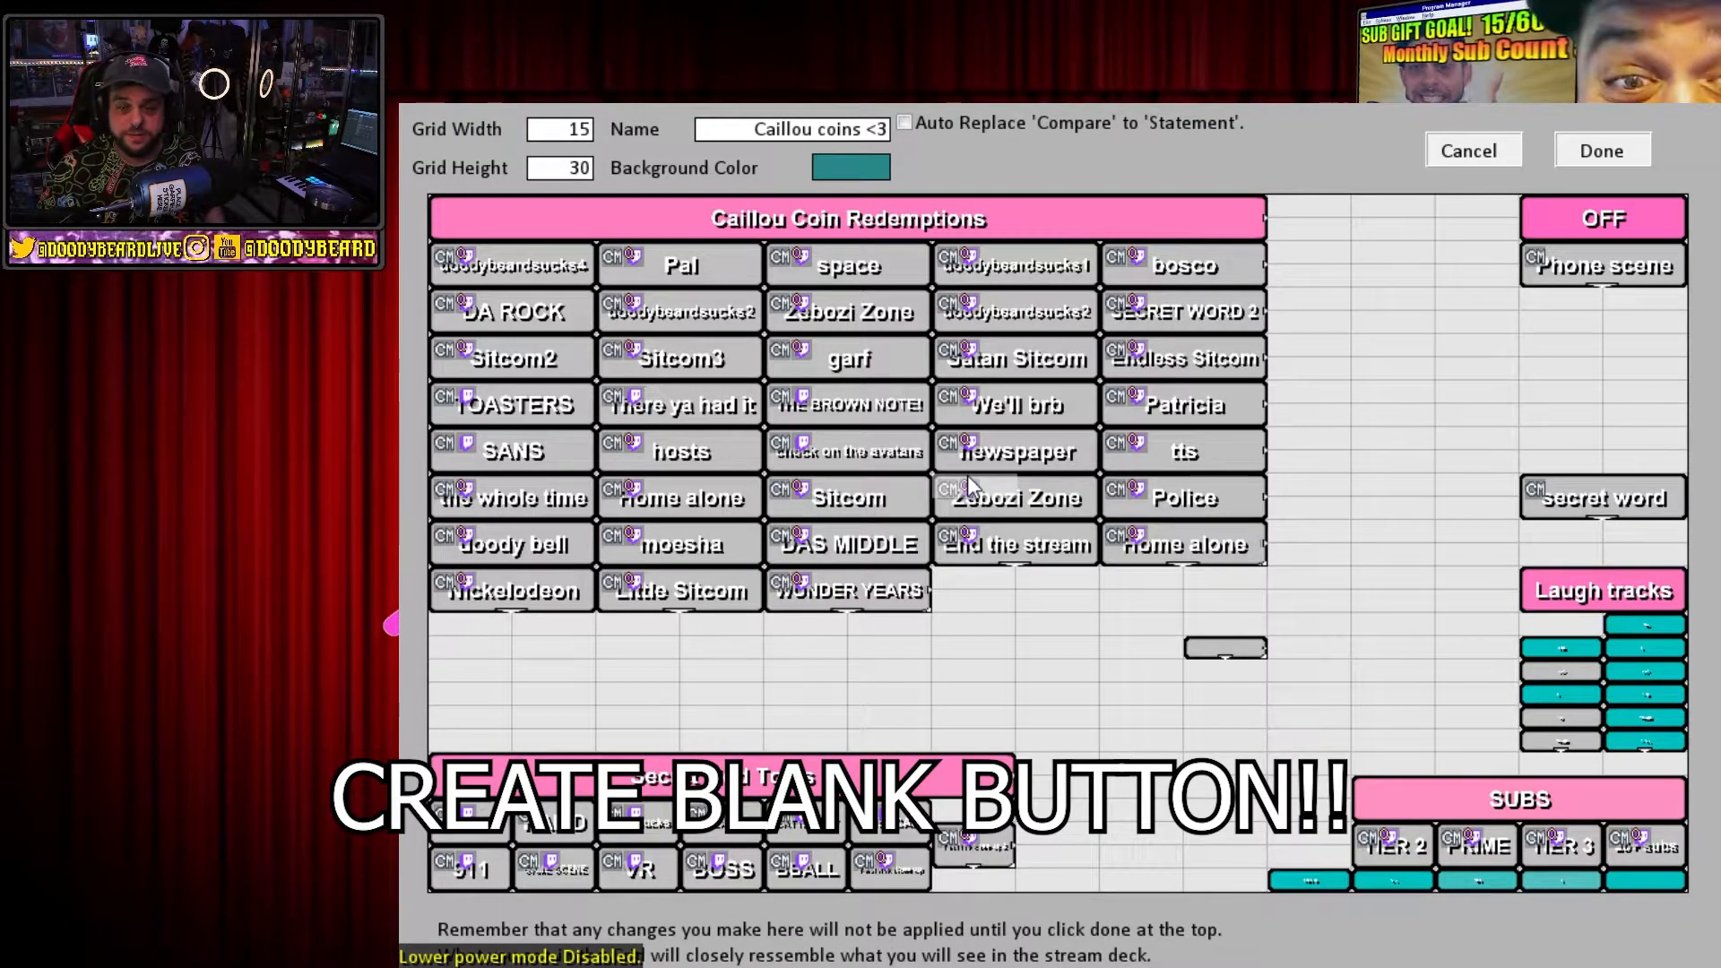
pyautogui.moveTo(1265, 658); pyautogui.dragTo(1434, 727)
pyautogui.click(1268, 654)
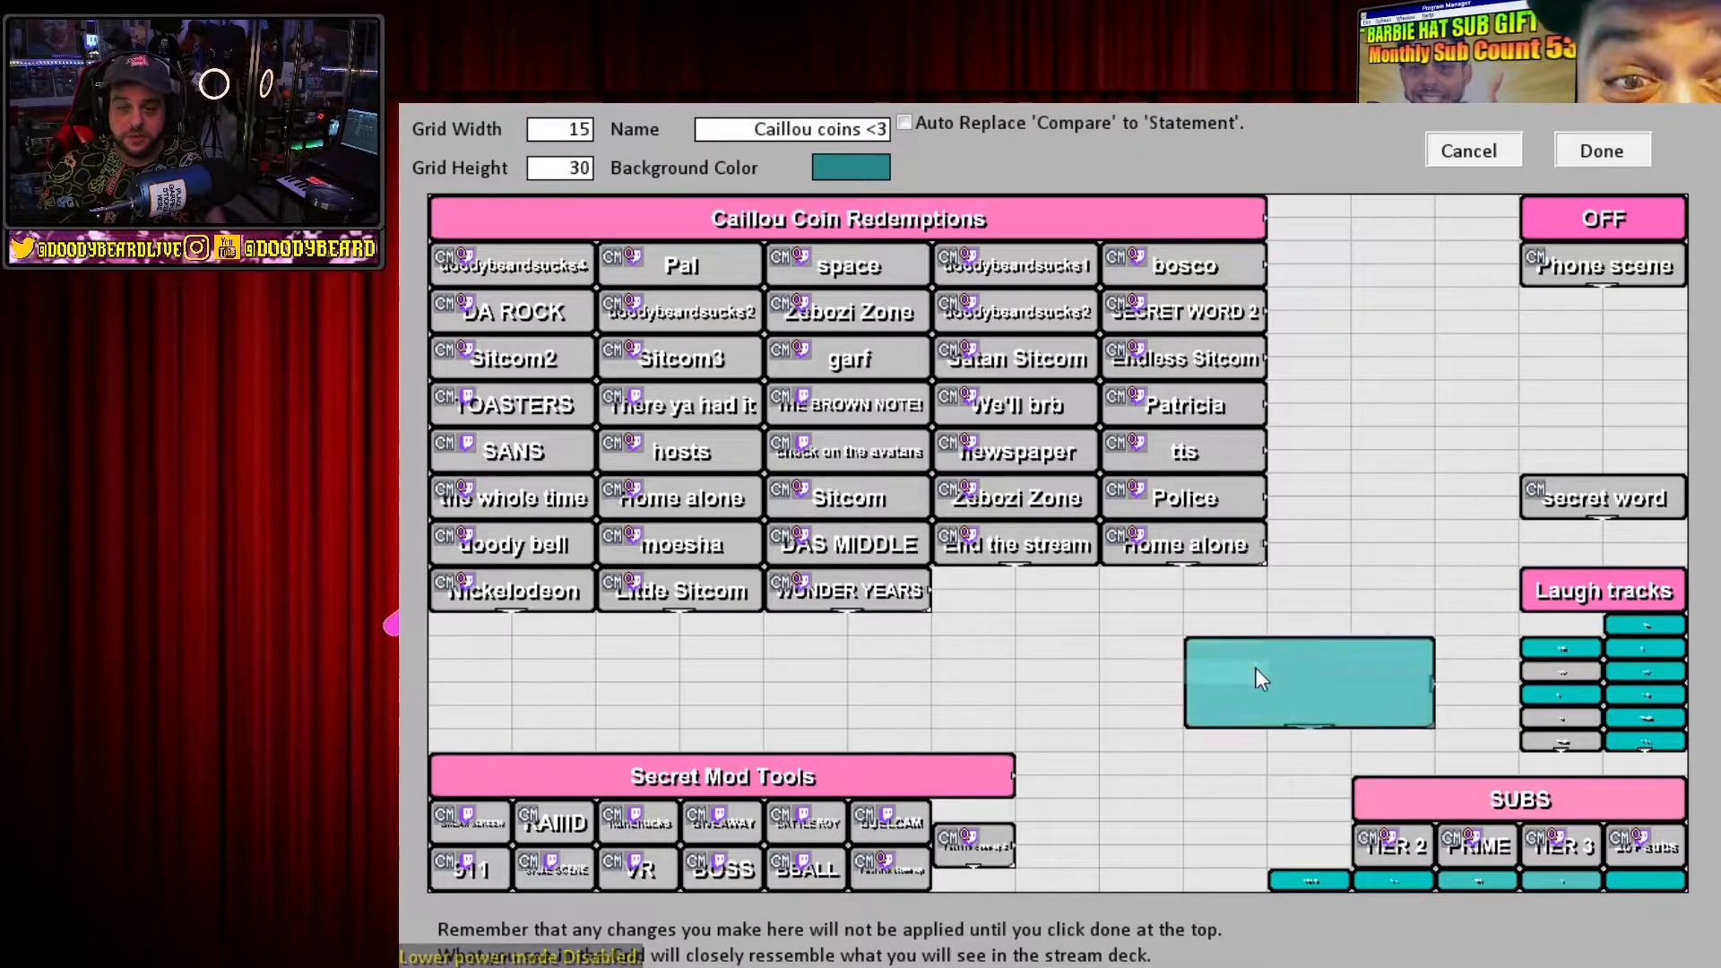
pyautogui.moveTo(1264, 677); pyautogui.dragTo(1073, 638)
# Set the new blank button's text to "TEXT ON SCREEN!".
pyautogui.rightClick(1073, 638)
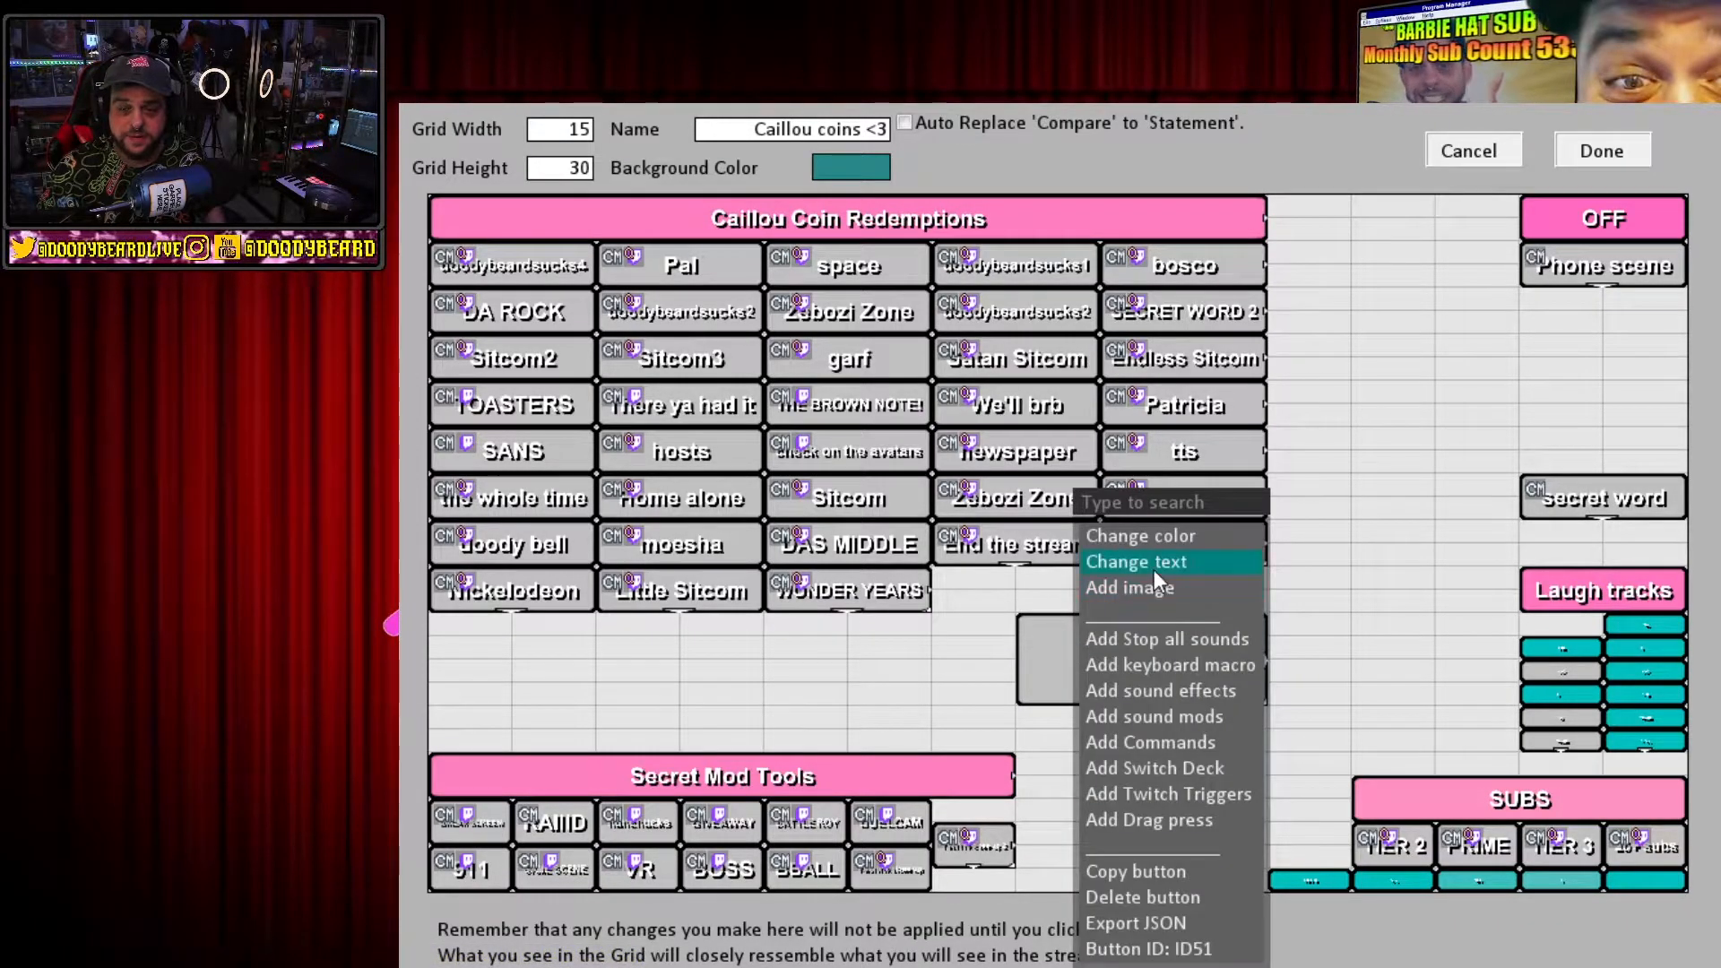
pyautogui.click(1153, 569)
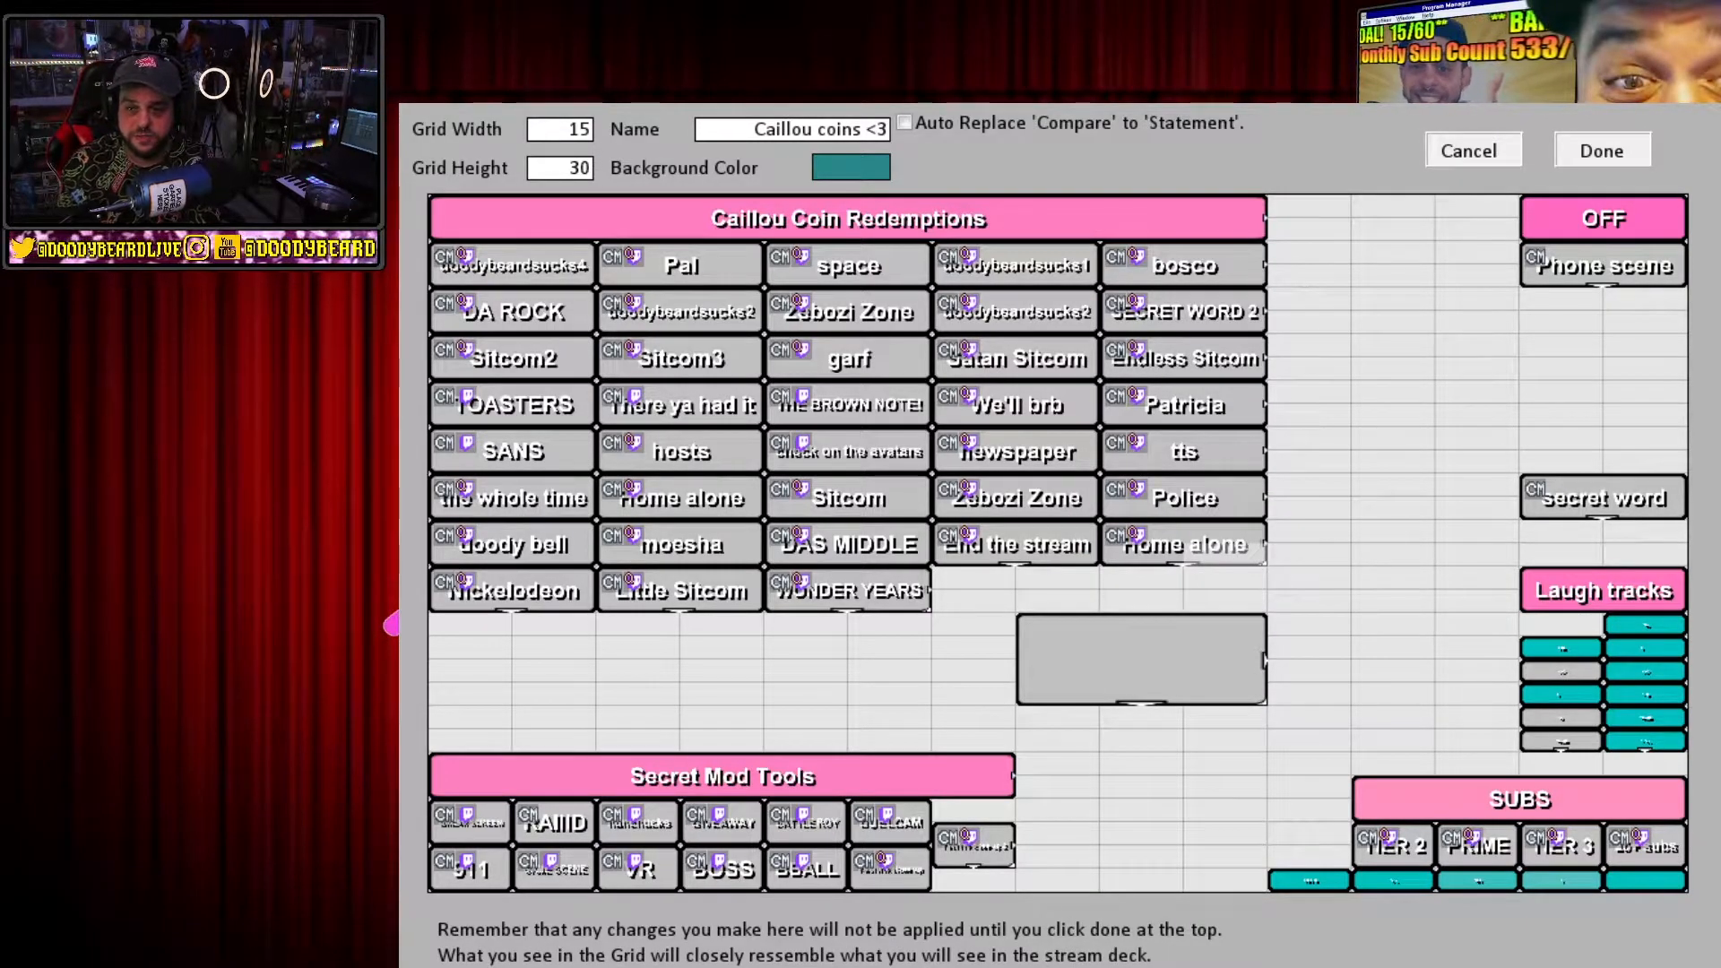
pyautogui.write('TEXT ON SCREEN!!')
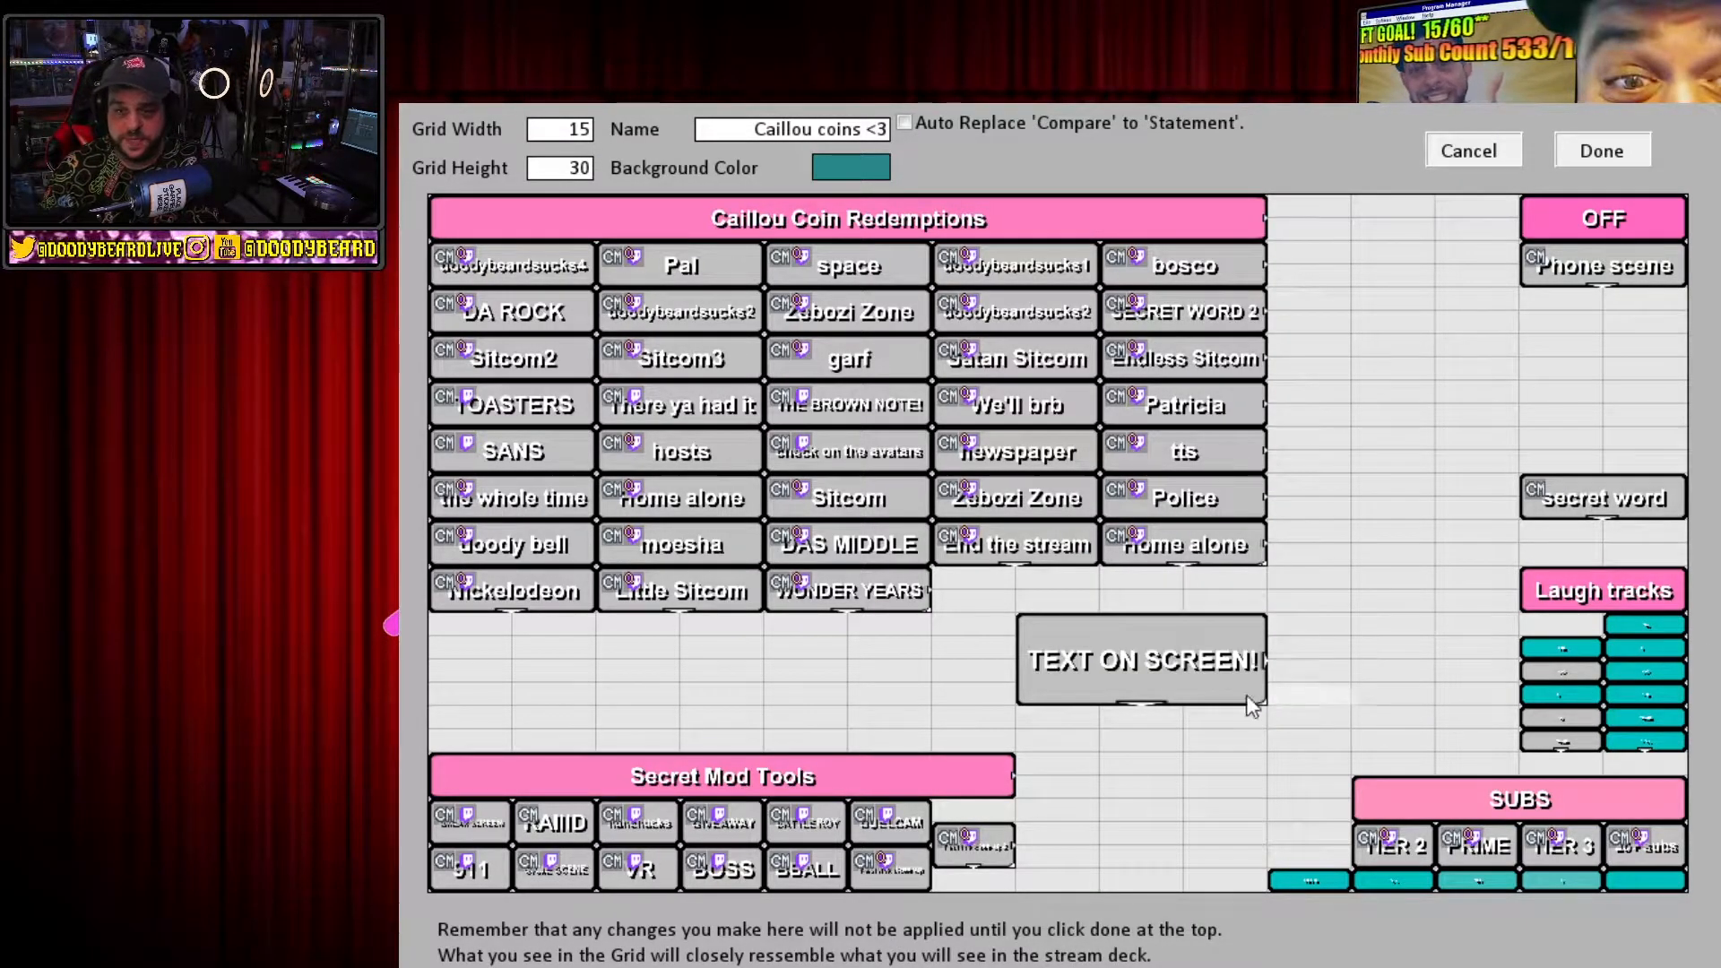
pyautogui.click(1582, 157)
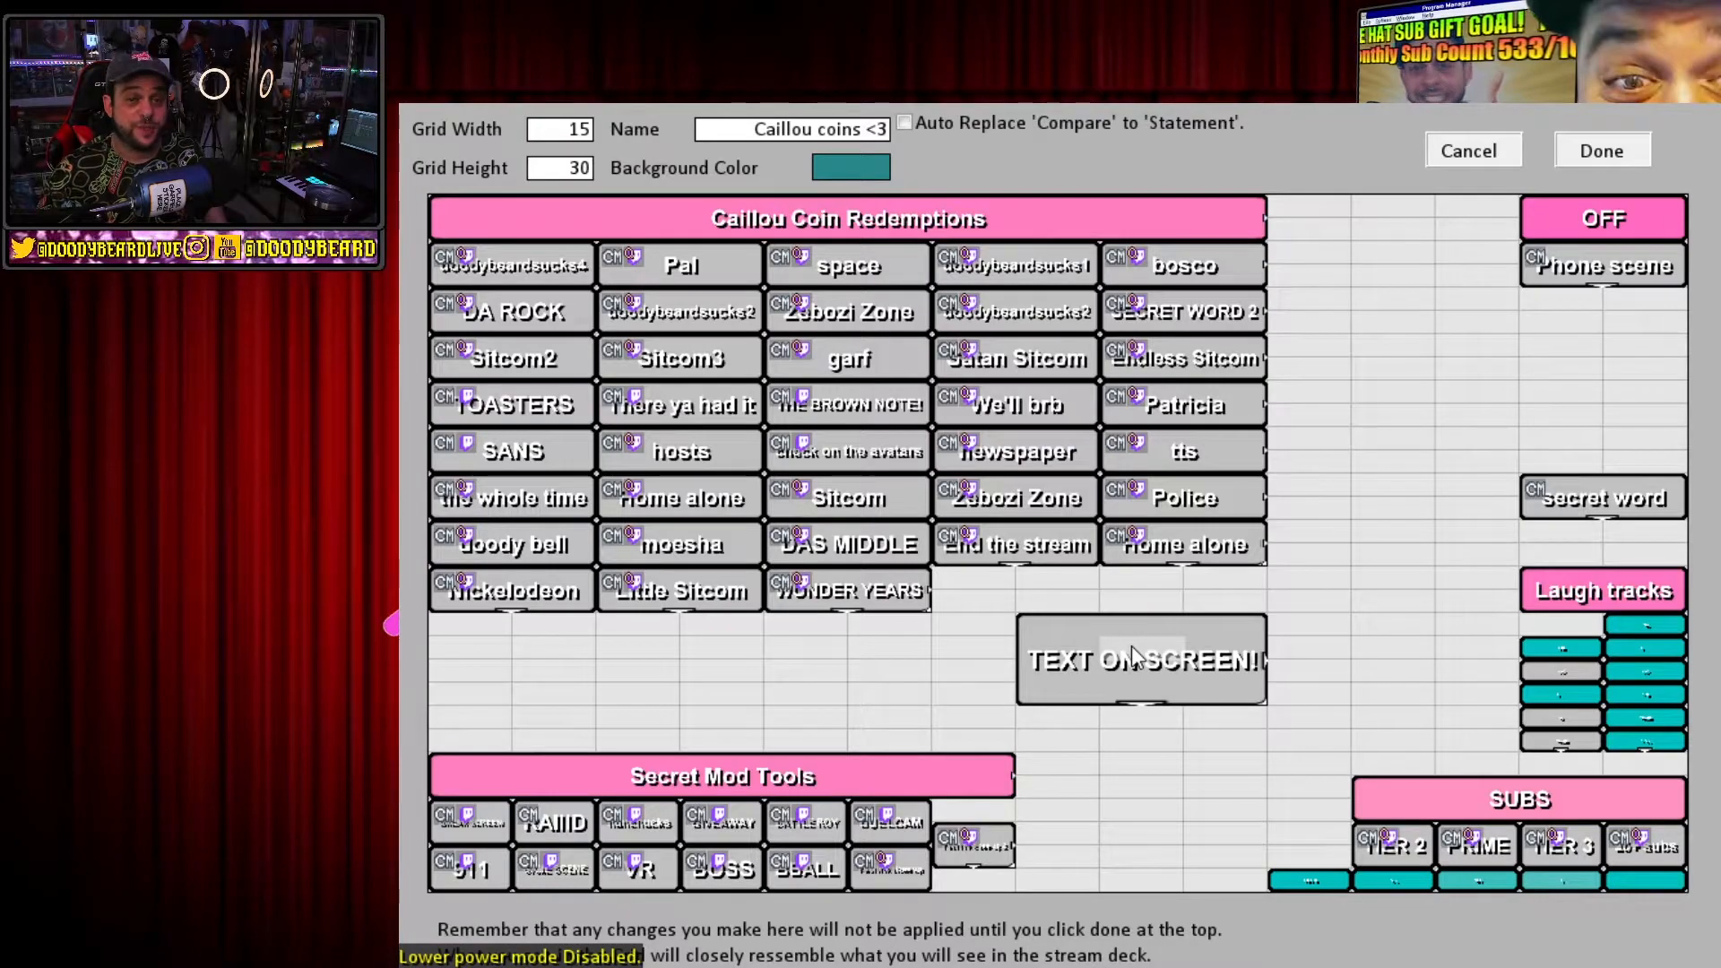
# Add a Math: Trigger Pull command to the TEXT ON SCREEN! button.
pyautogui.rightClick(1131, 645)
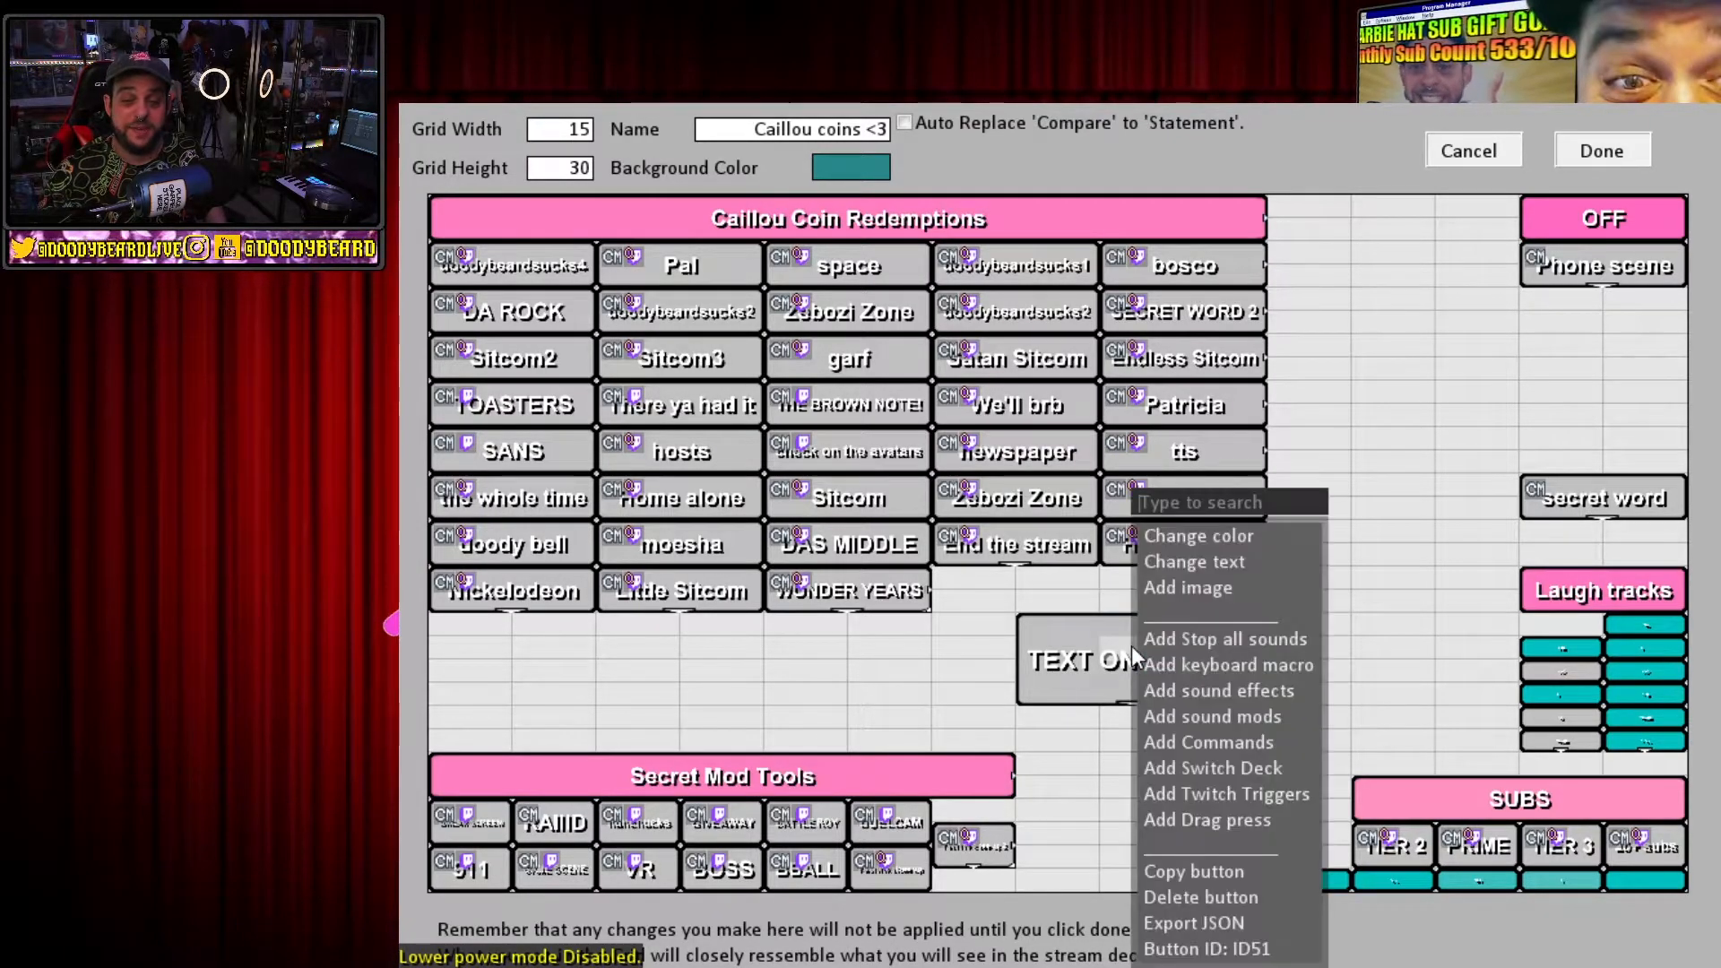
pyautogui.click(1238, 744)
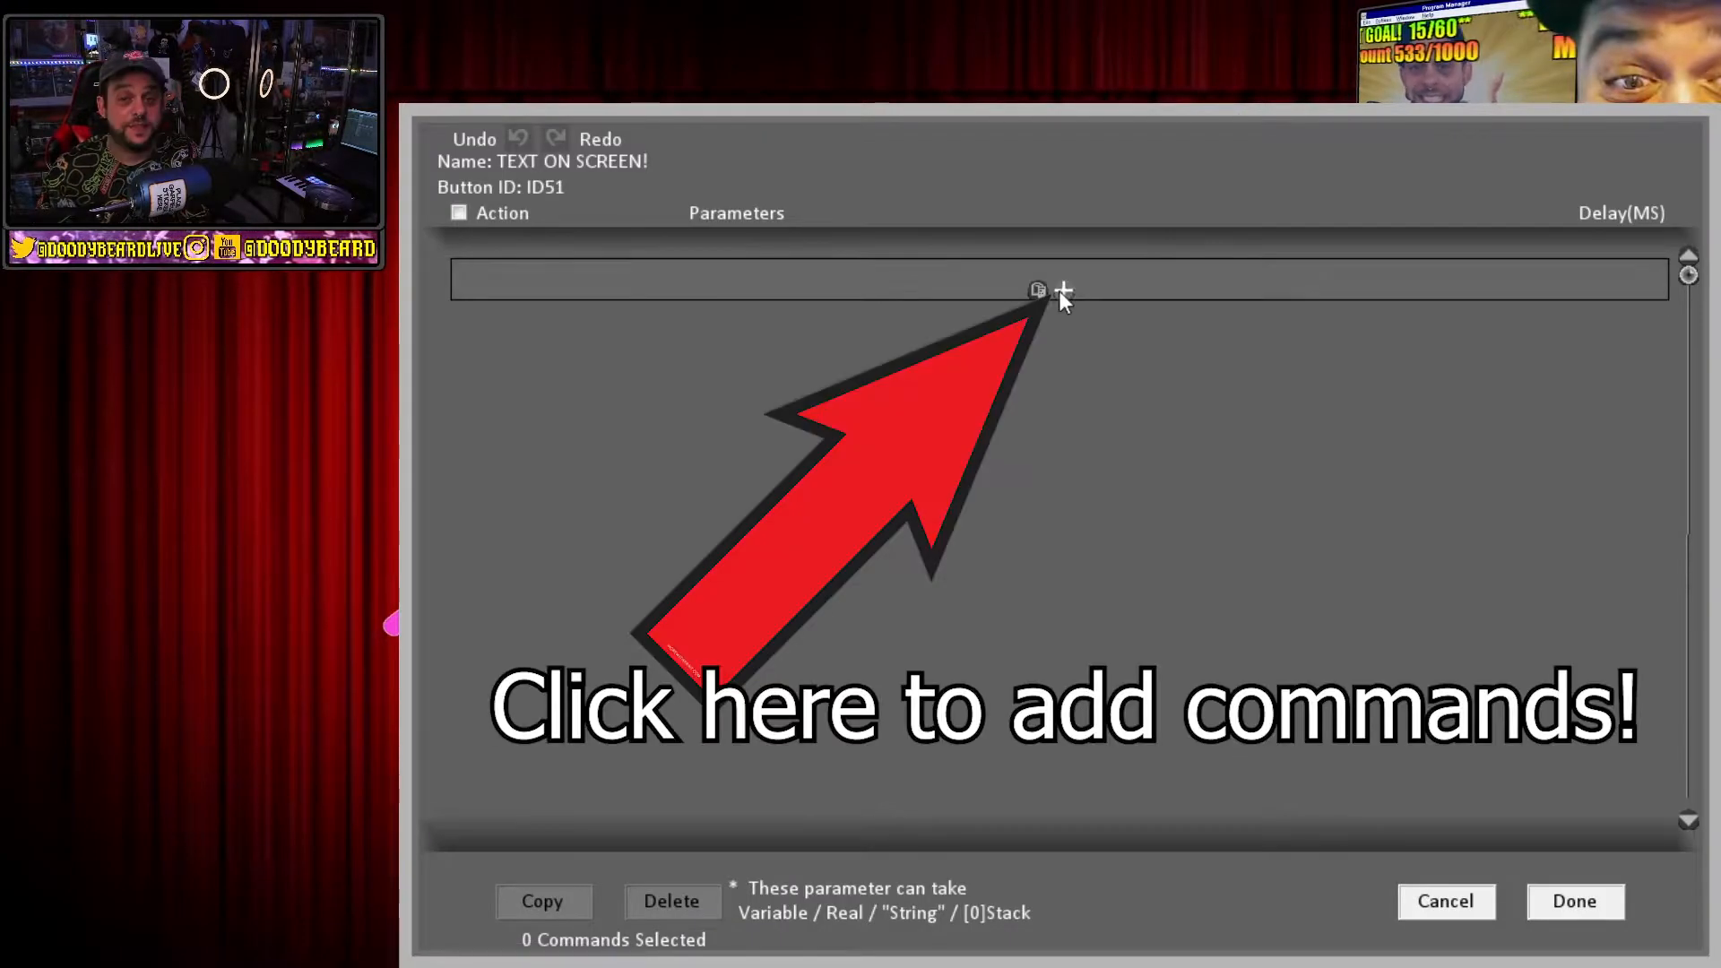
pyautogui.click(1062, 291)
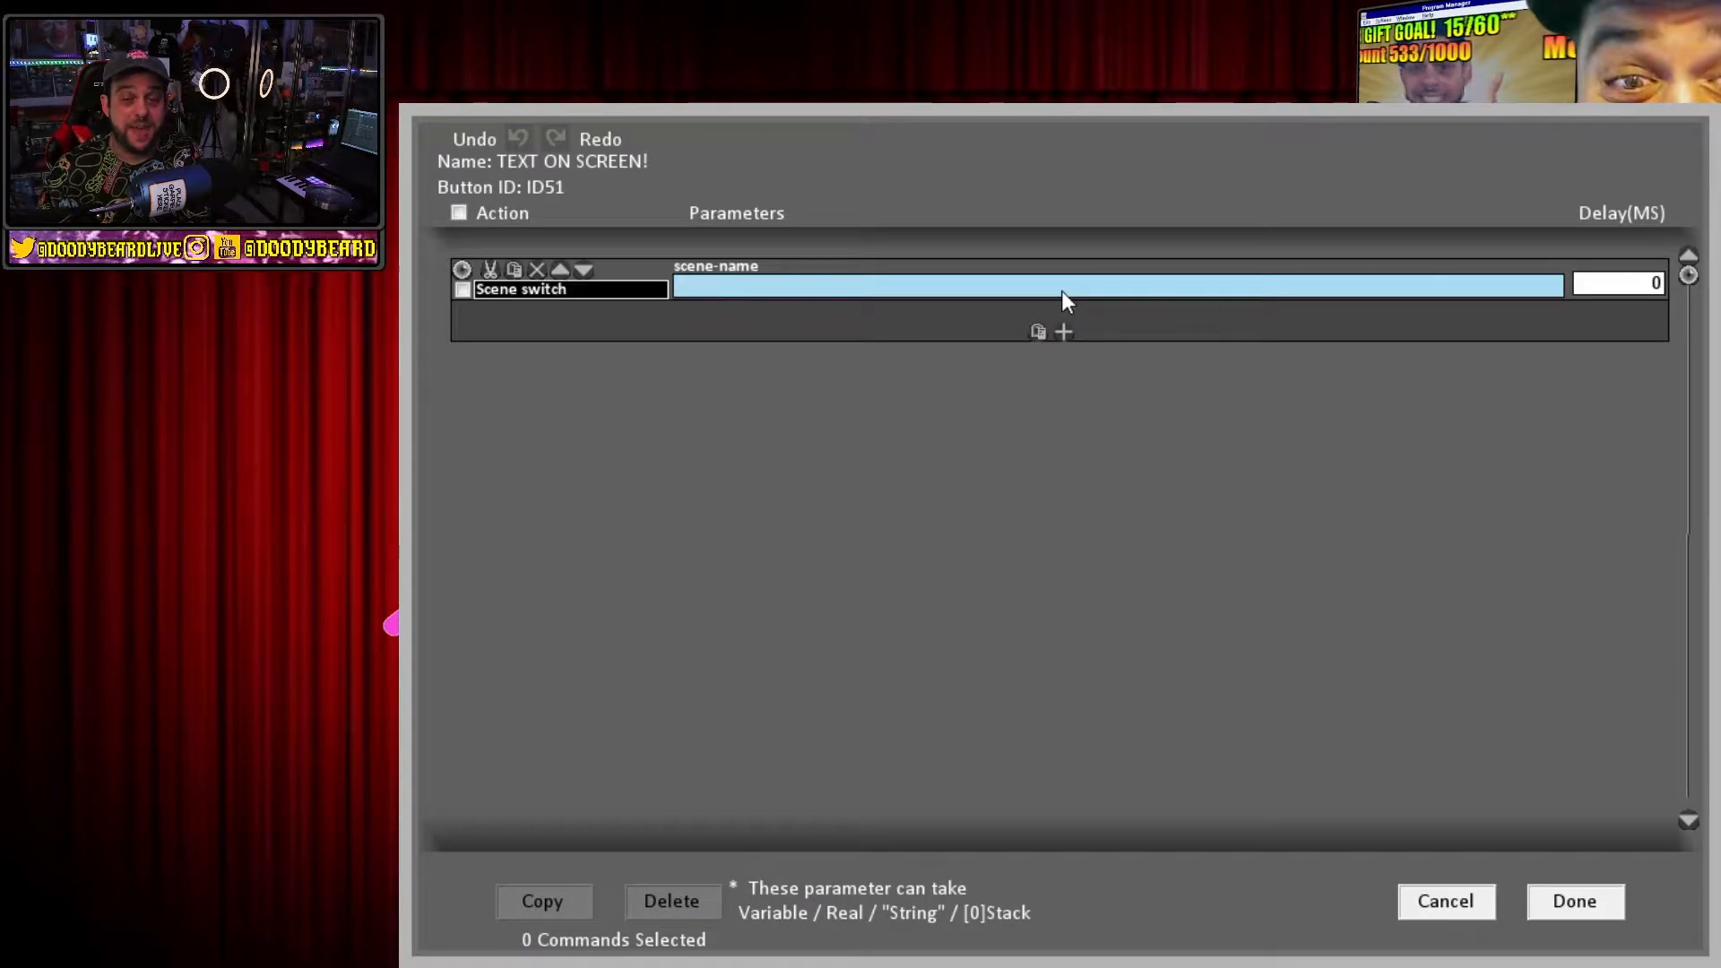
pyautogui.click(515, 288)
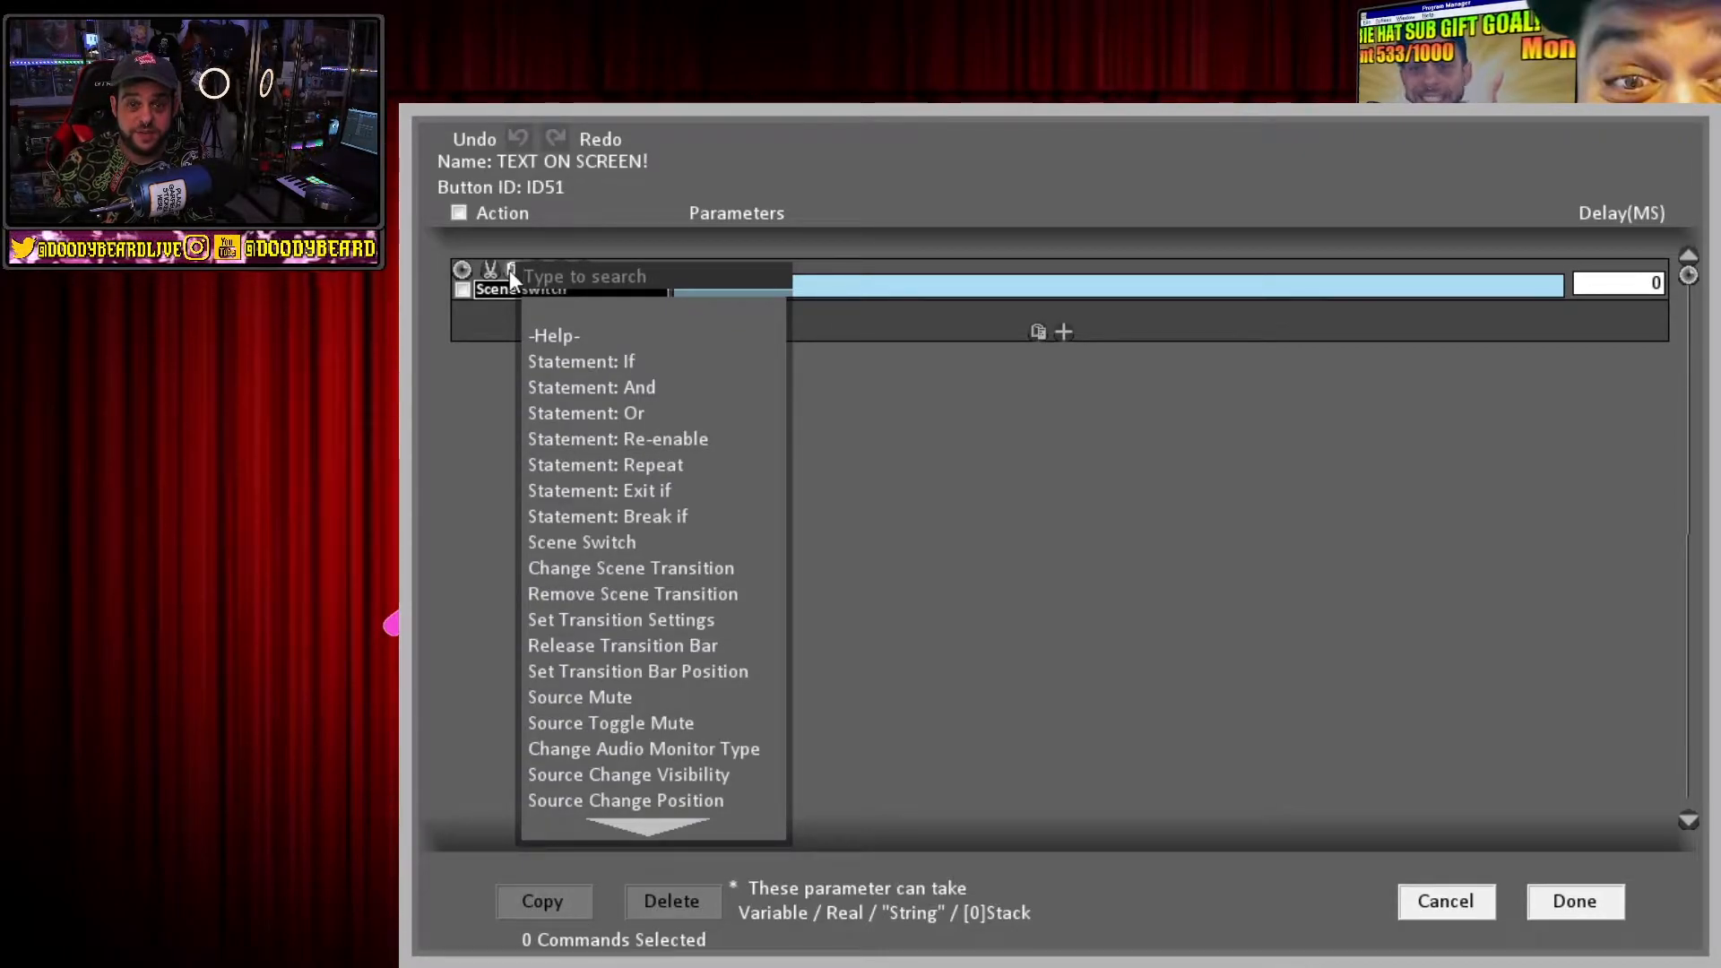
pyautogui.write('math')
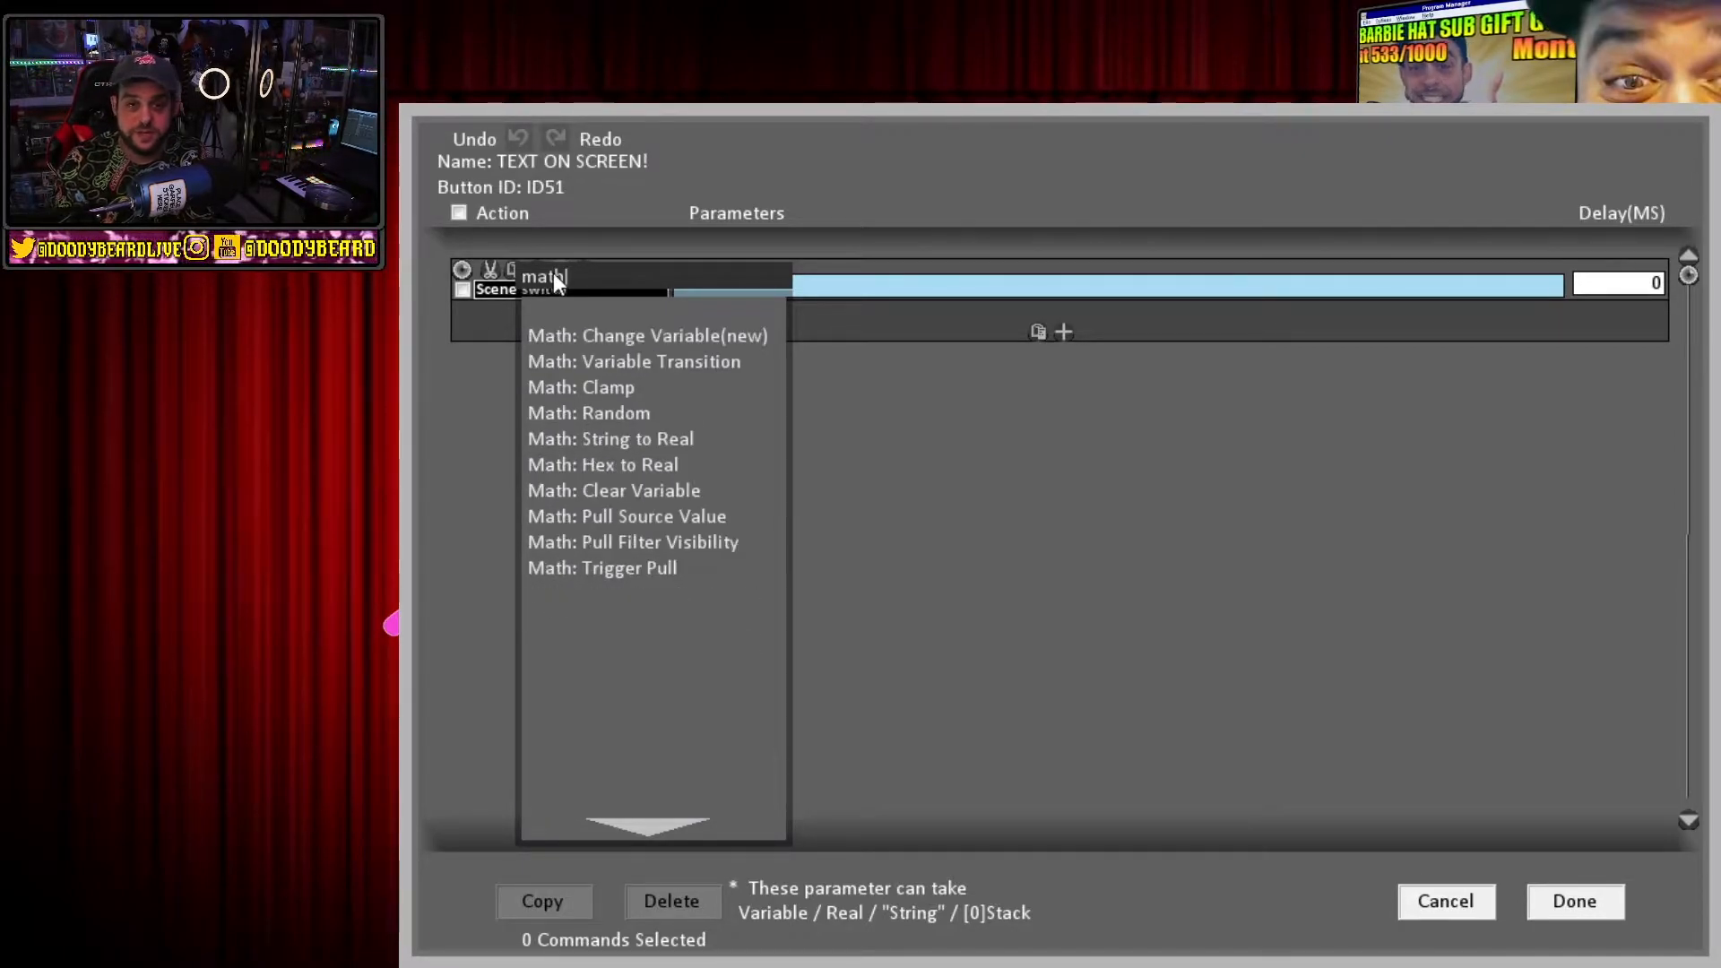
pyautogui.click(714, 561)
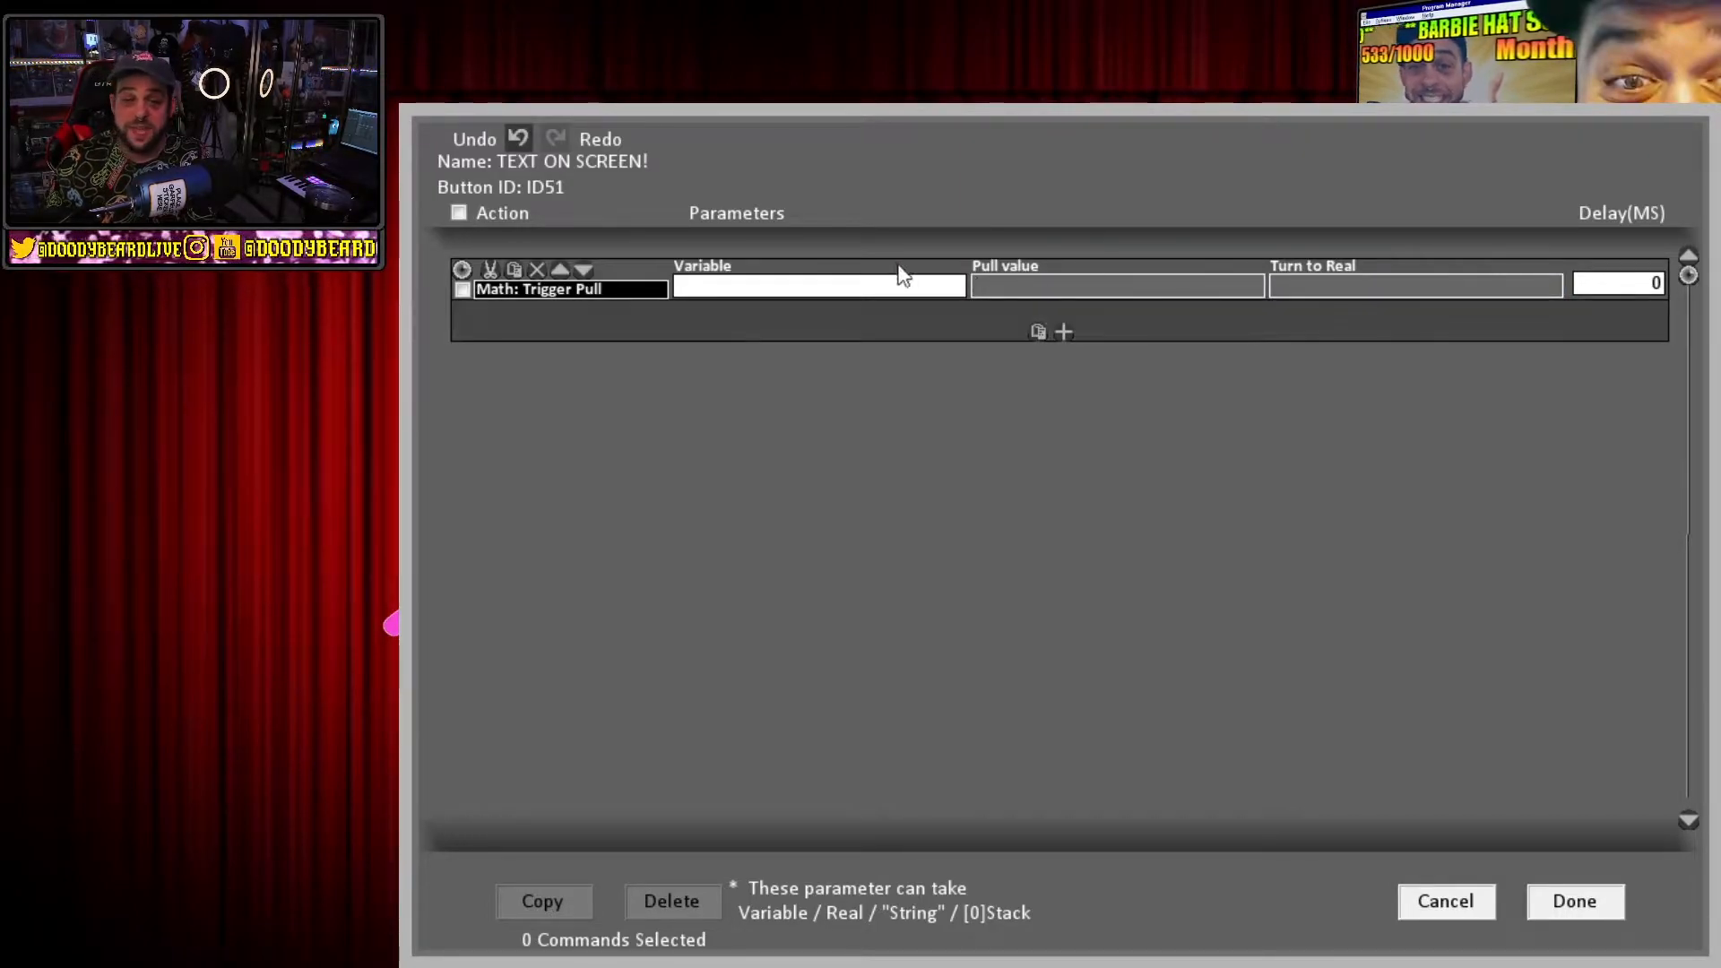
# Configure the Trigger Pull command with variable textonscreen, the Redeem Trigger Message as pull value, and Turn to Real set to false.
pyautogui.click(841, 287)
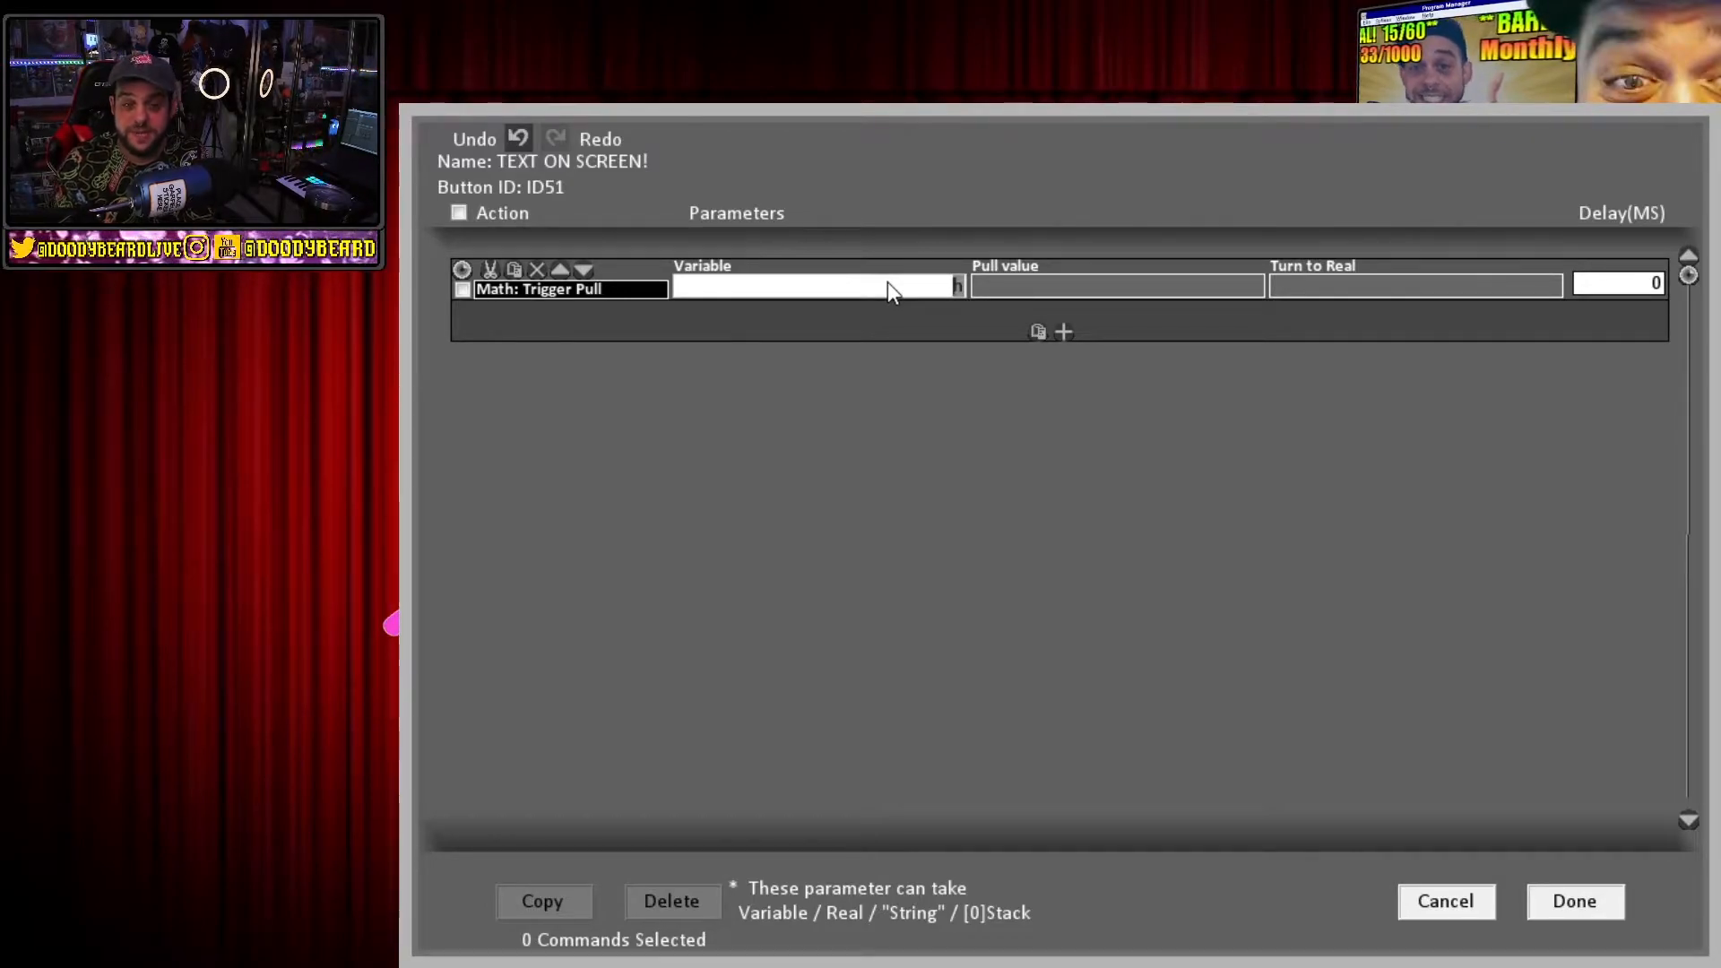
pyautogui.write('tex')
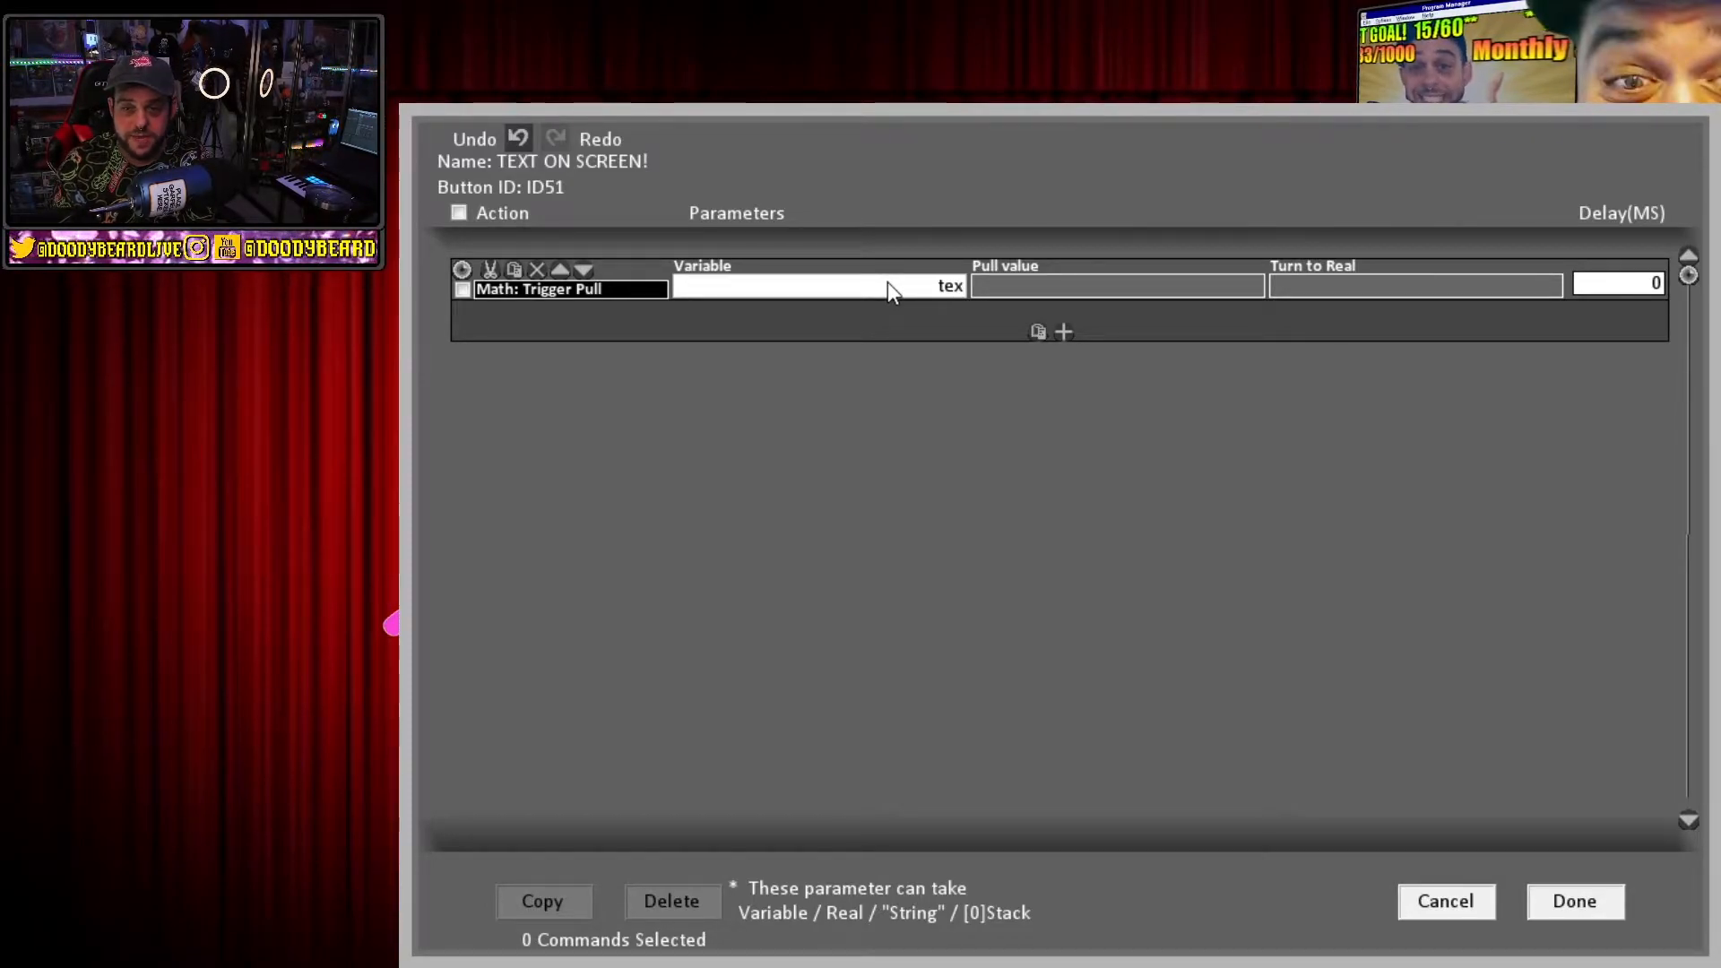
pyautogui.write('tonscreen')
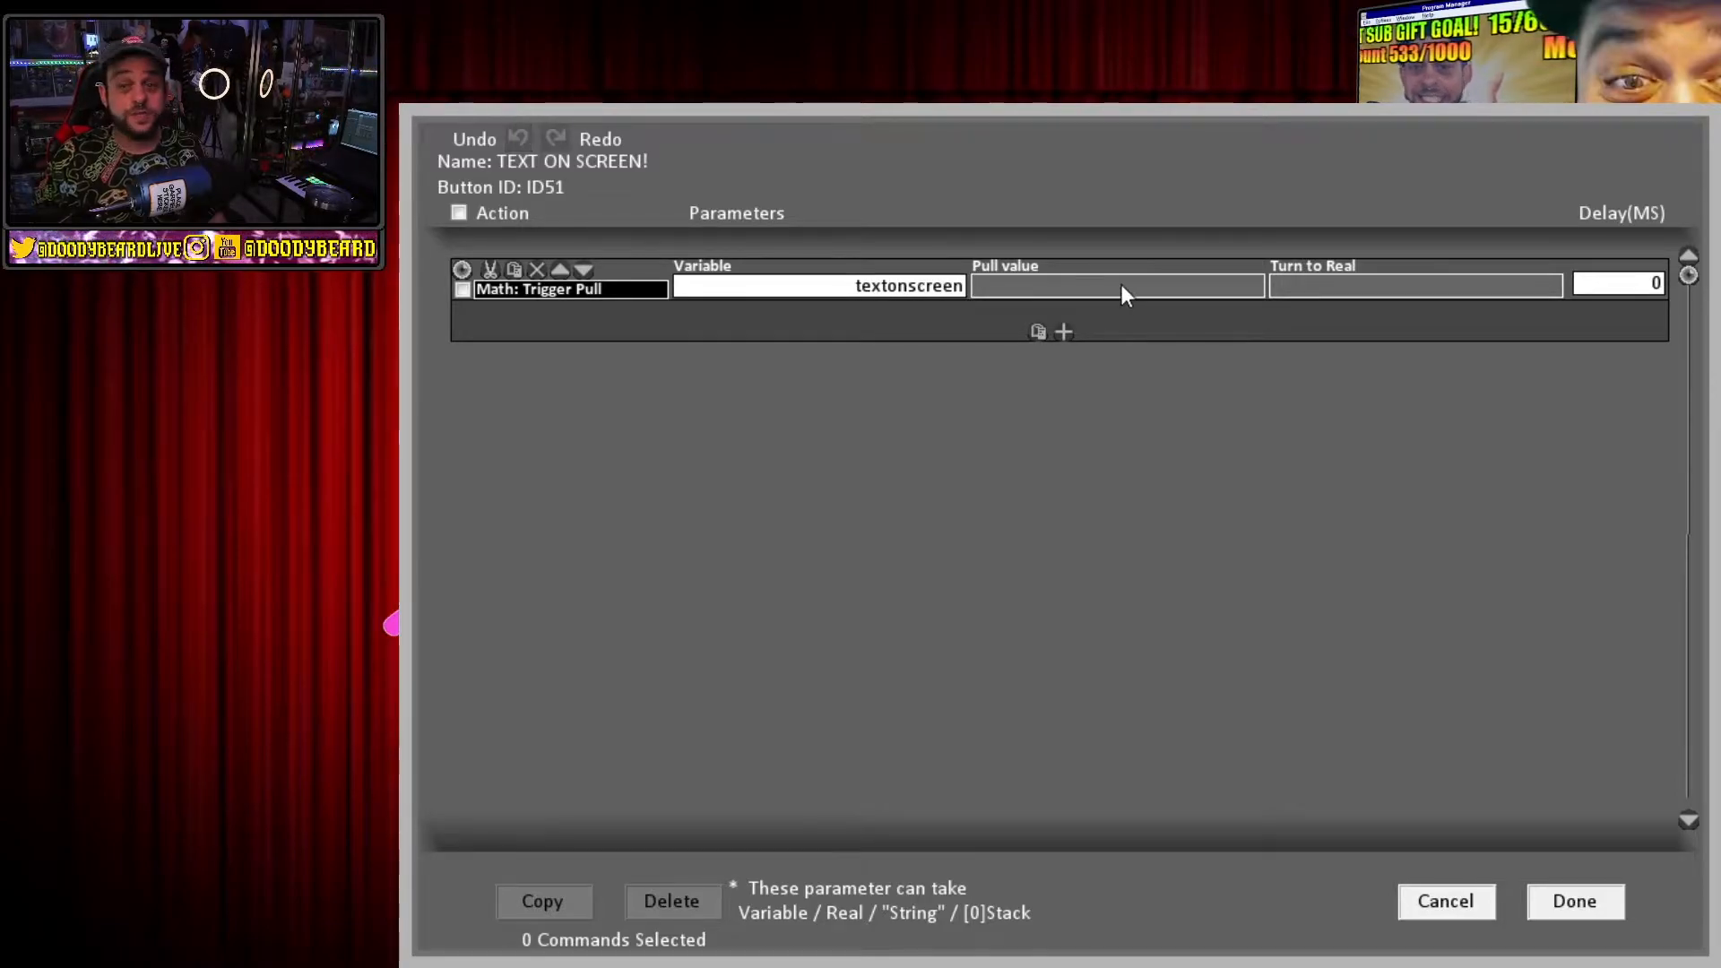
pyautogui.click(1126, 292)
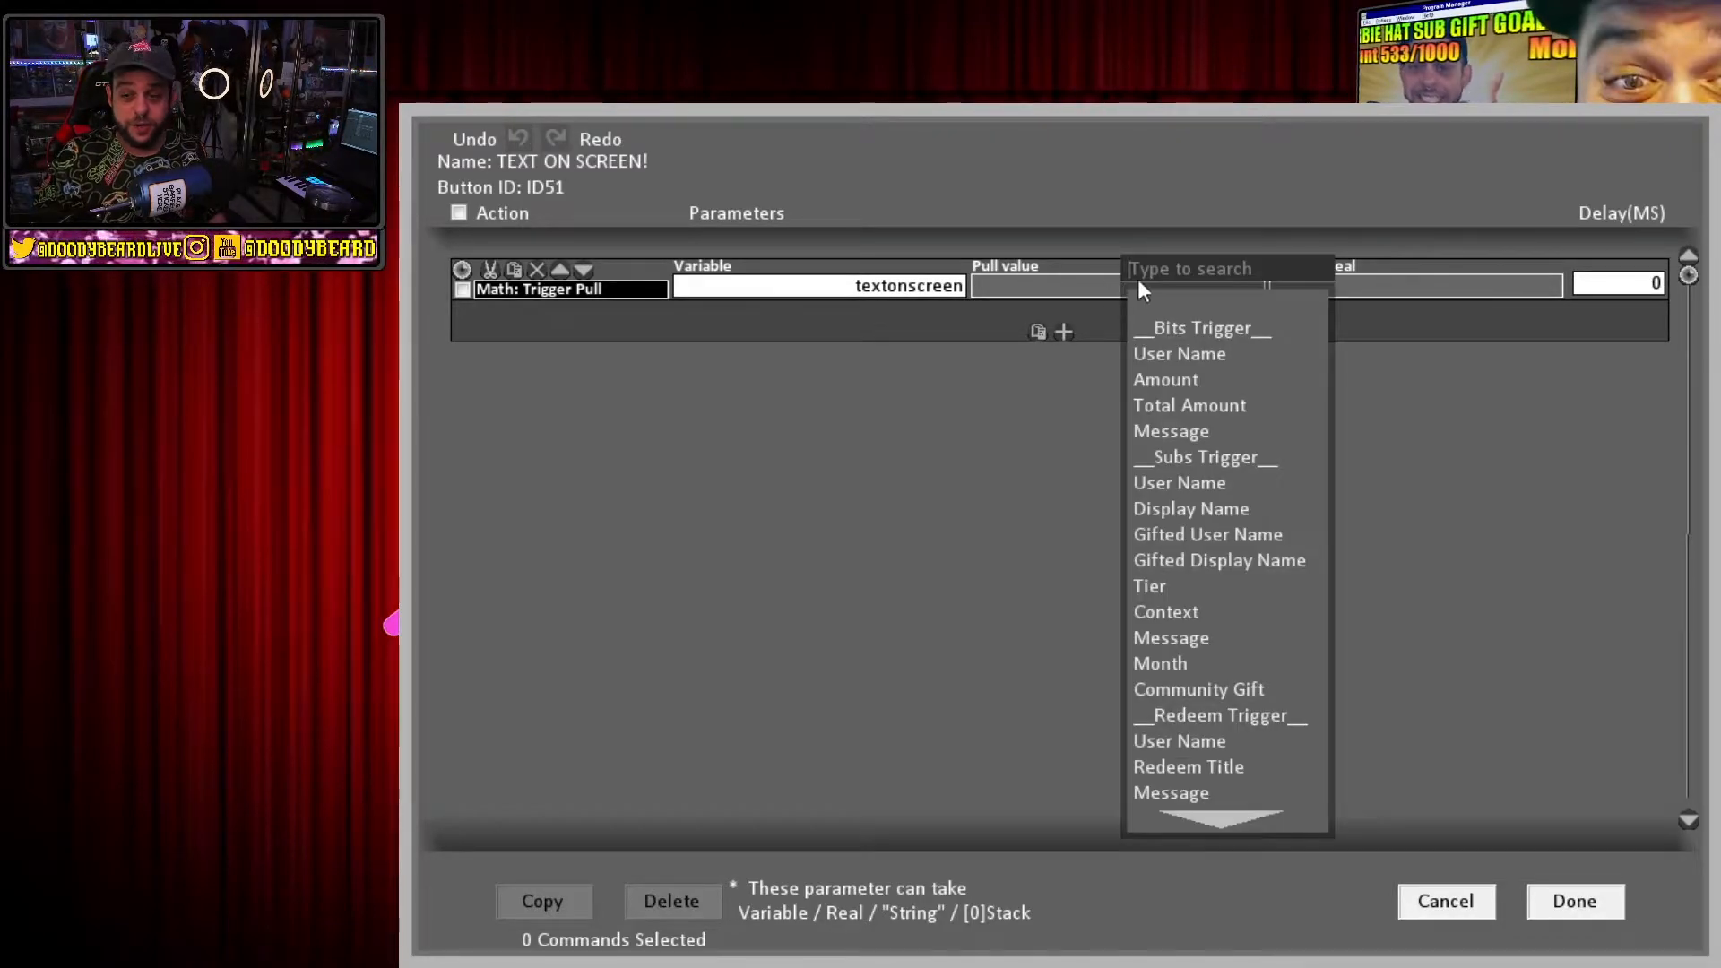
pyautogui.scroll(-2, 1267, 606)
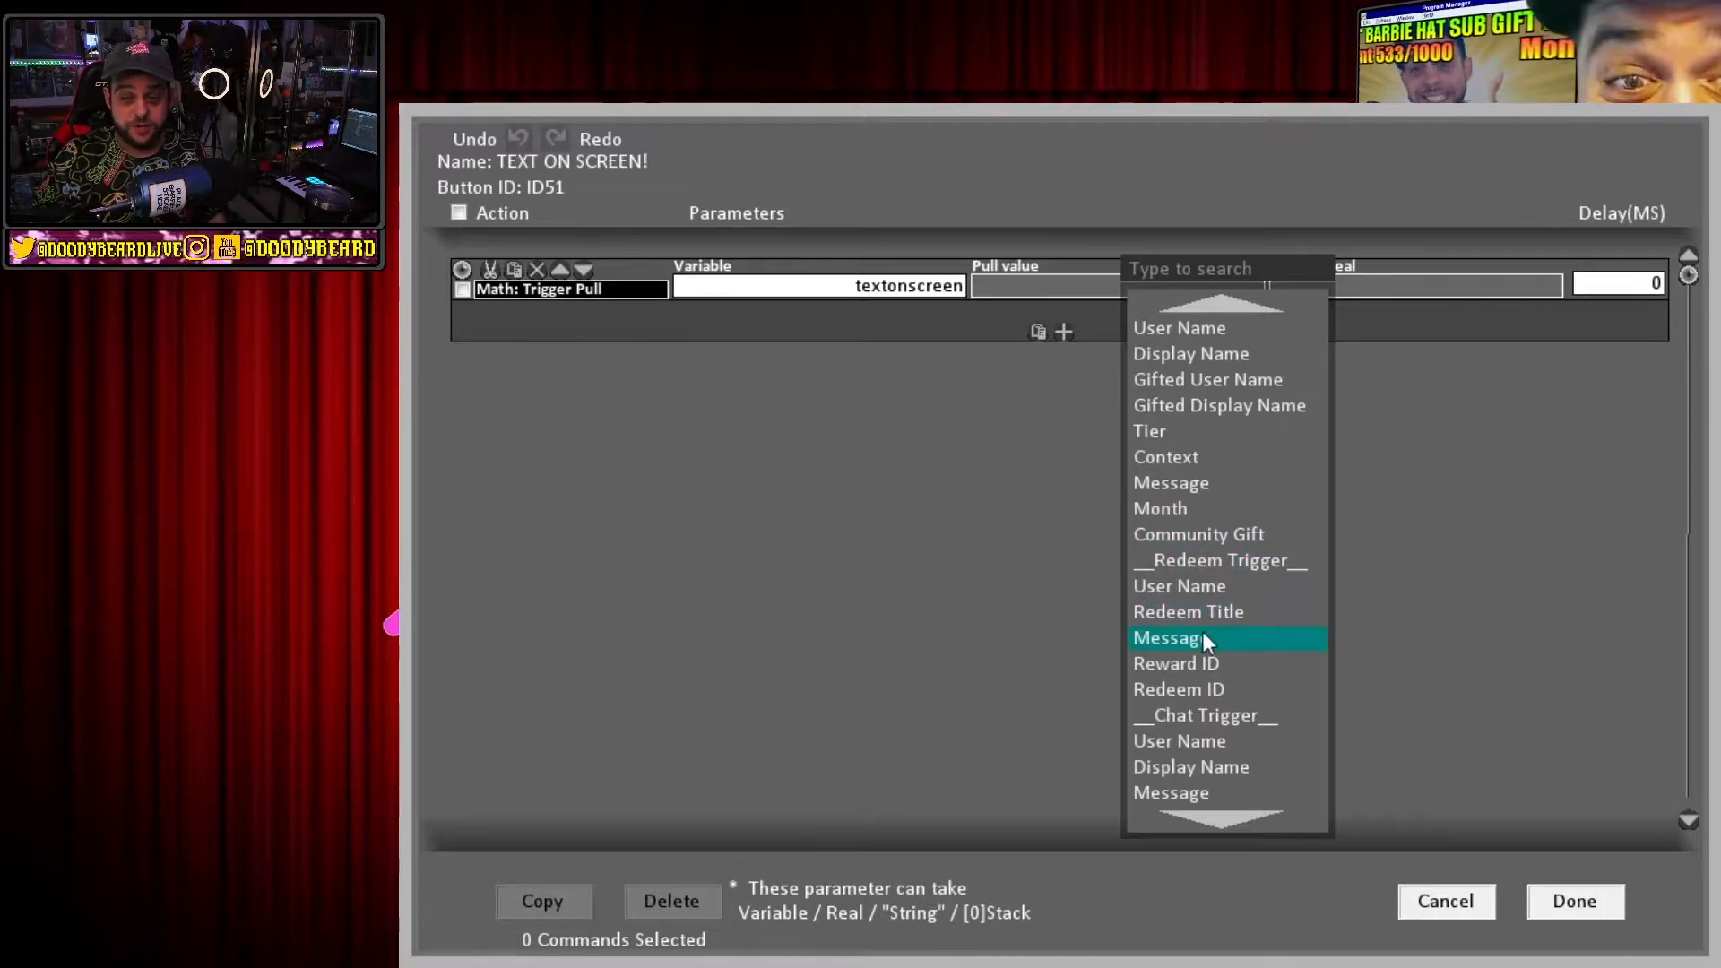
pyautogui.click(1173, 638)
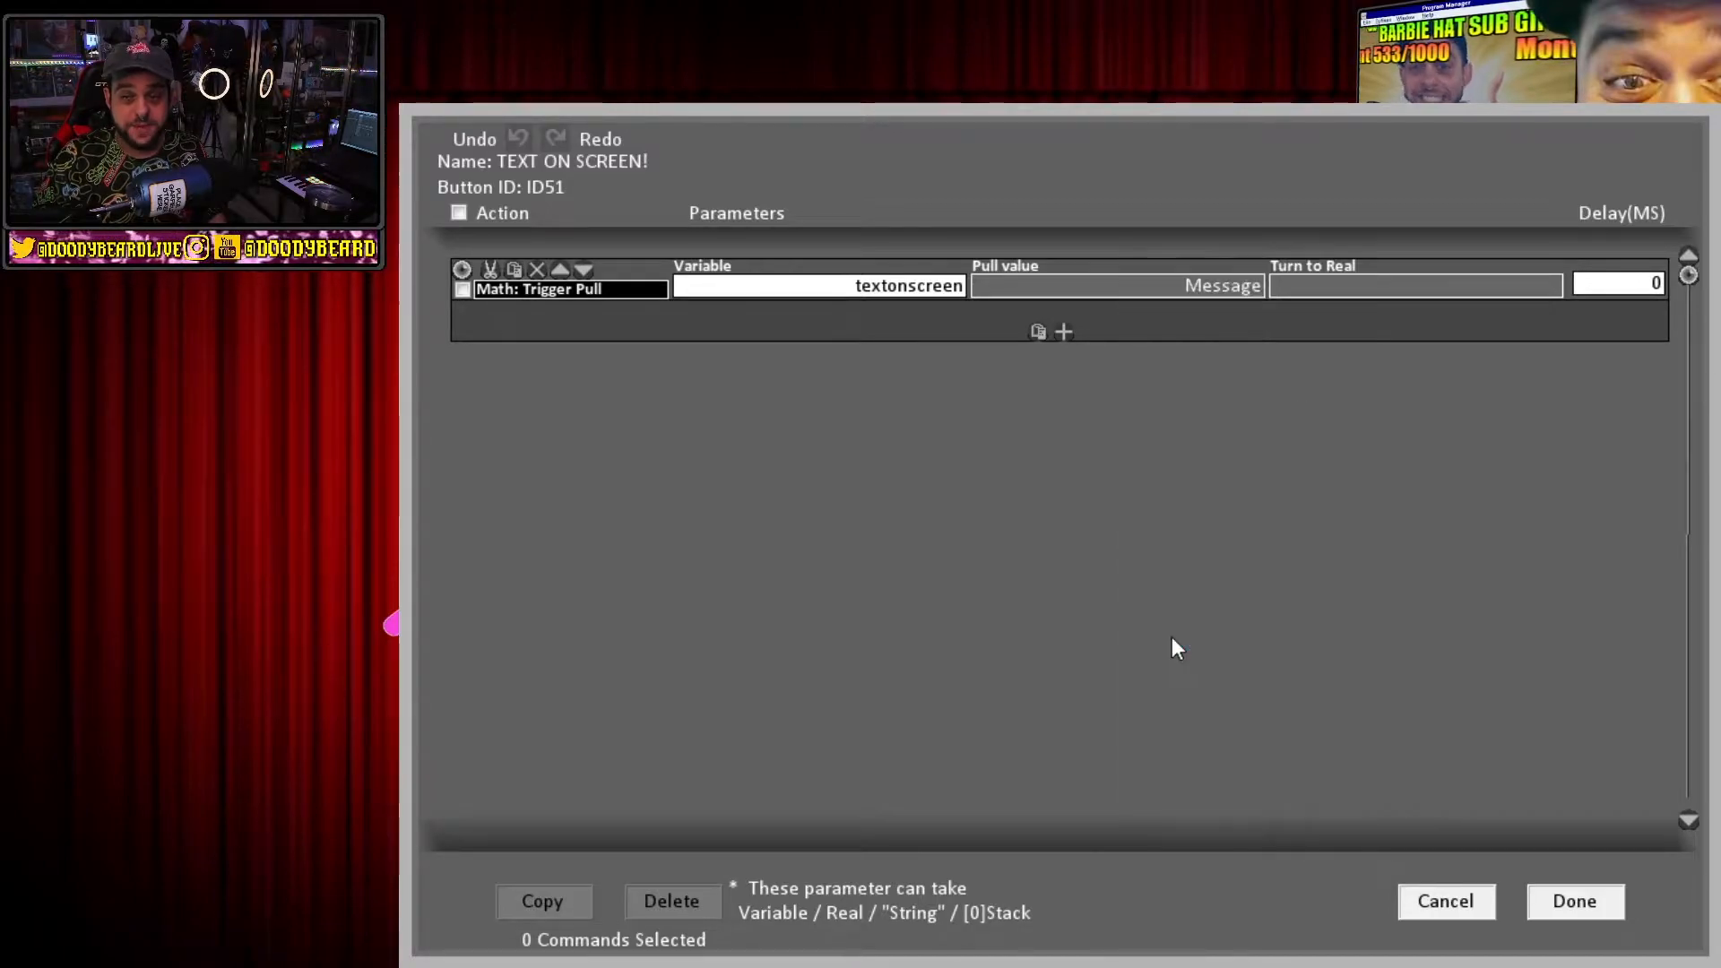
pyautogui.click(1371, 288)
pyautogui.click(1420, 345)
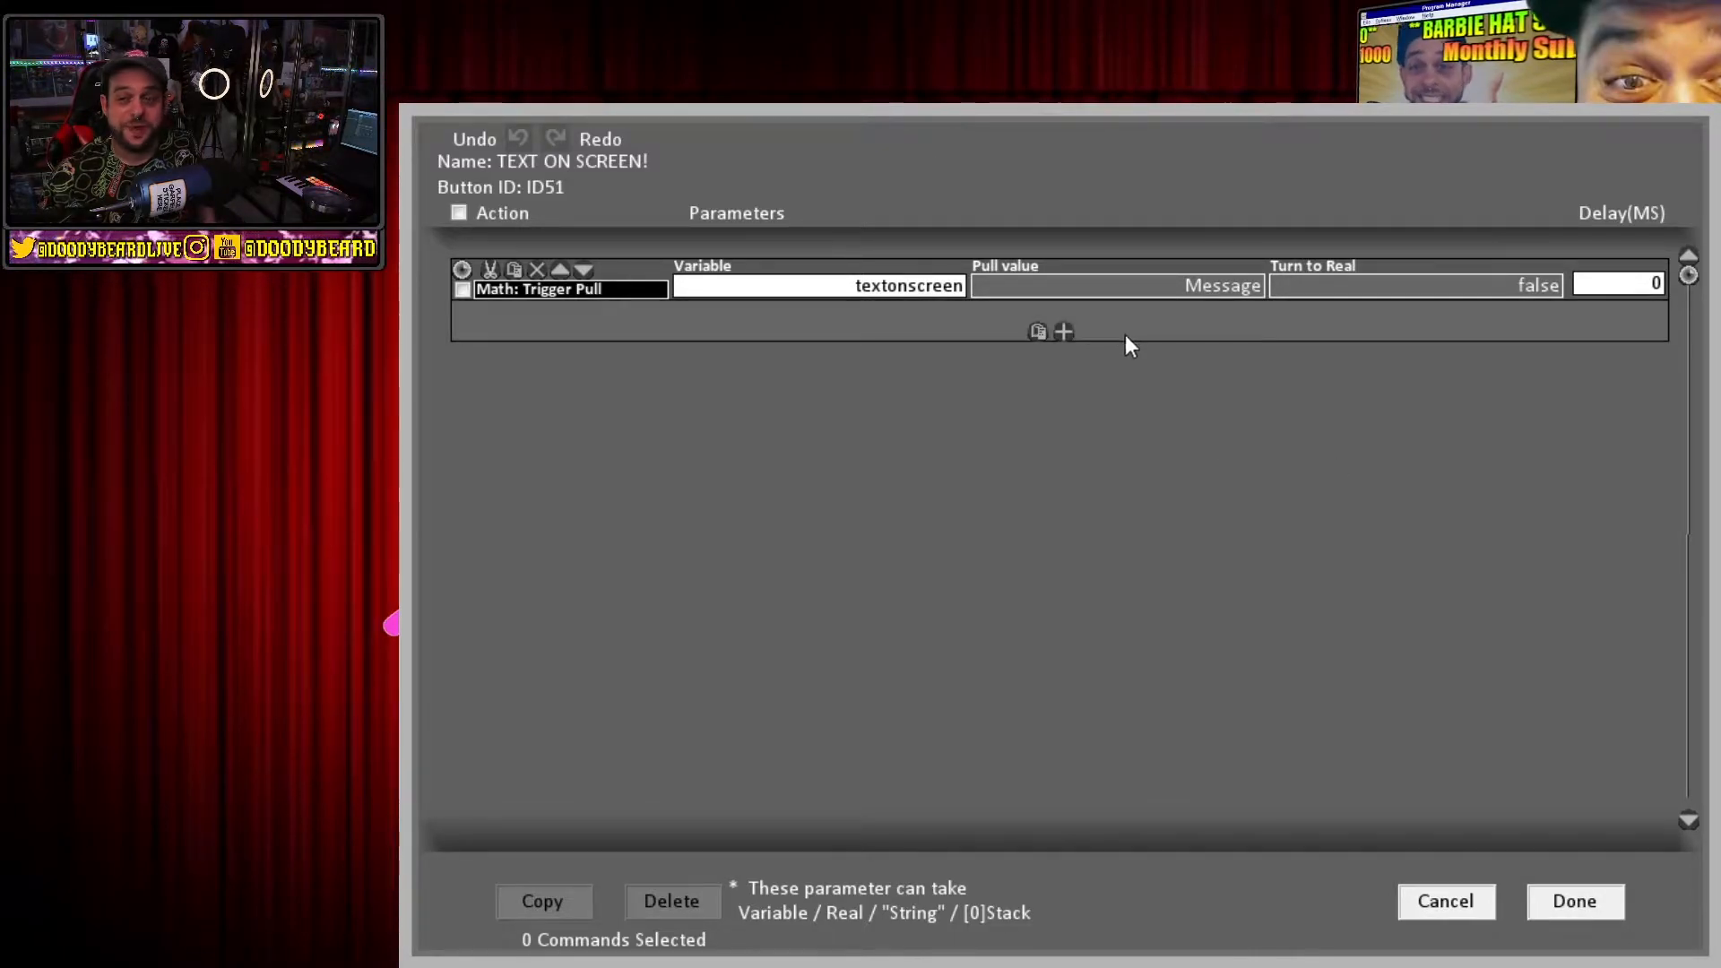
# Add a Text GDI+ Change Text command for source textonscreen, with its text set to /$textonscreen$/.
pyautogui.click(1063, 331)
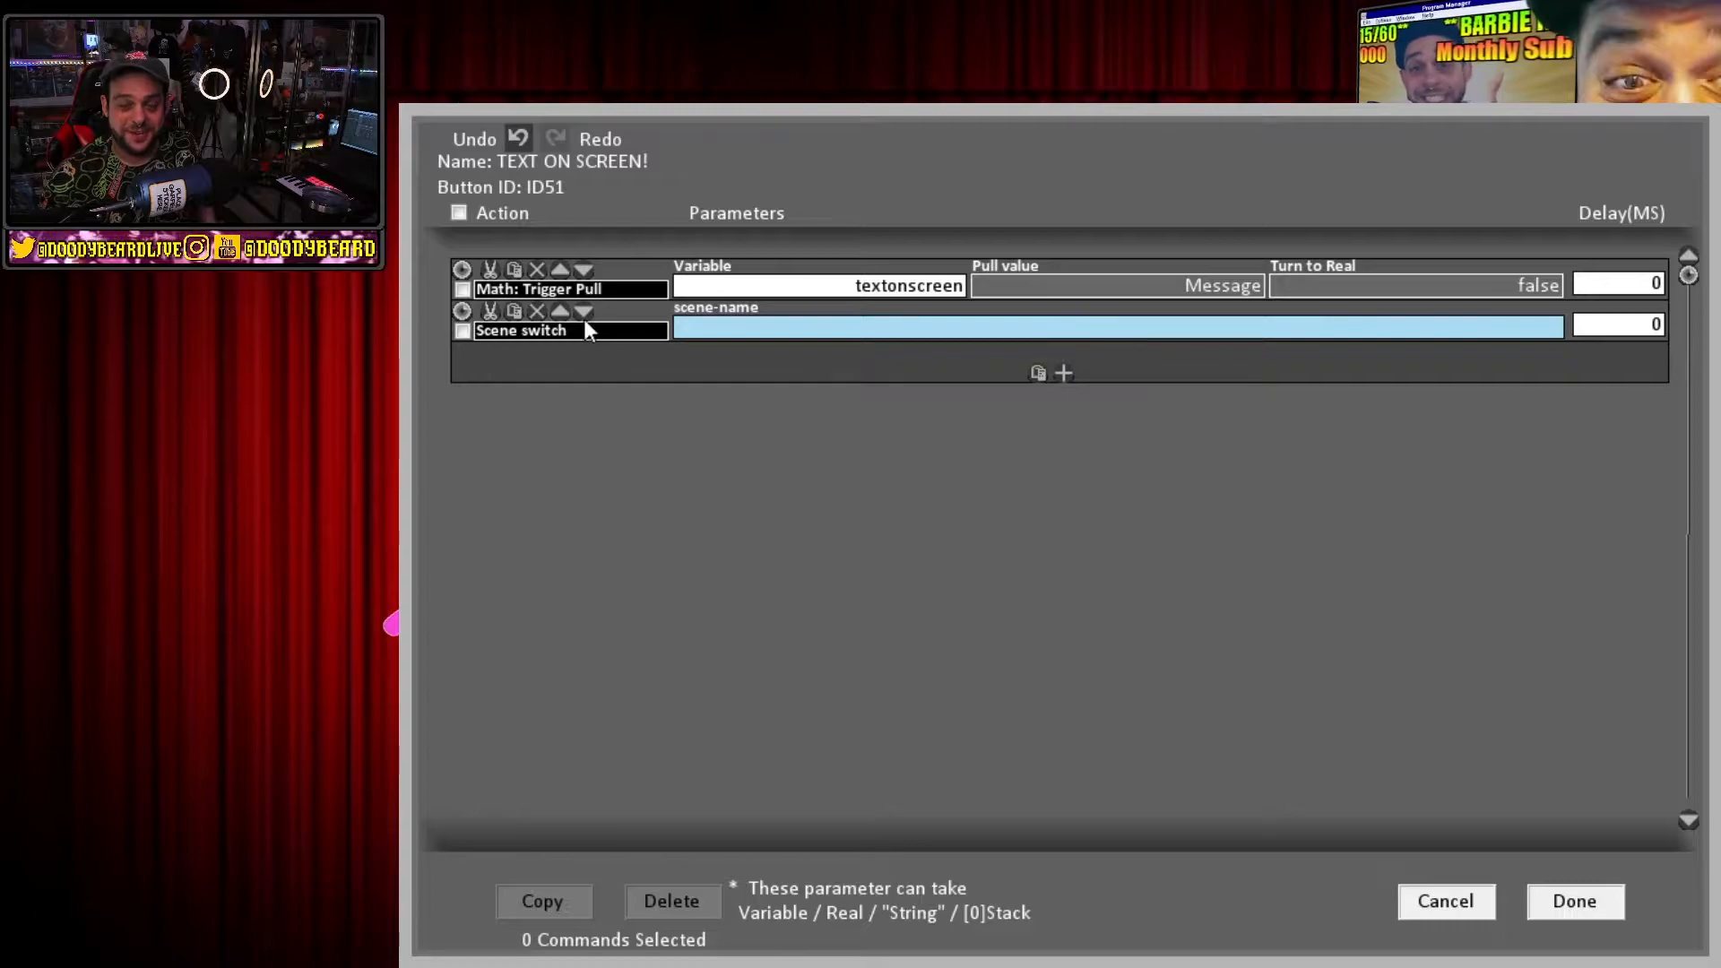
pyautogui.click(515, 331)
pyautogui.write('gdi')
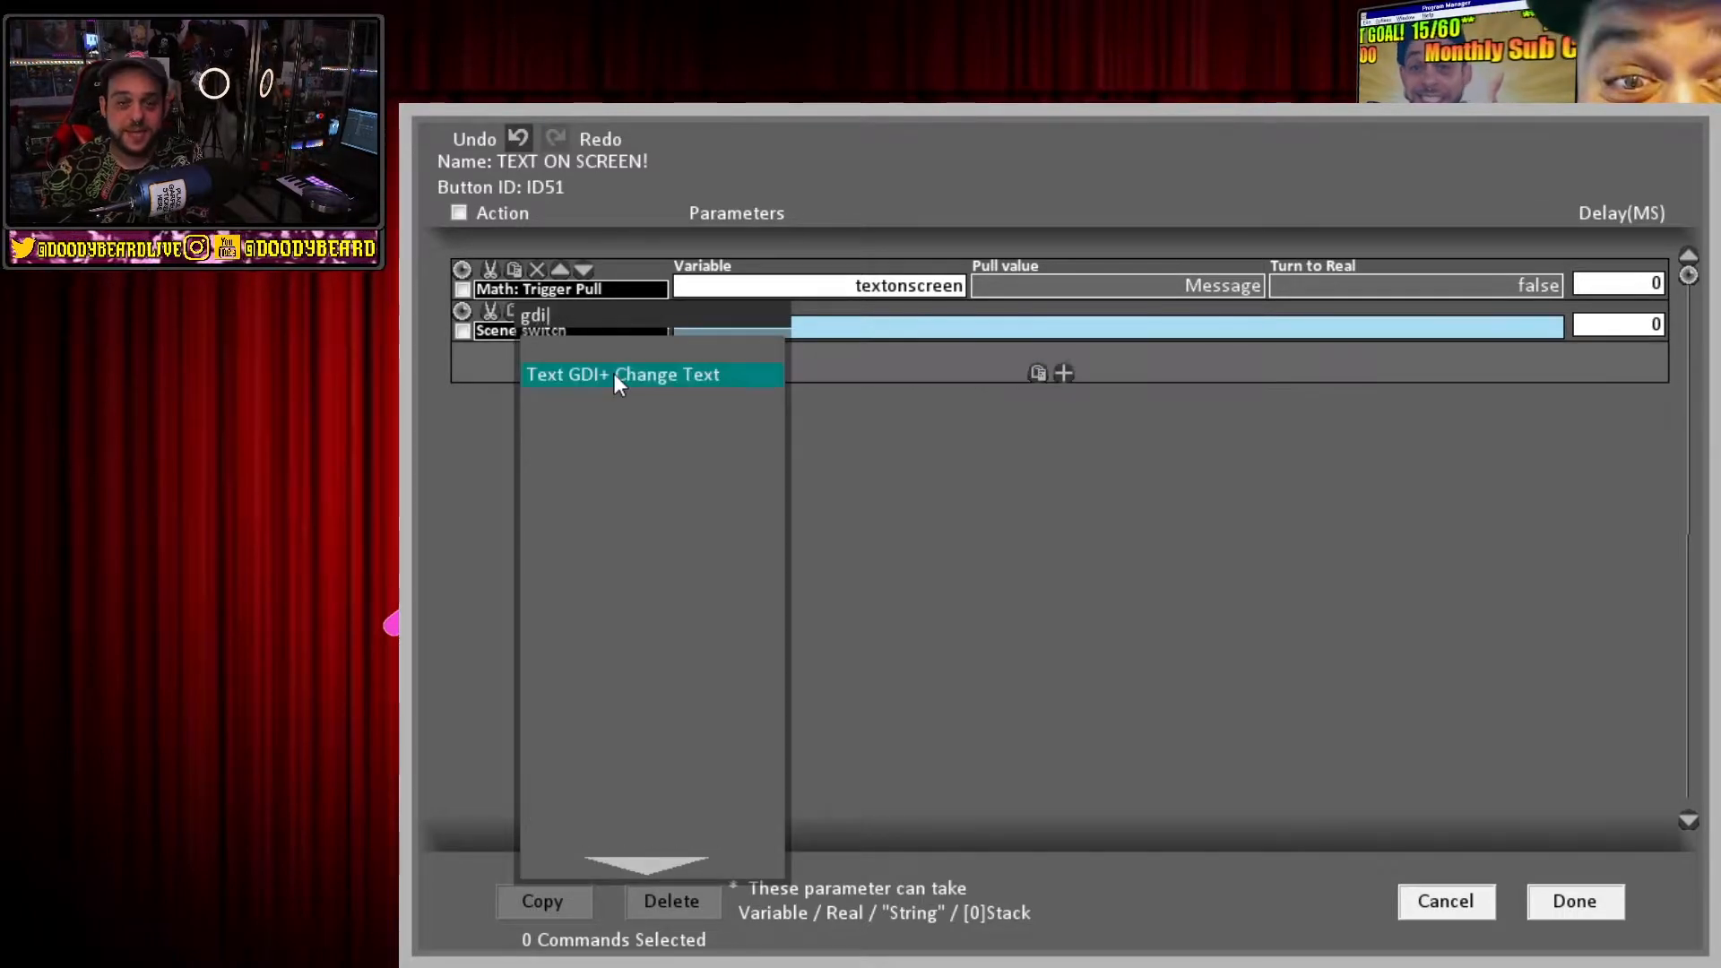
pyautogui.click(615, 375)
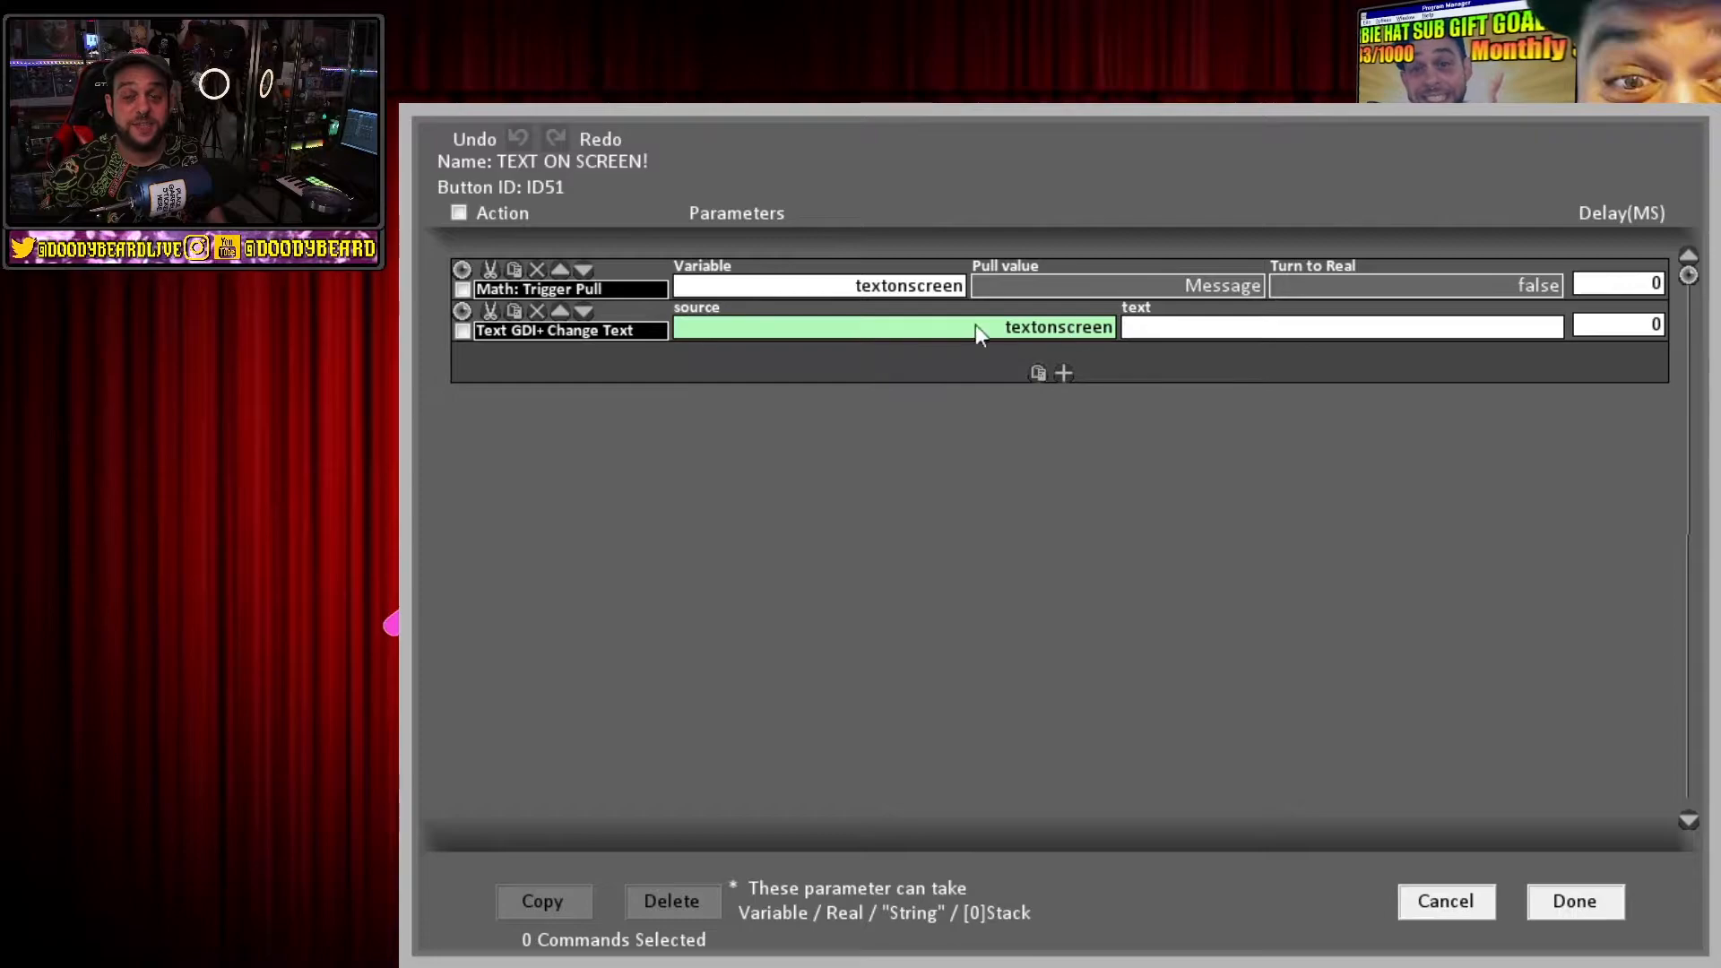
pyautogui.click(1385, 325)
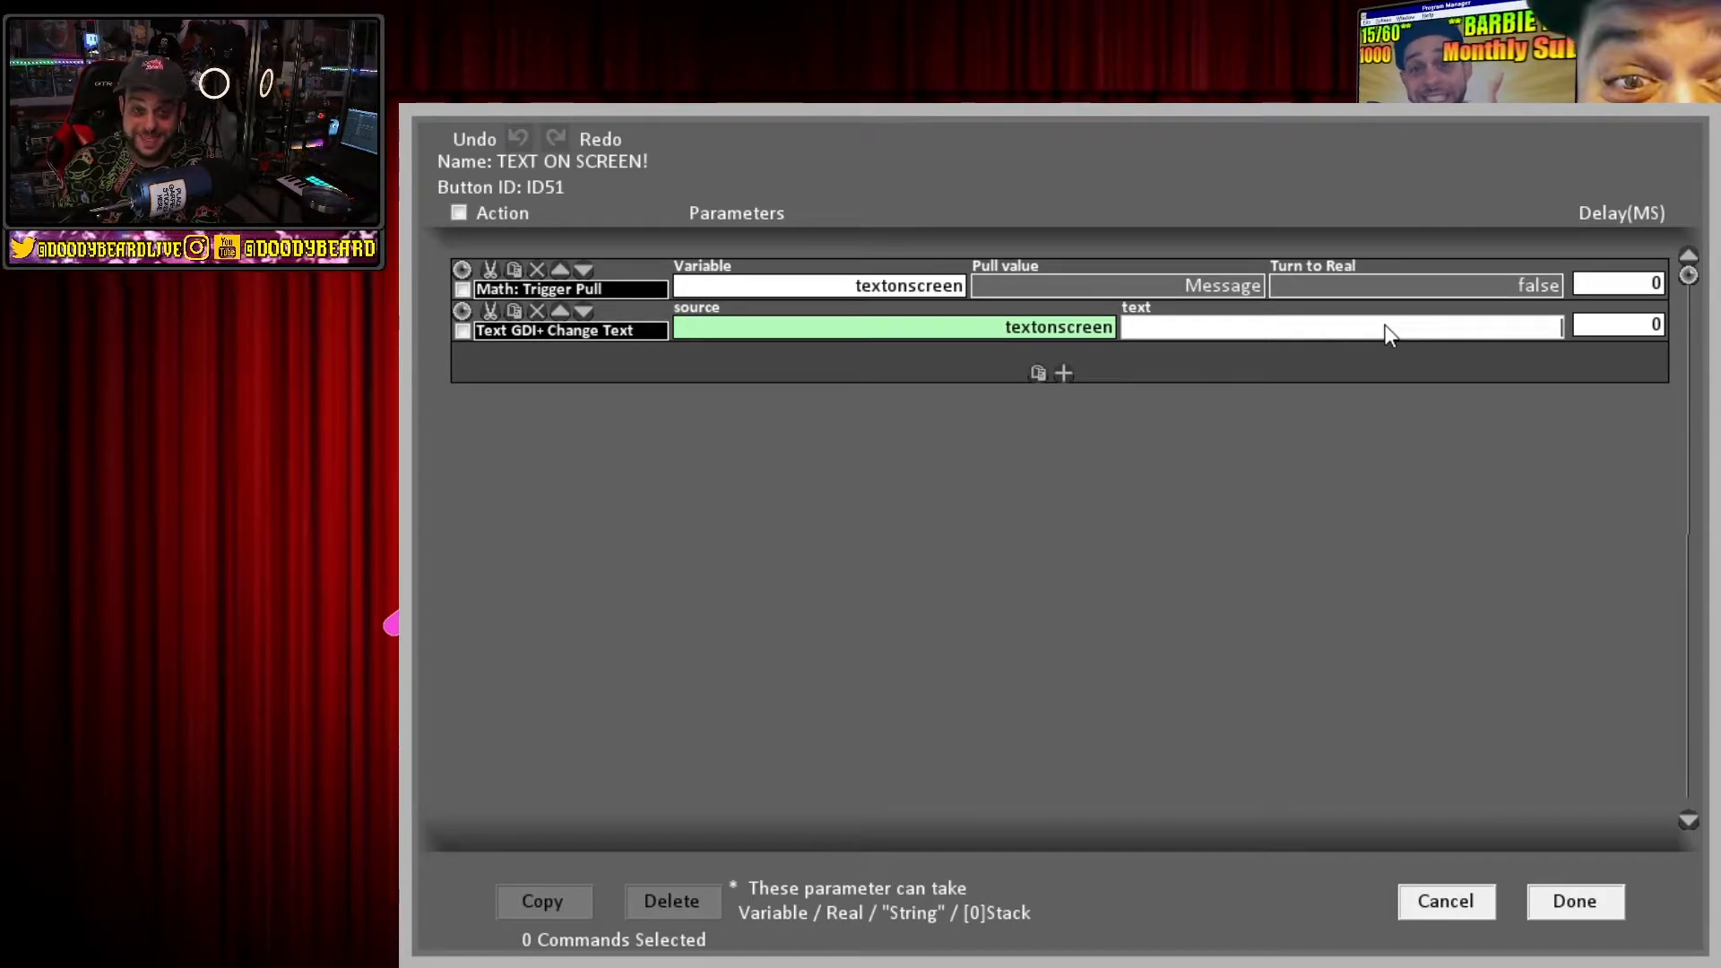
pyautogui.write('/$')
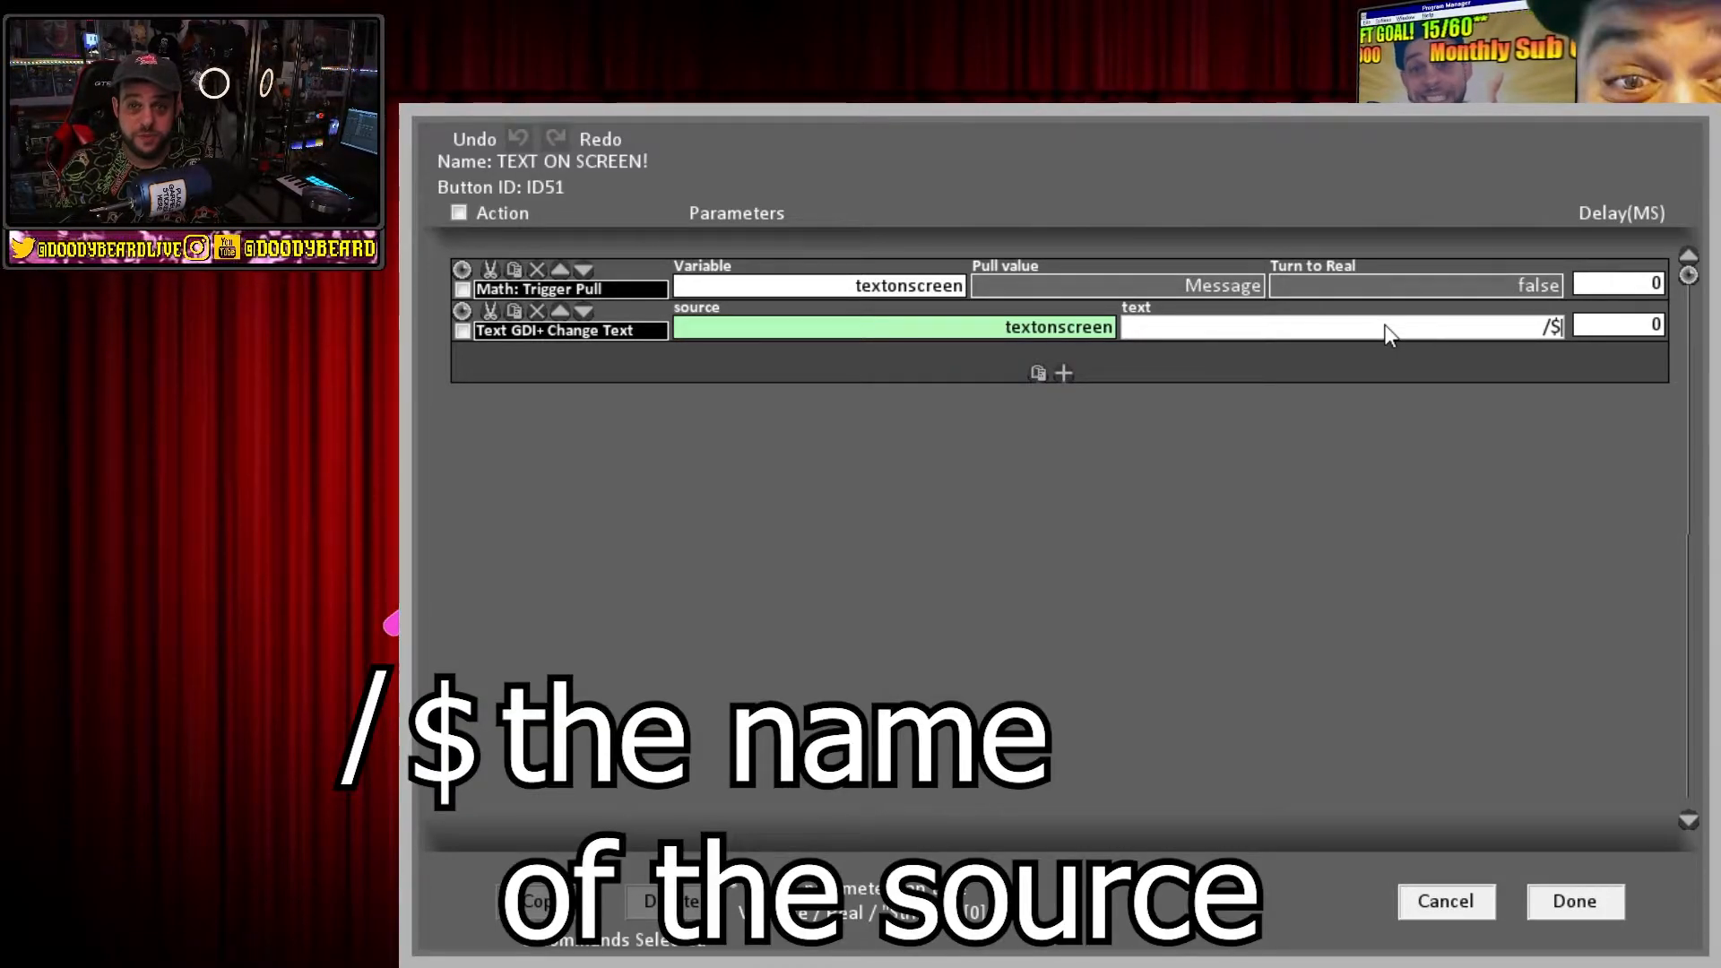
pyautogui.write('textonscreen')
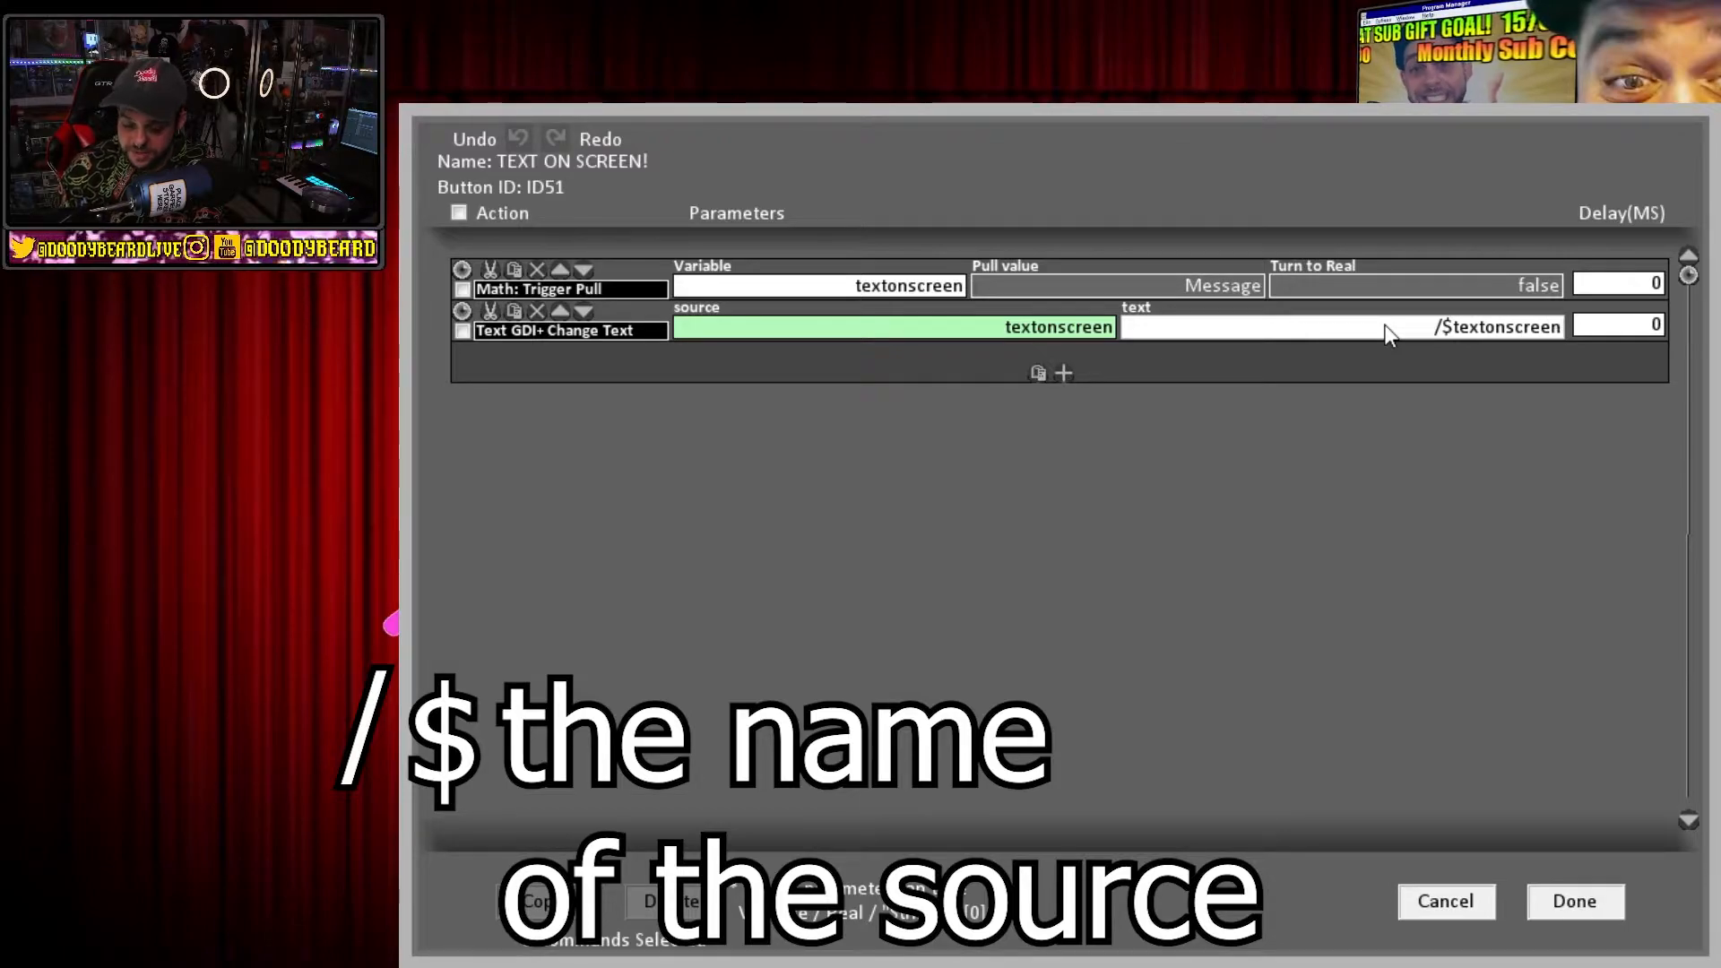
pyautogui.write('$/')
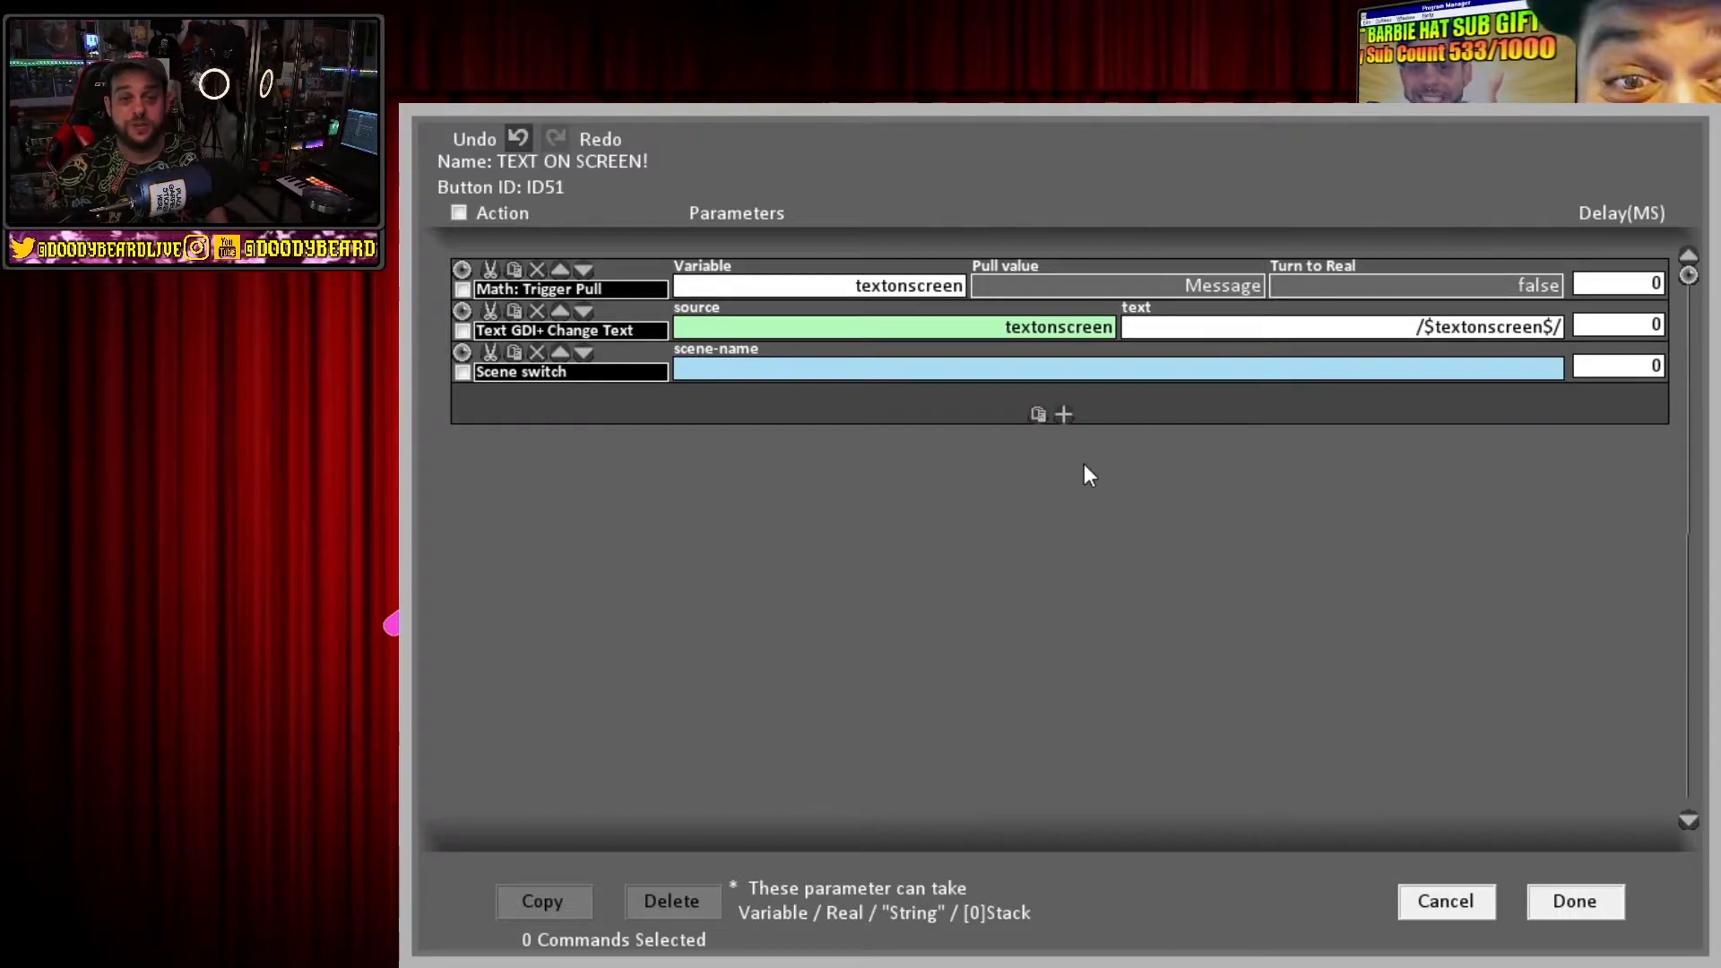
# Make the button's third command Source Change Visibility.
pyautogui.click(632, 365)
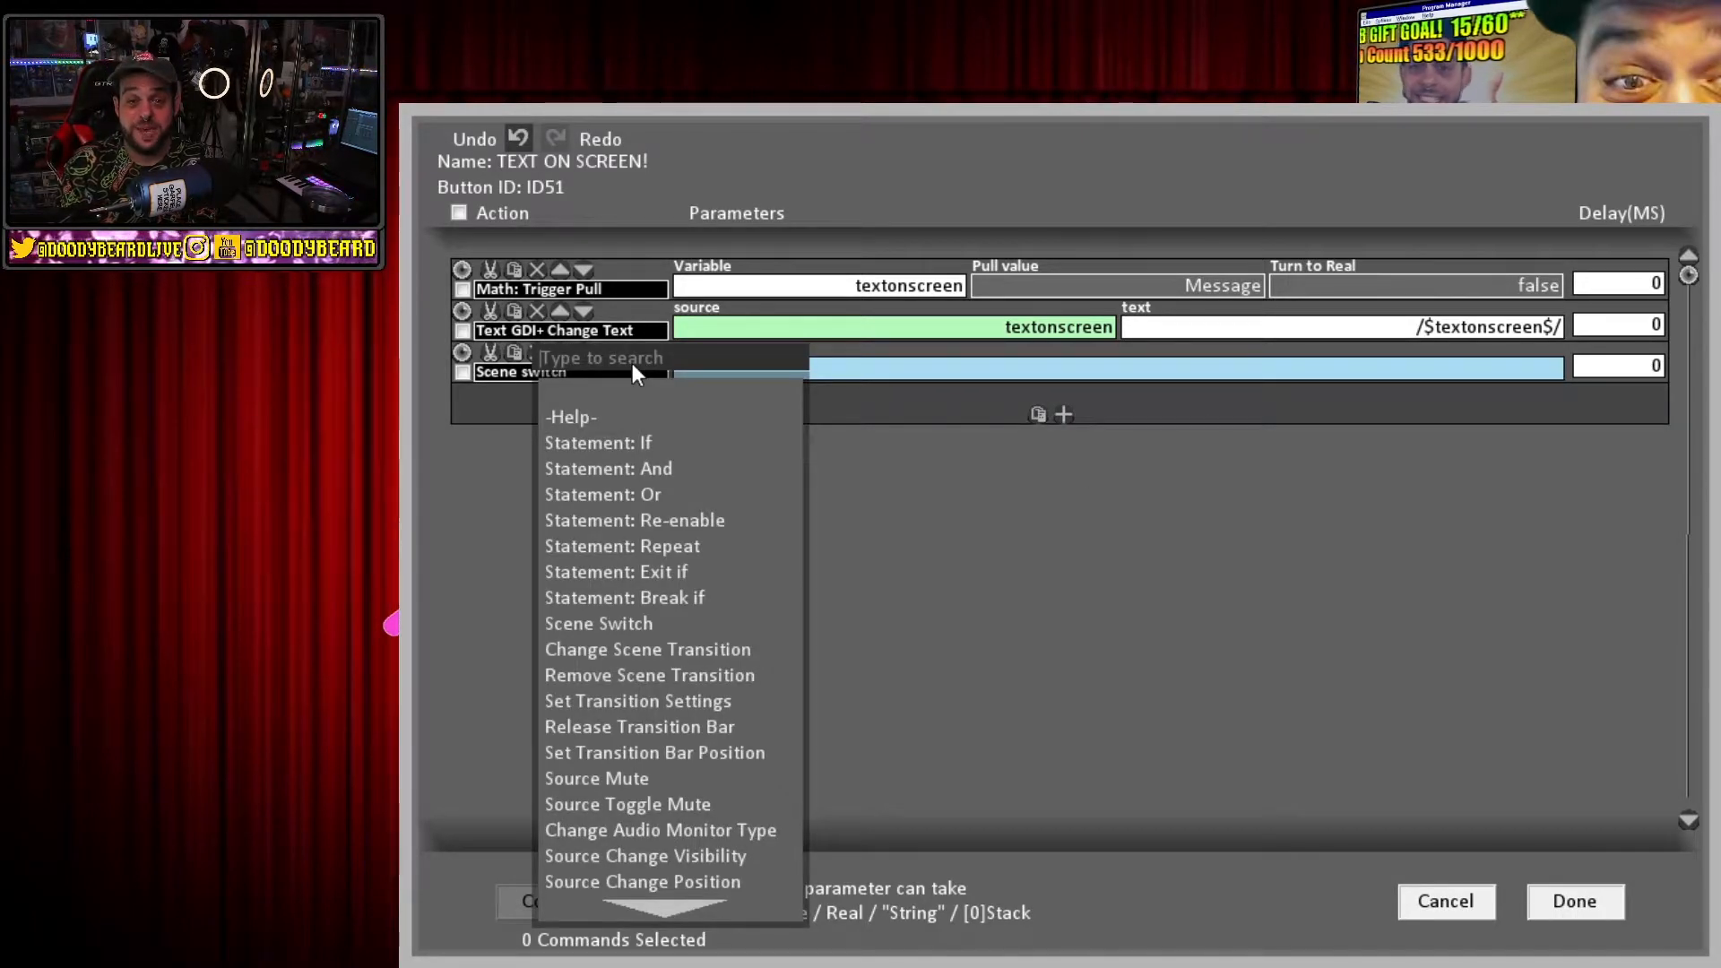
pyautogui.write('source')
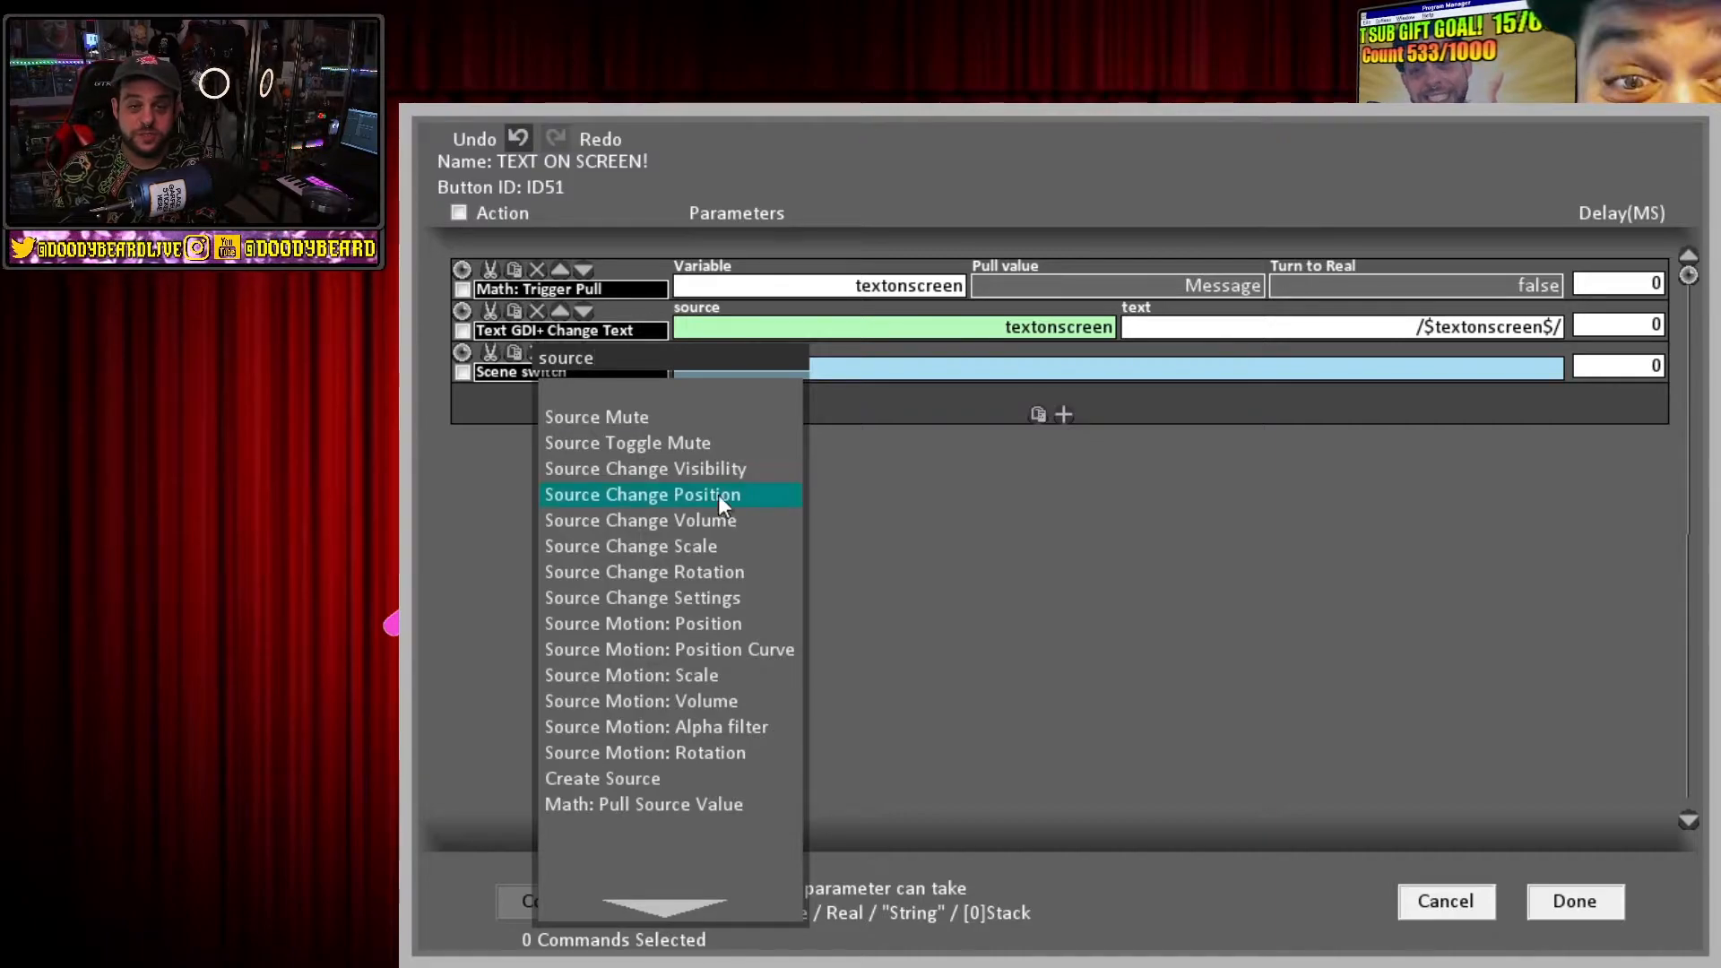
pyautogui.click(750, 472)
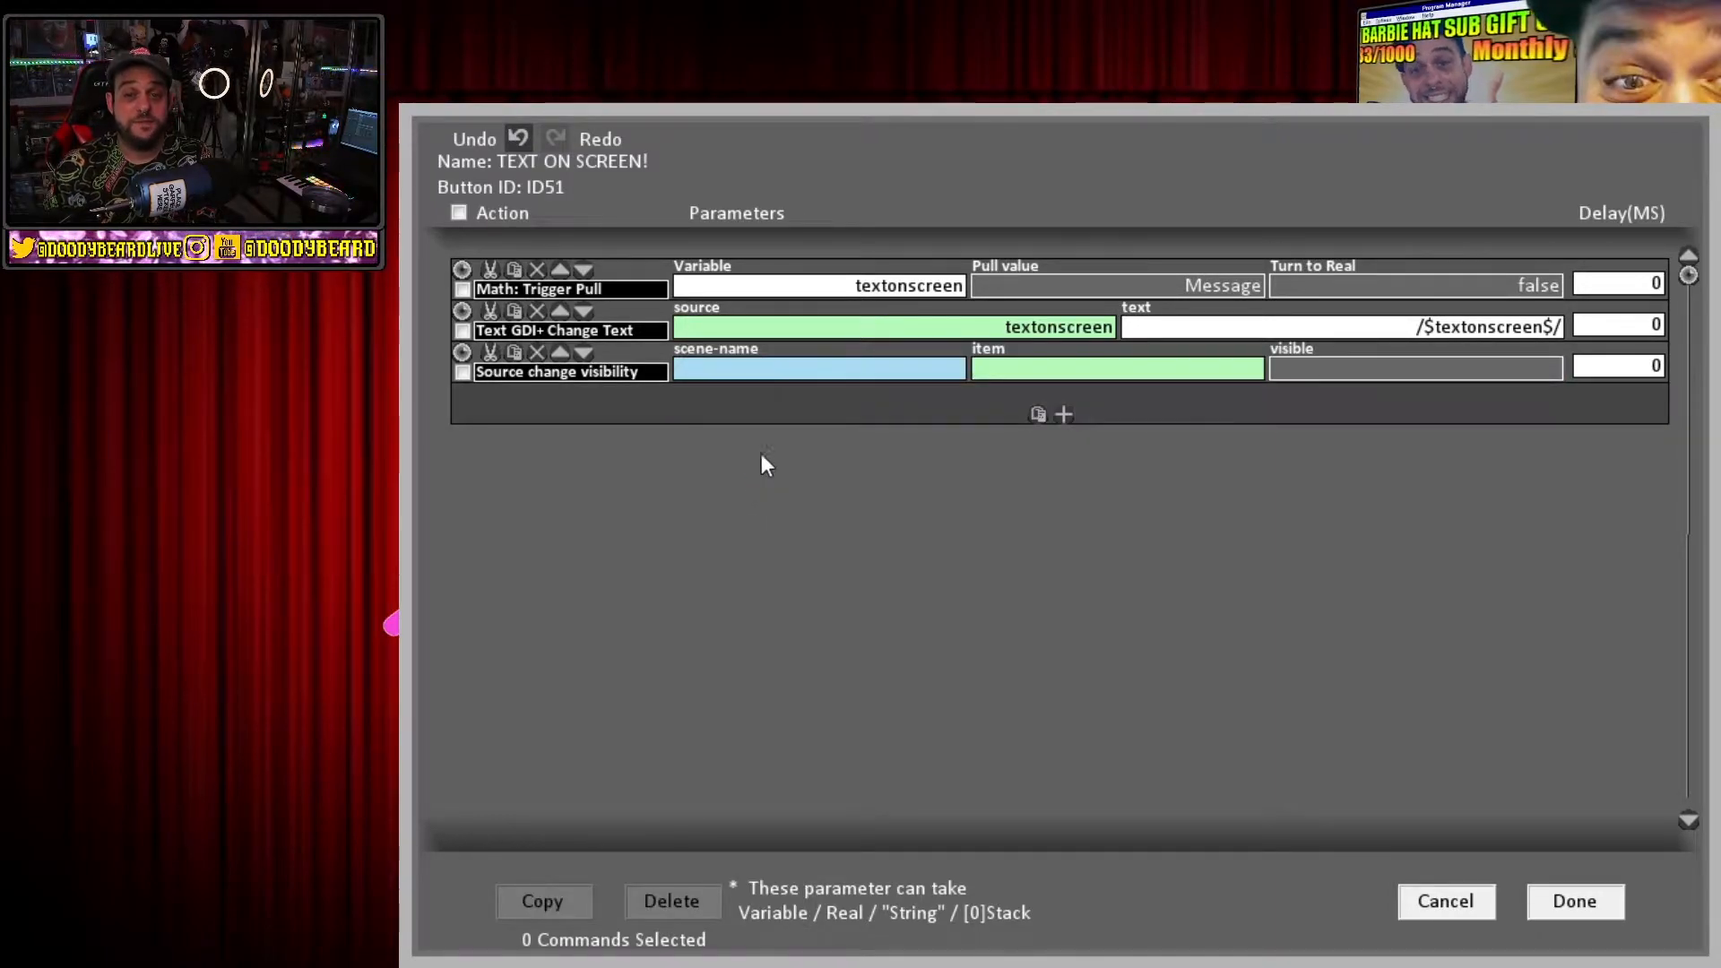
# Set the Source Change Visibility command to scene GAME SCREEN 2, item textonscreen, and visible Toggle.
pyautogui.click(789, 373)
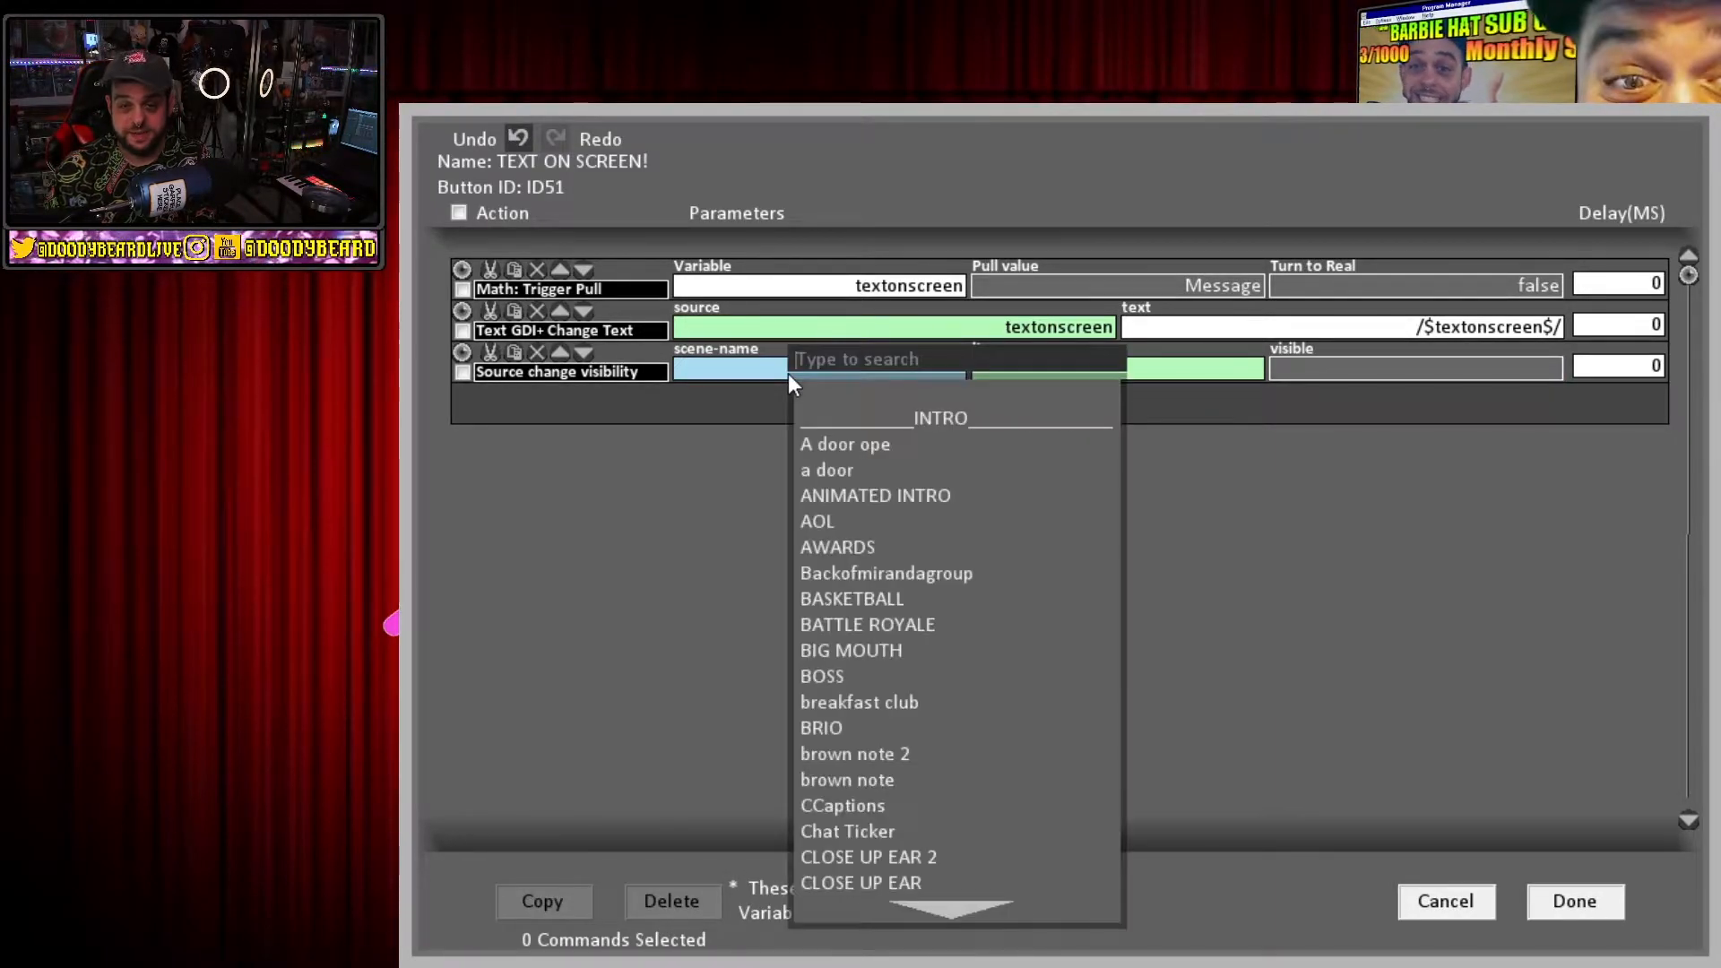
pyautogui.write('gan')
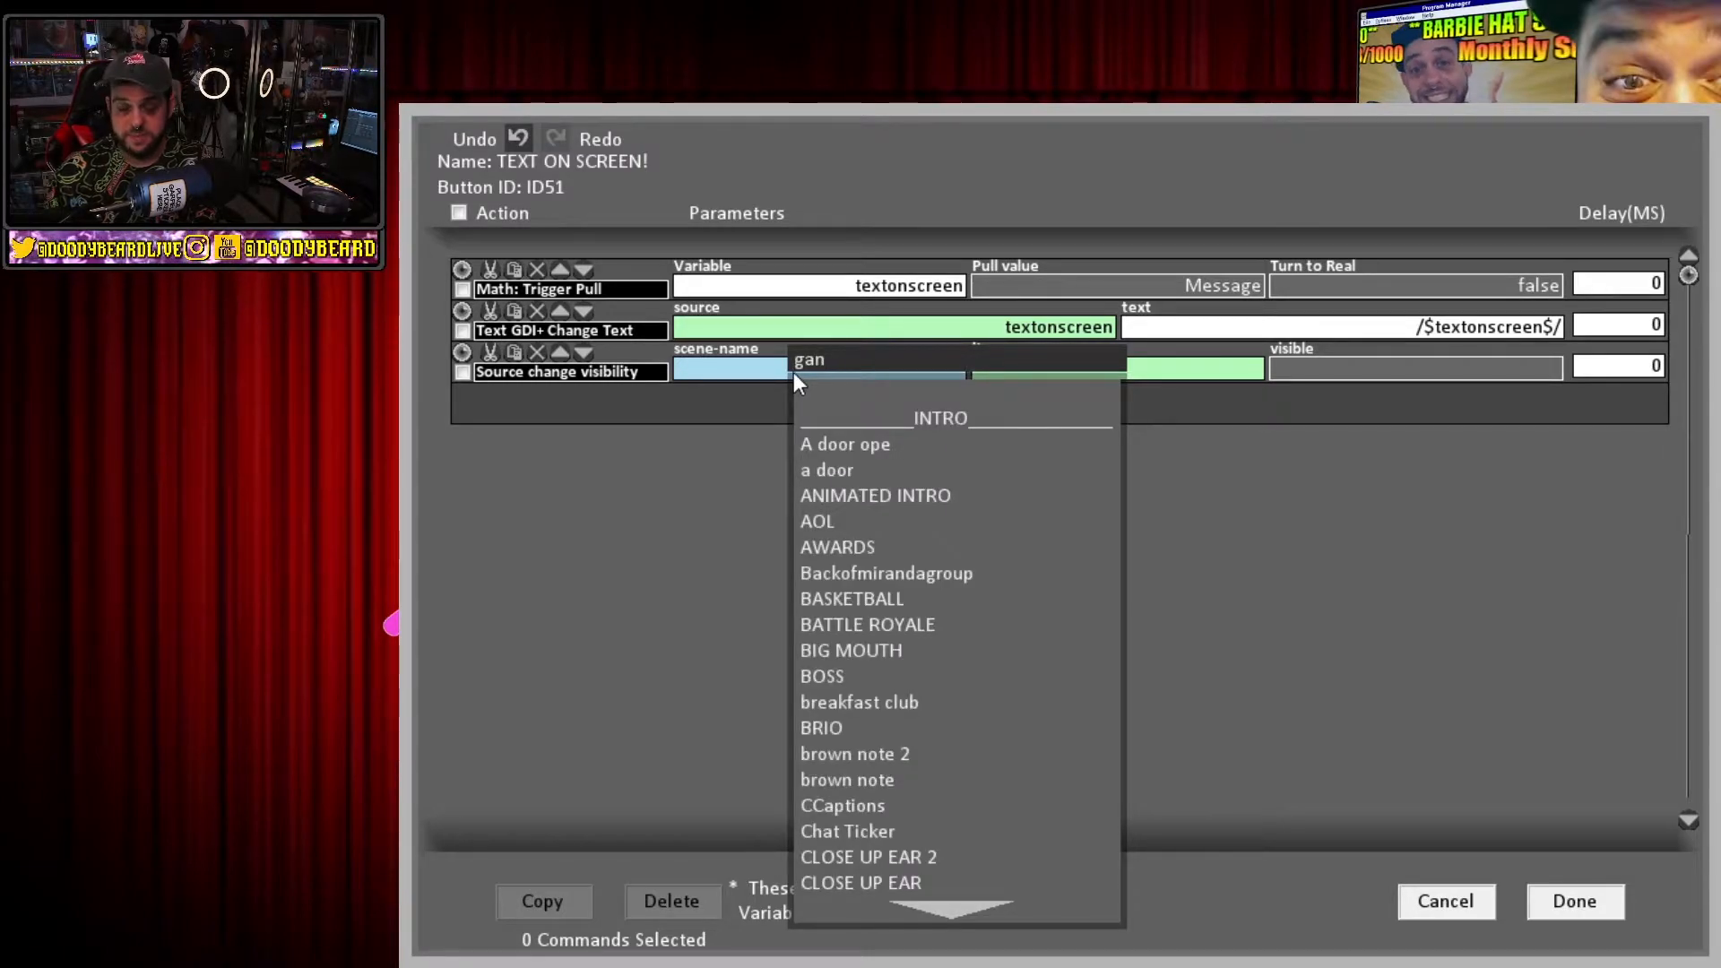
pyautogui.press('BackSpace')
pyautogui.write('me')
pyautogui.click(854, 412)
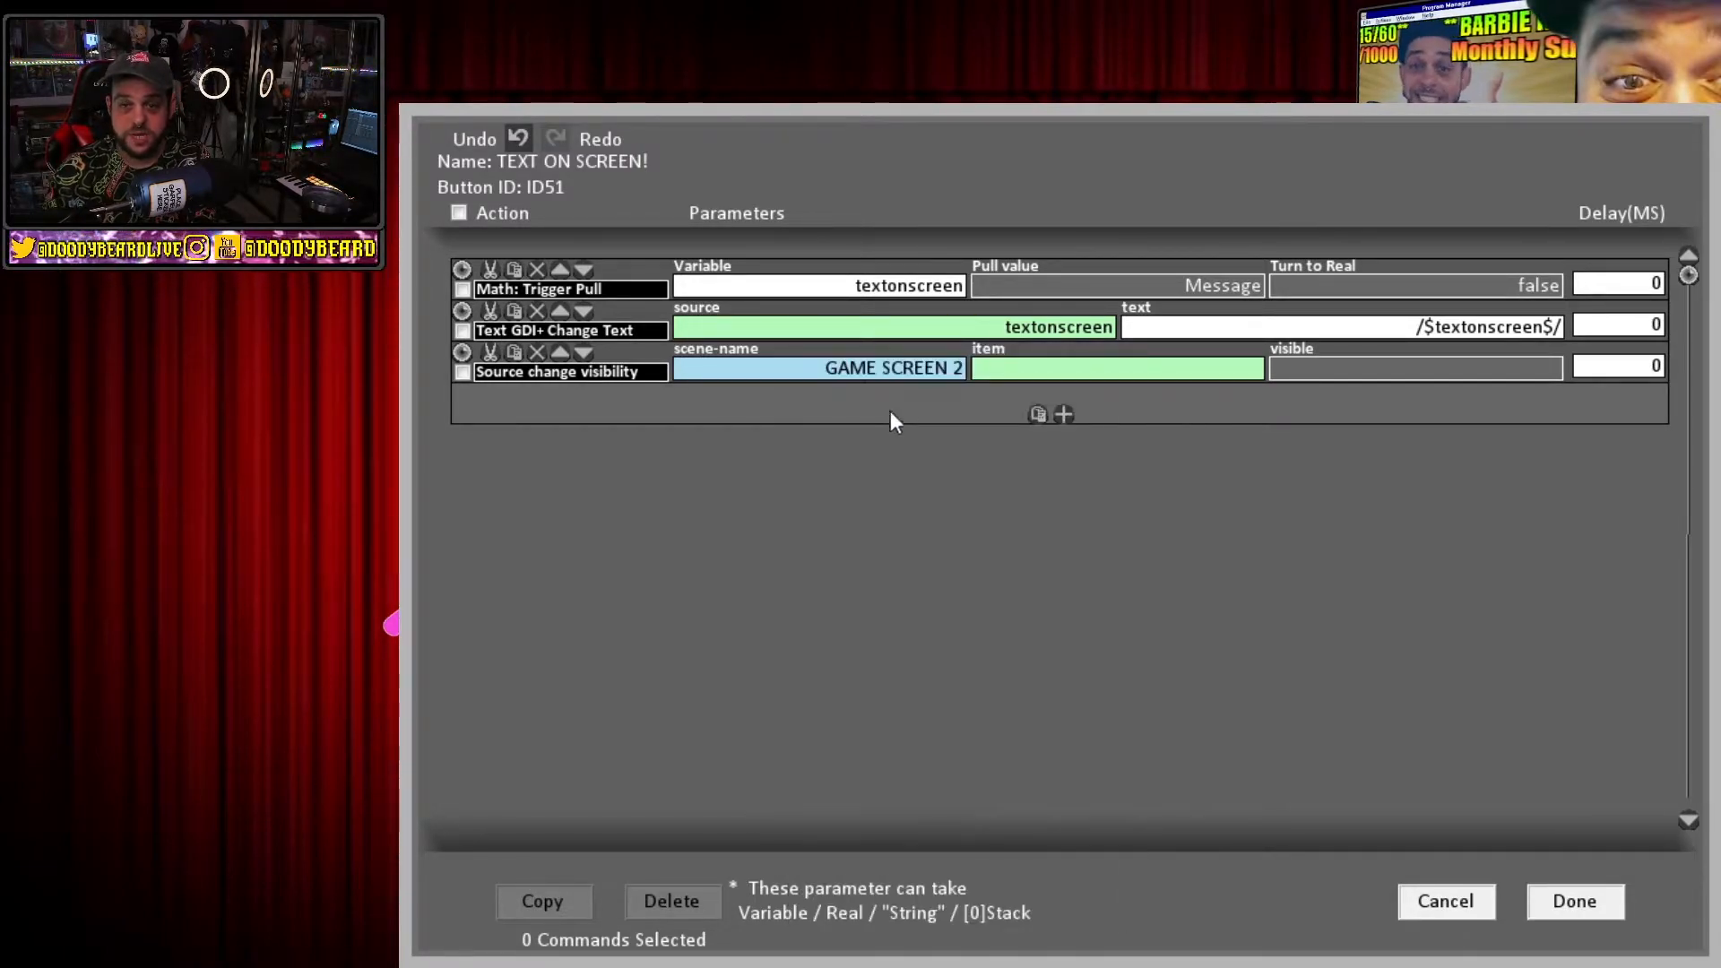
pyautogui.click(1090, 366)
pyautogui.write('tex')
pyautogui.click(1205, 433)
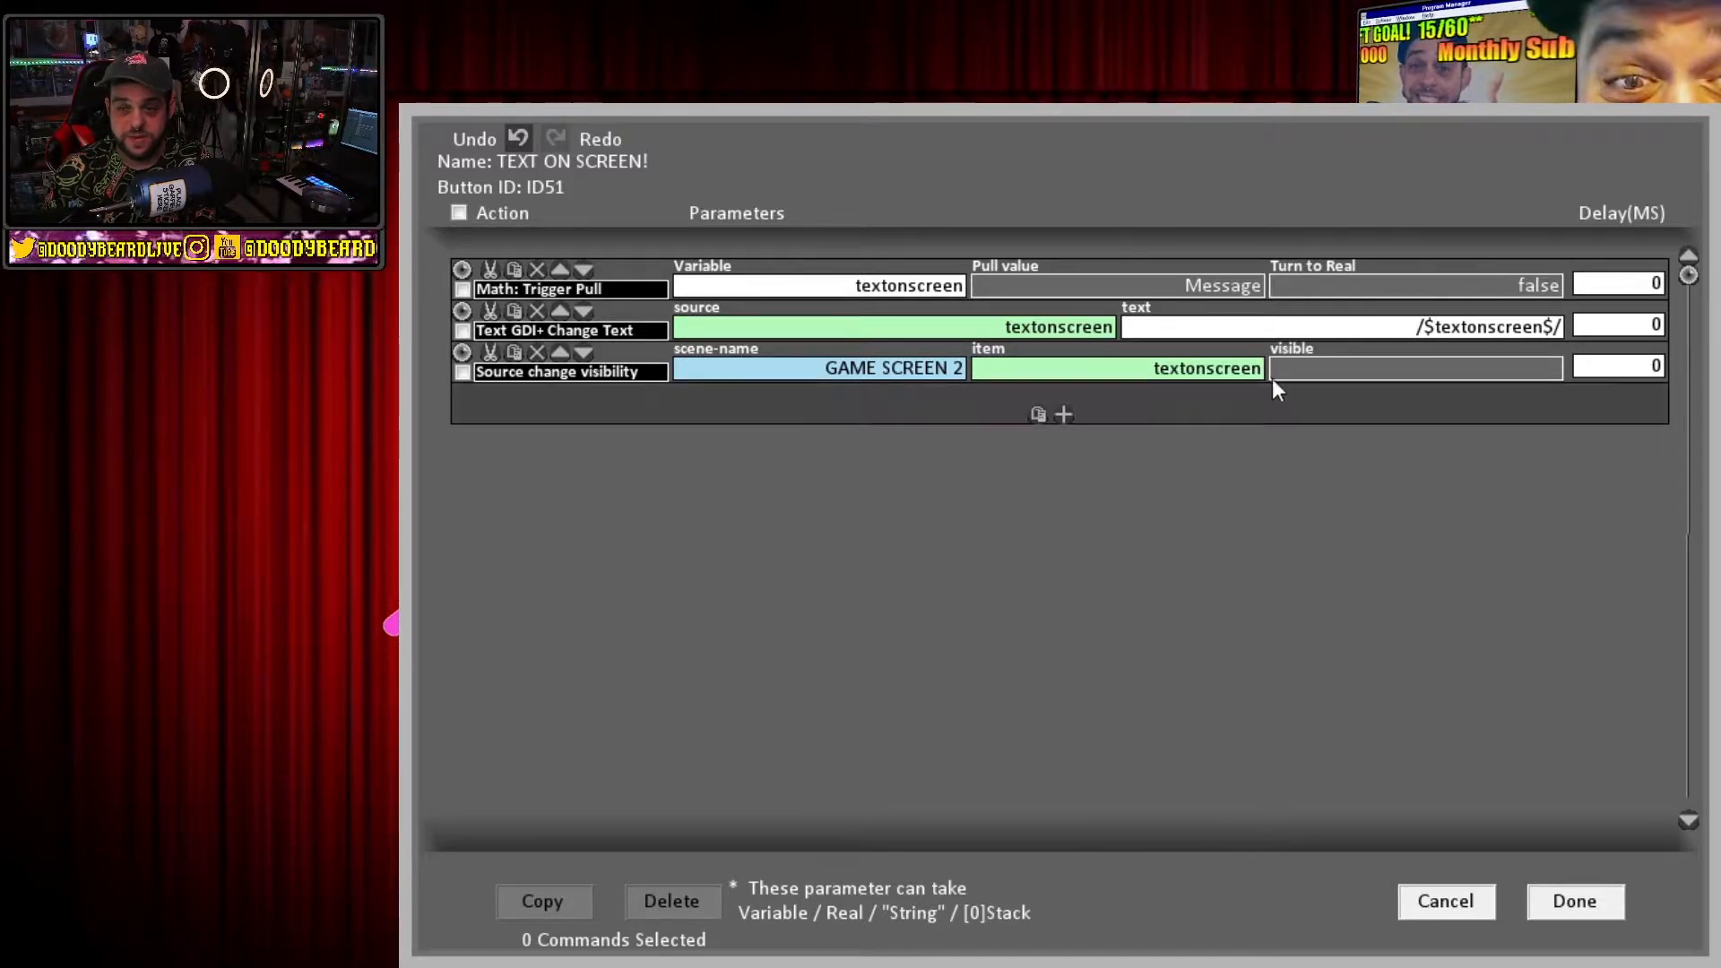
pyautogui.click(1529, 362)
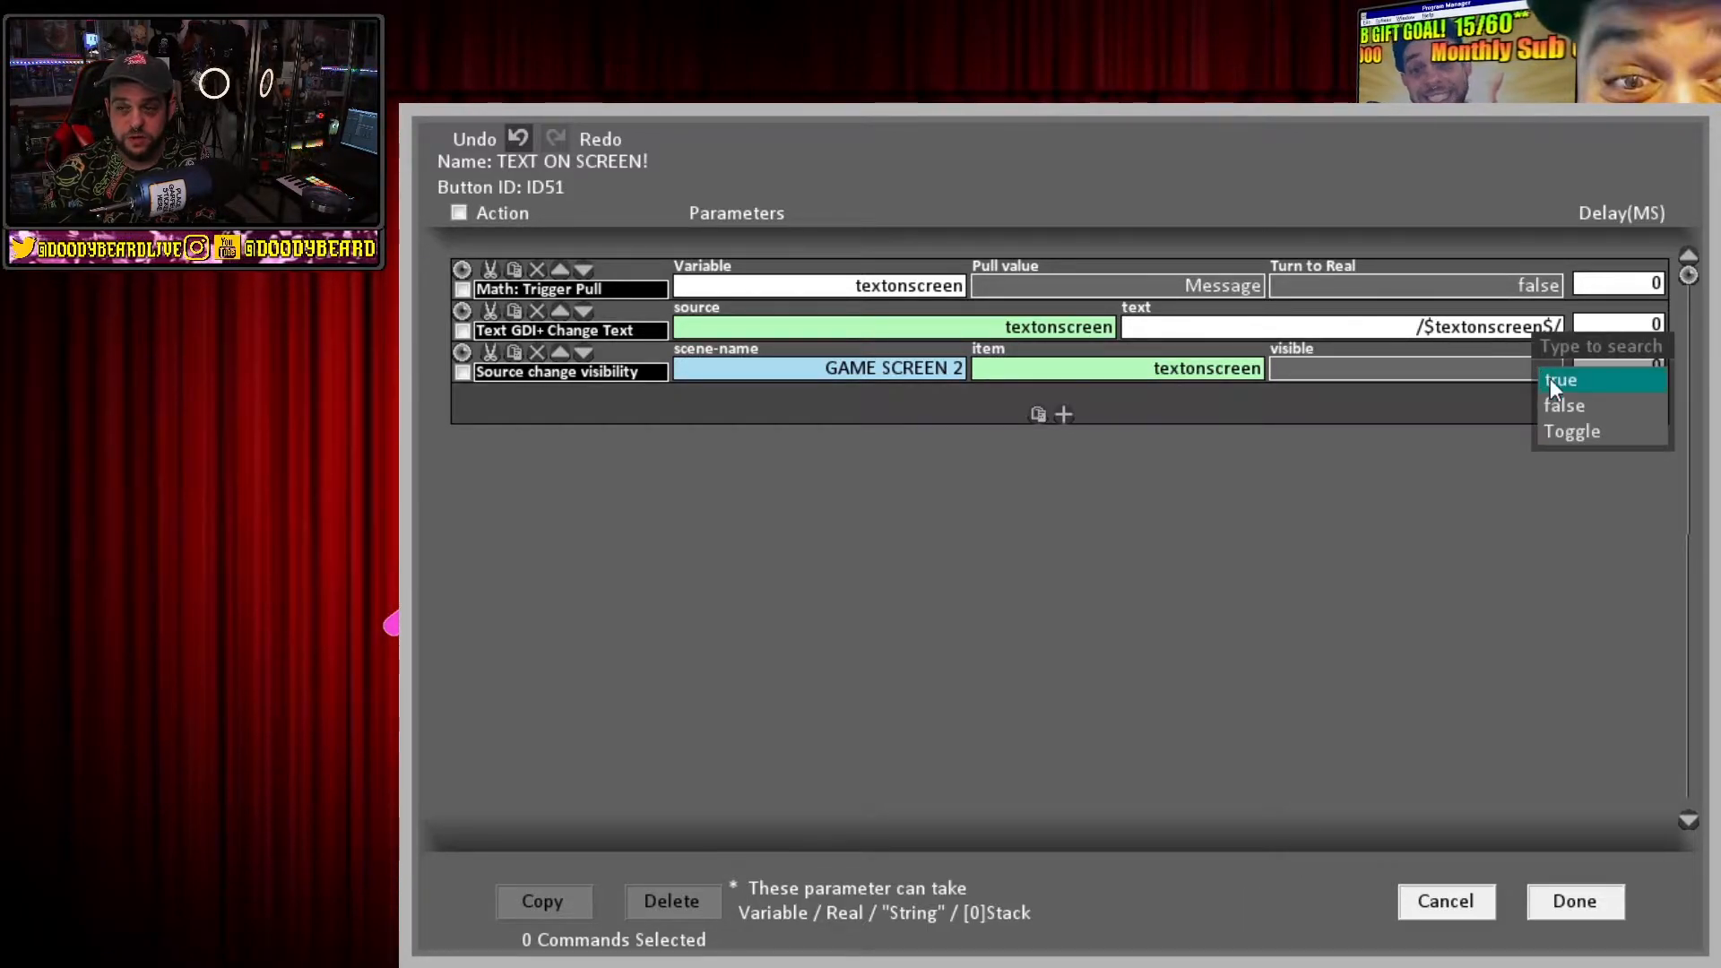
pyautogui.click(1594, 432)
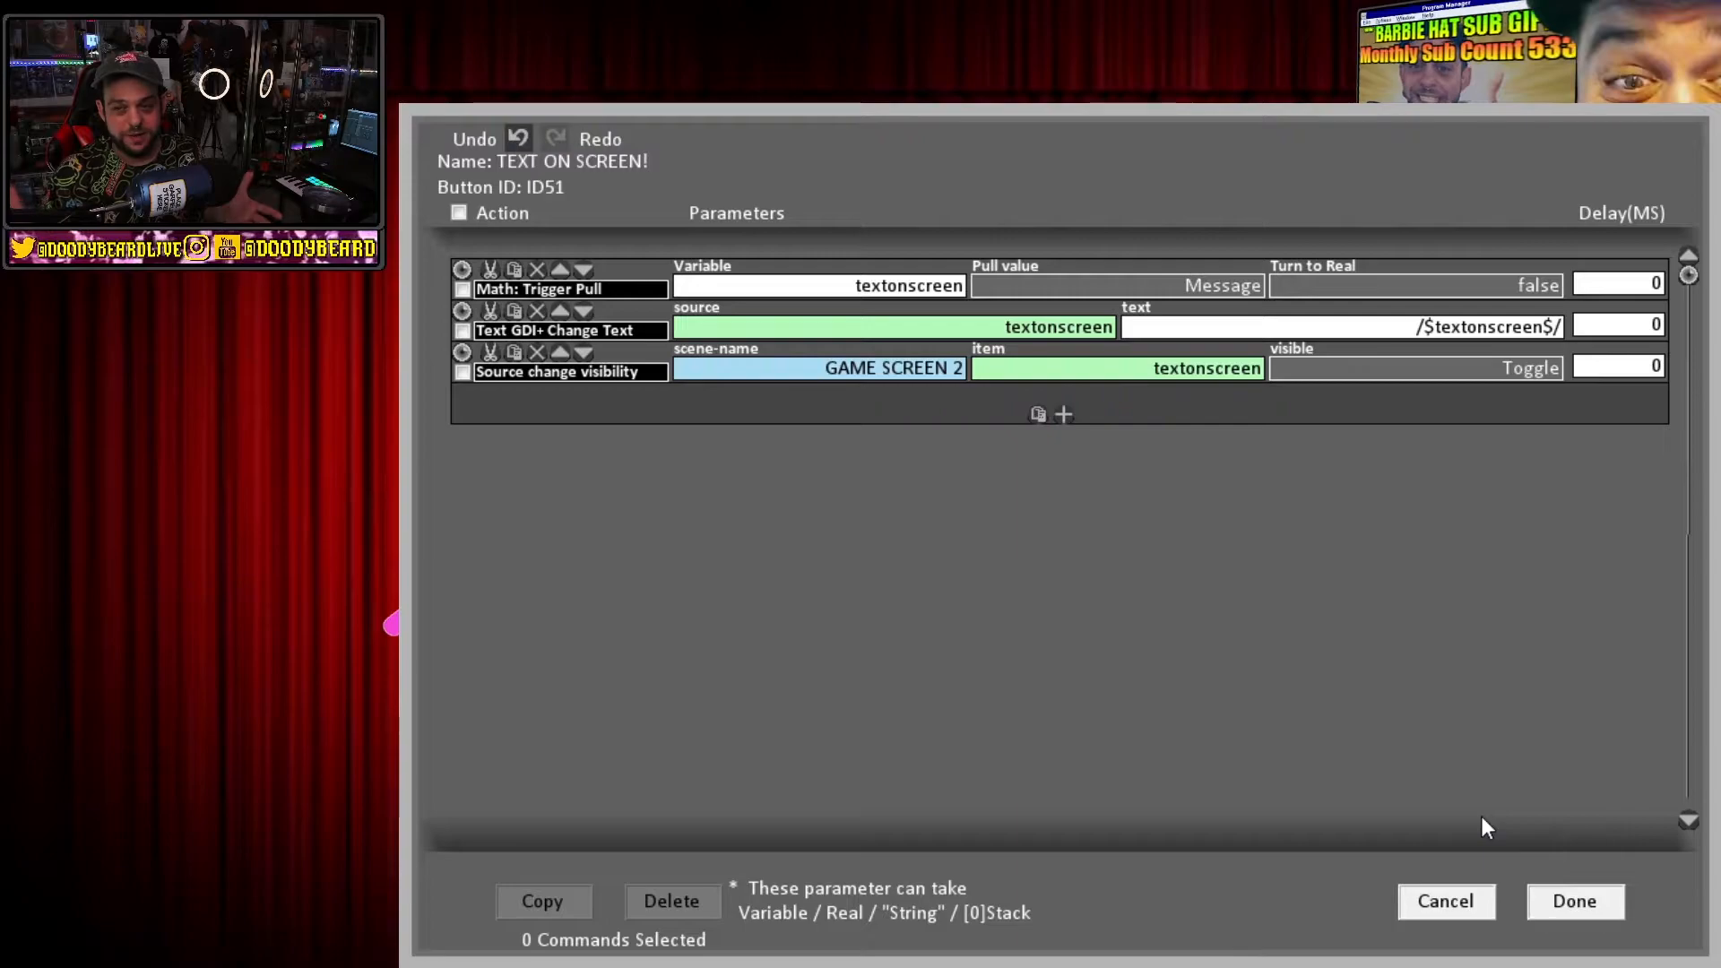
# Duplicate the visibility command, set the copy's visible value to false with a 1000 ms delay, and save the button's commands.
pyautogui.click(511, 353)
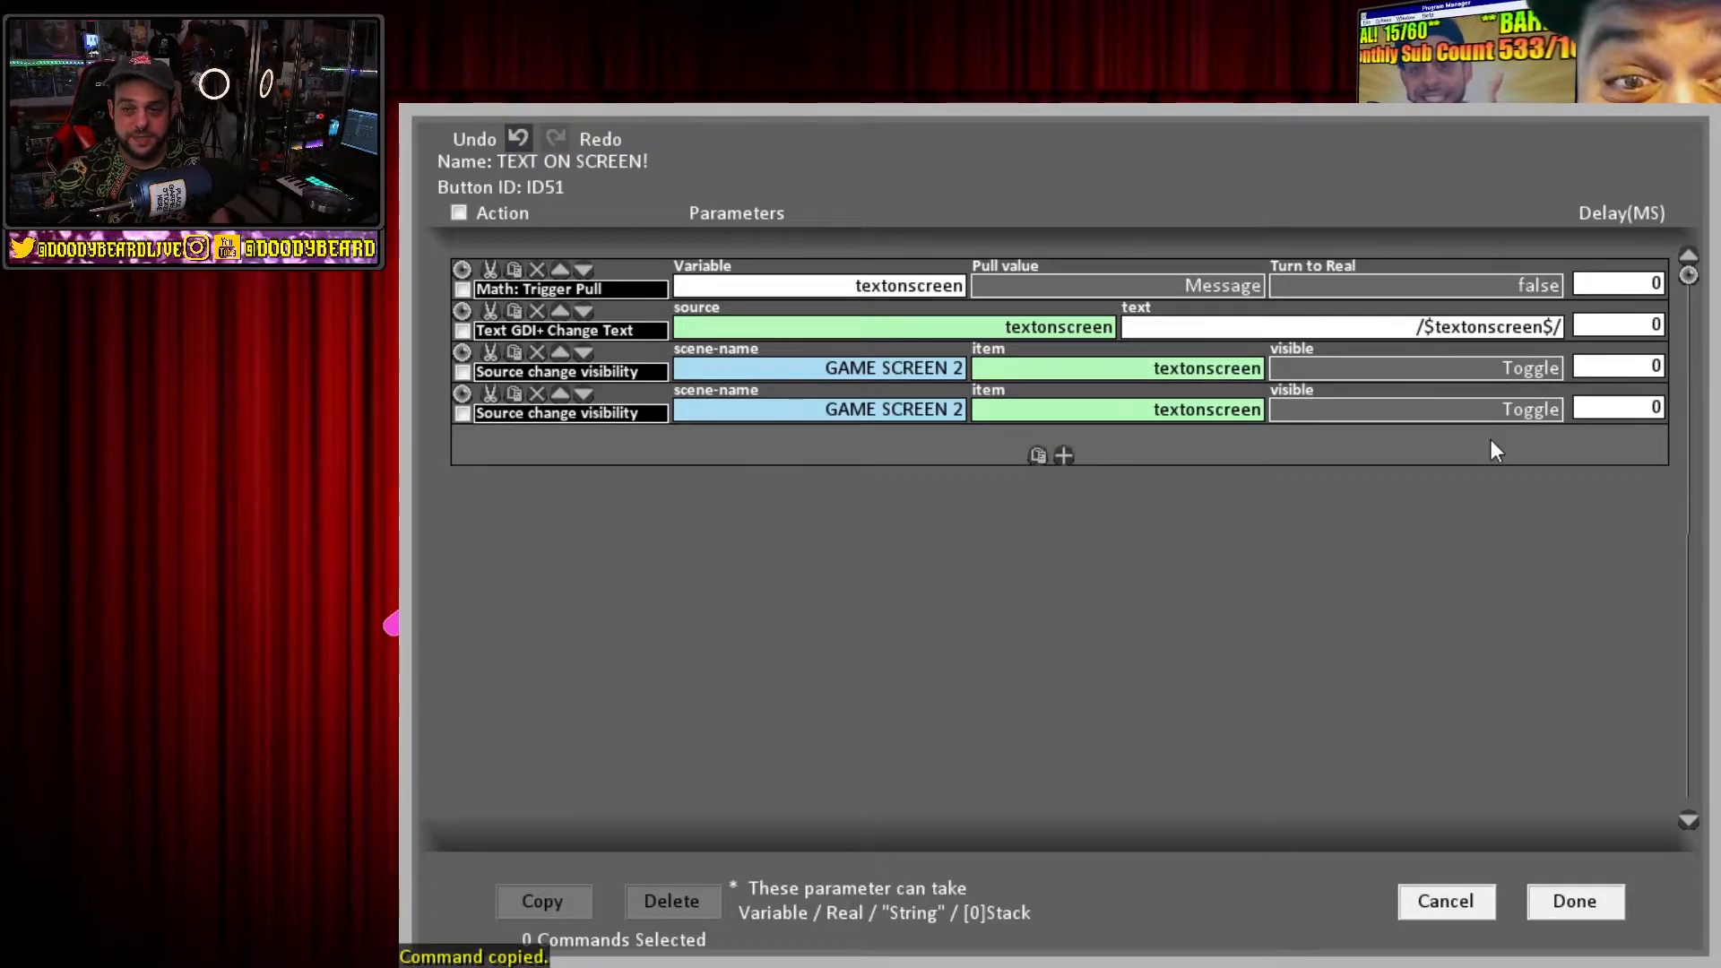
pyautogui.click(1546, 411)
pyautogui.click(1605, 453)
pyautogui.click(1654, 403)
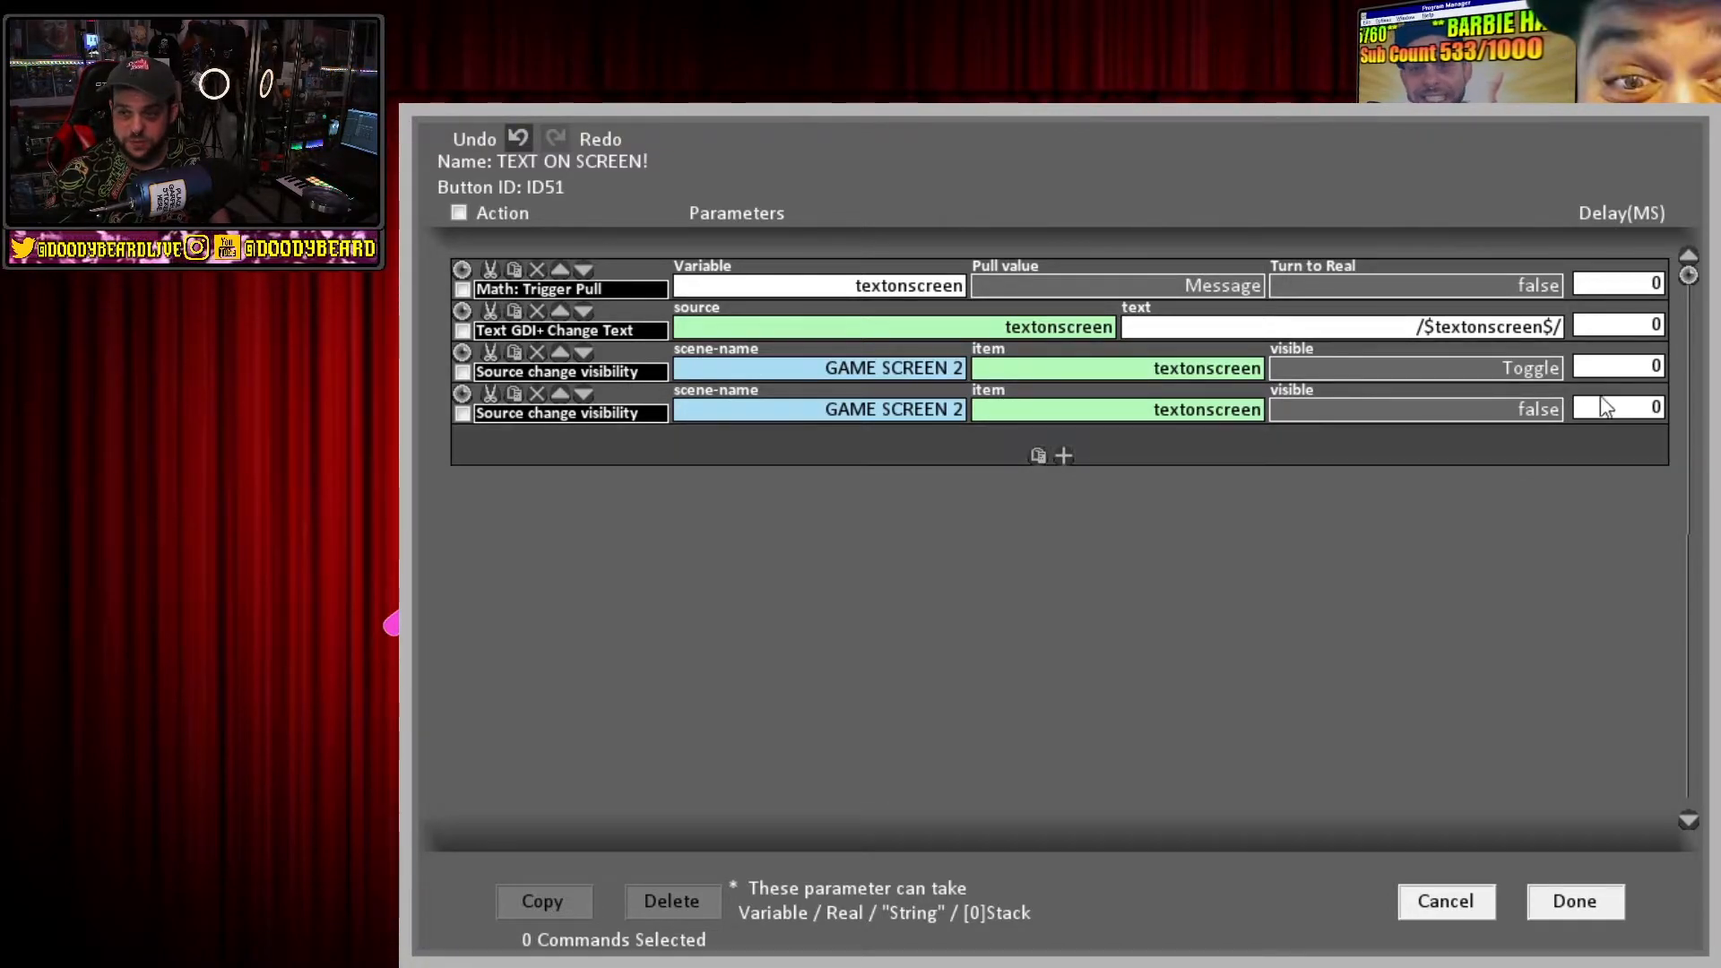
pyautogui.moveTo(1643, 406); pyautogui.dragTo(1677, 406)
pyautogui.write('1000')
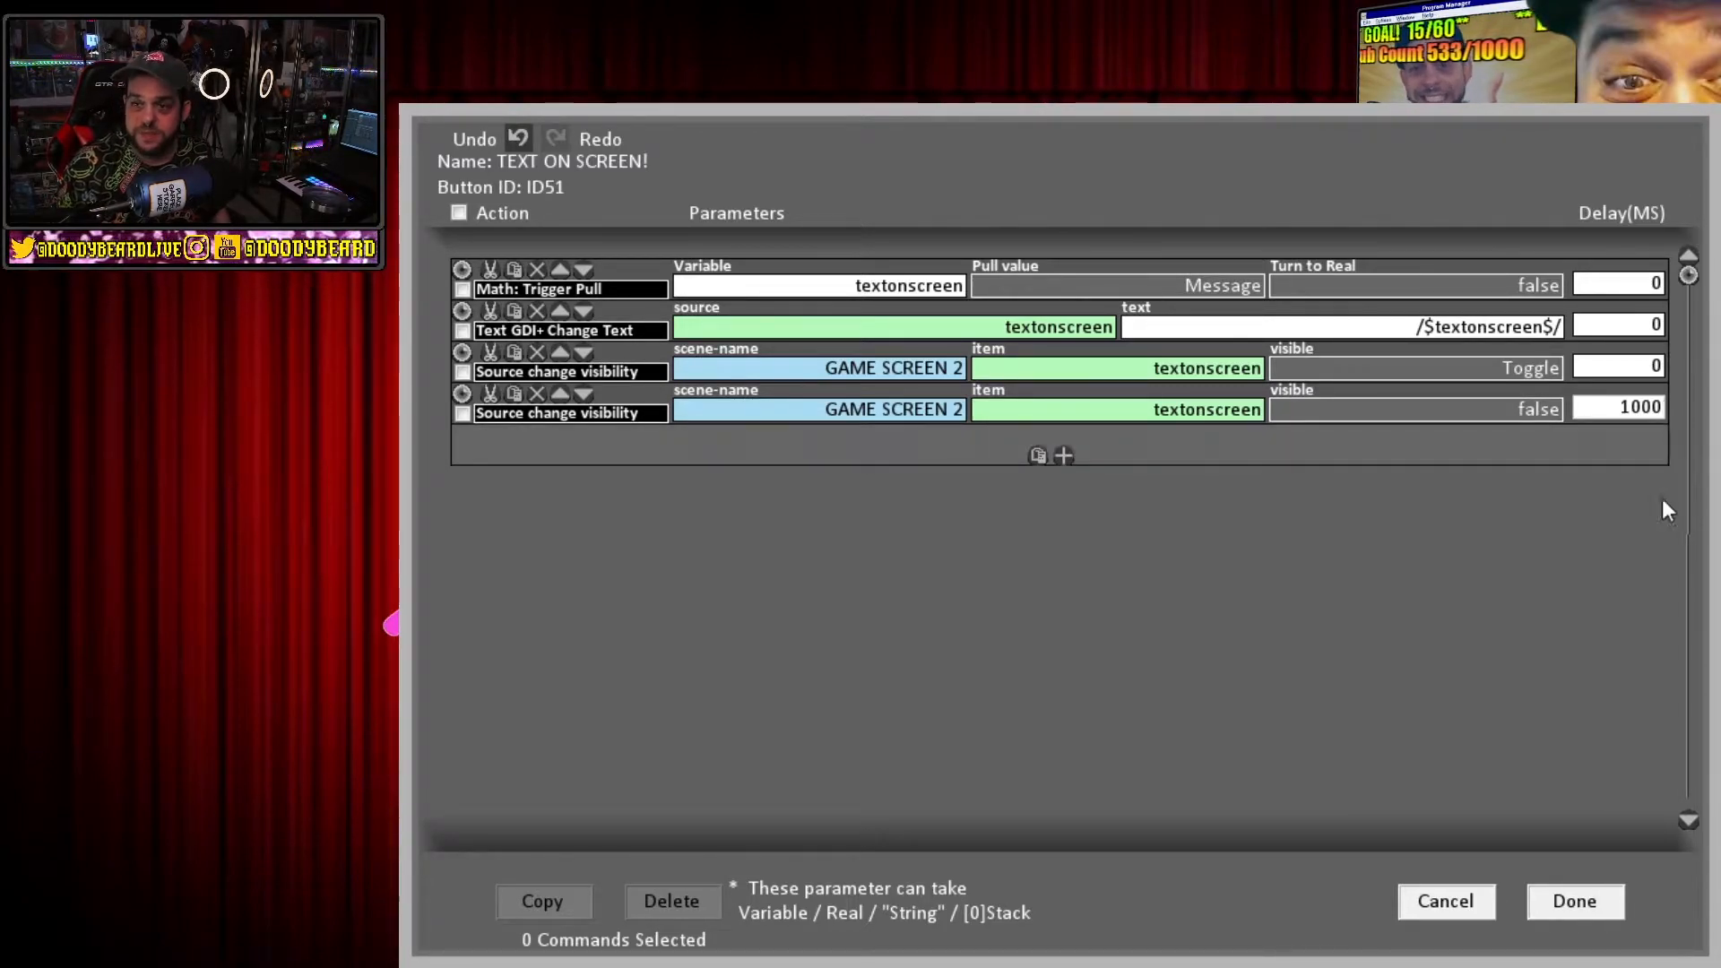
pyautogui.click(1578, 902)
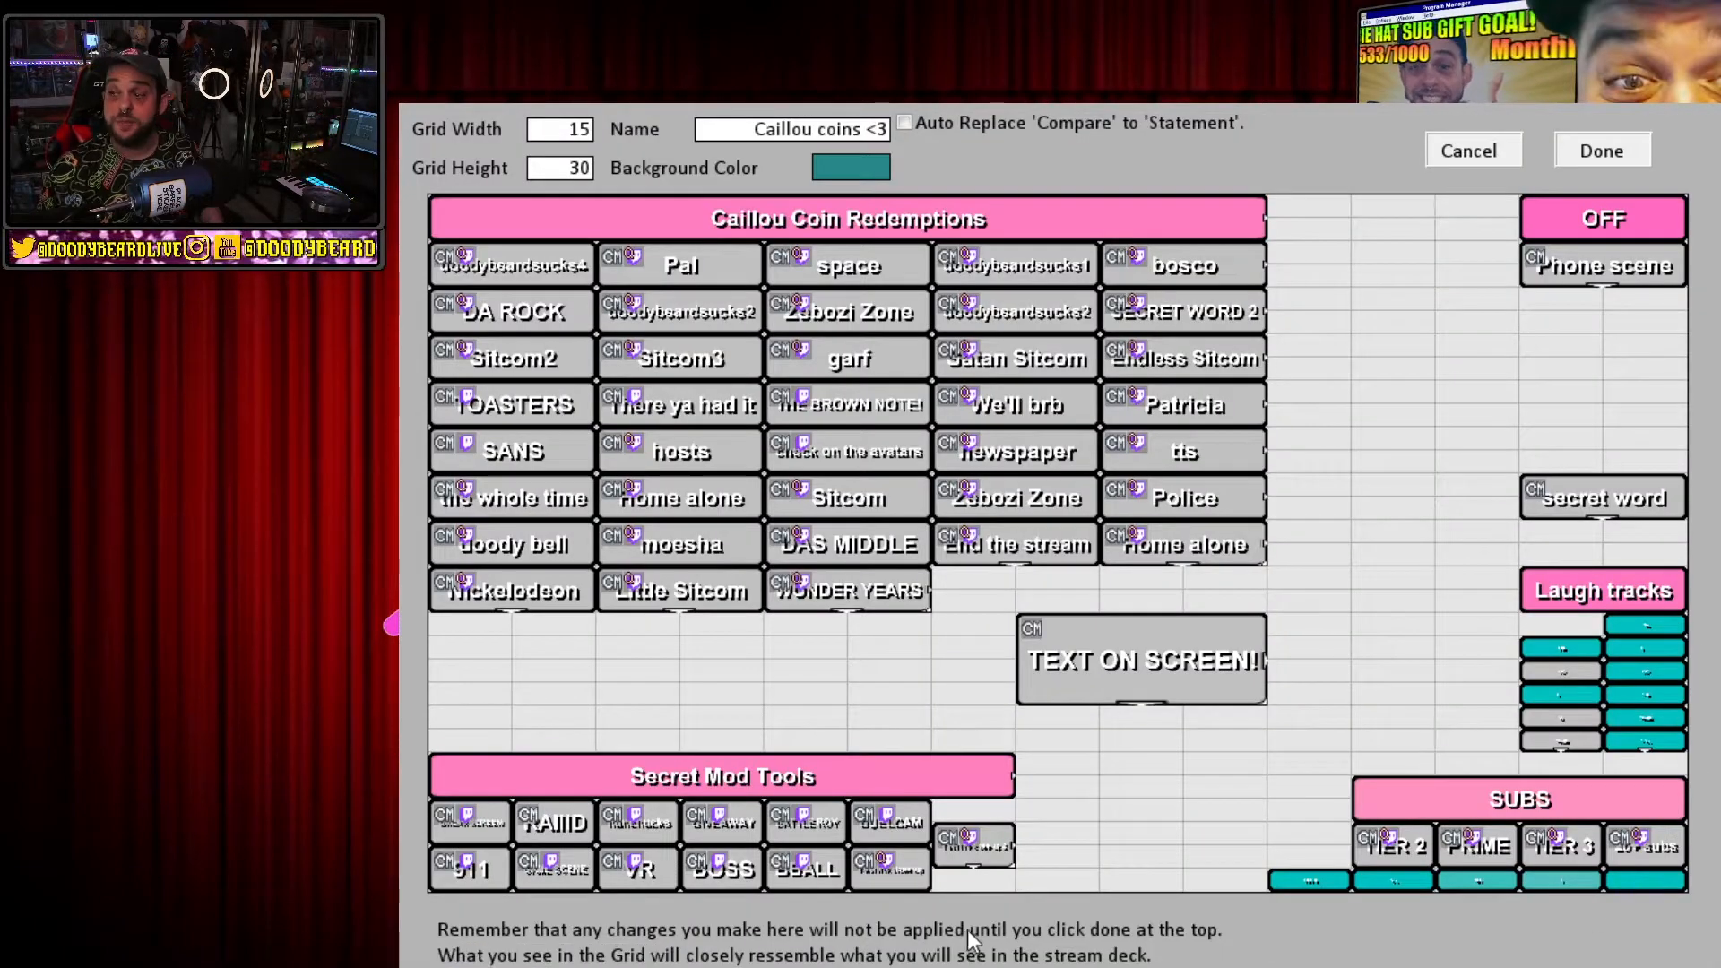
# Add a Point Redeem Twitch trigger with redeem name textonscreen to the TEXT ON SCREEN! button.
pyautogui.rightClick(1120, 660)
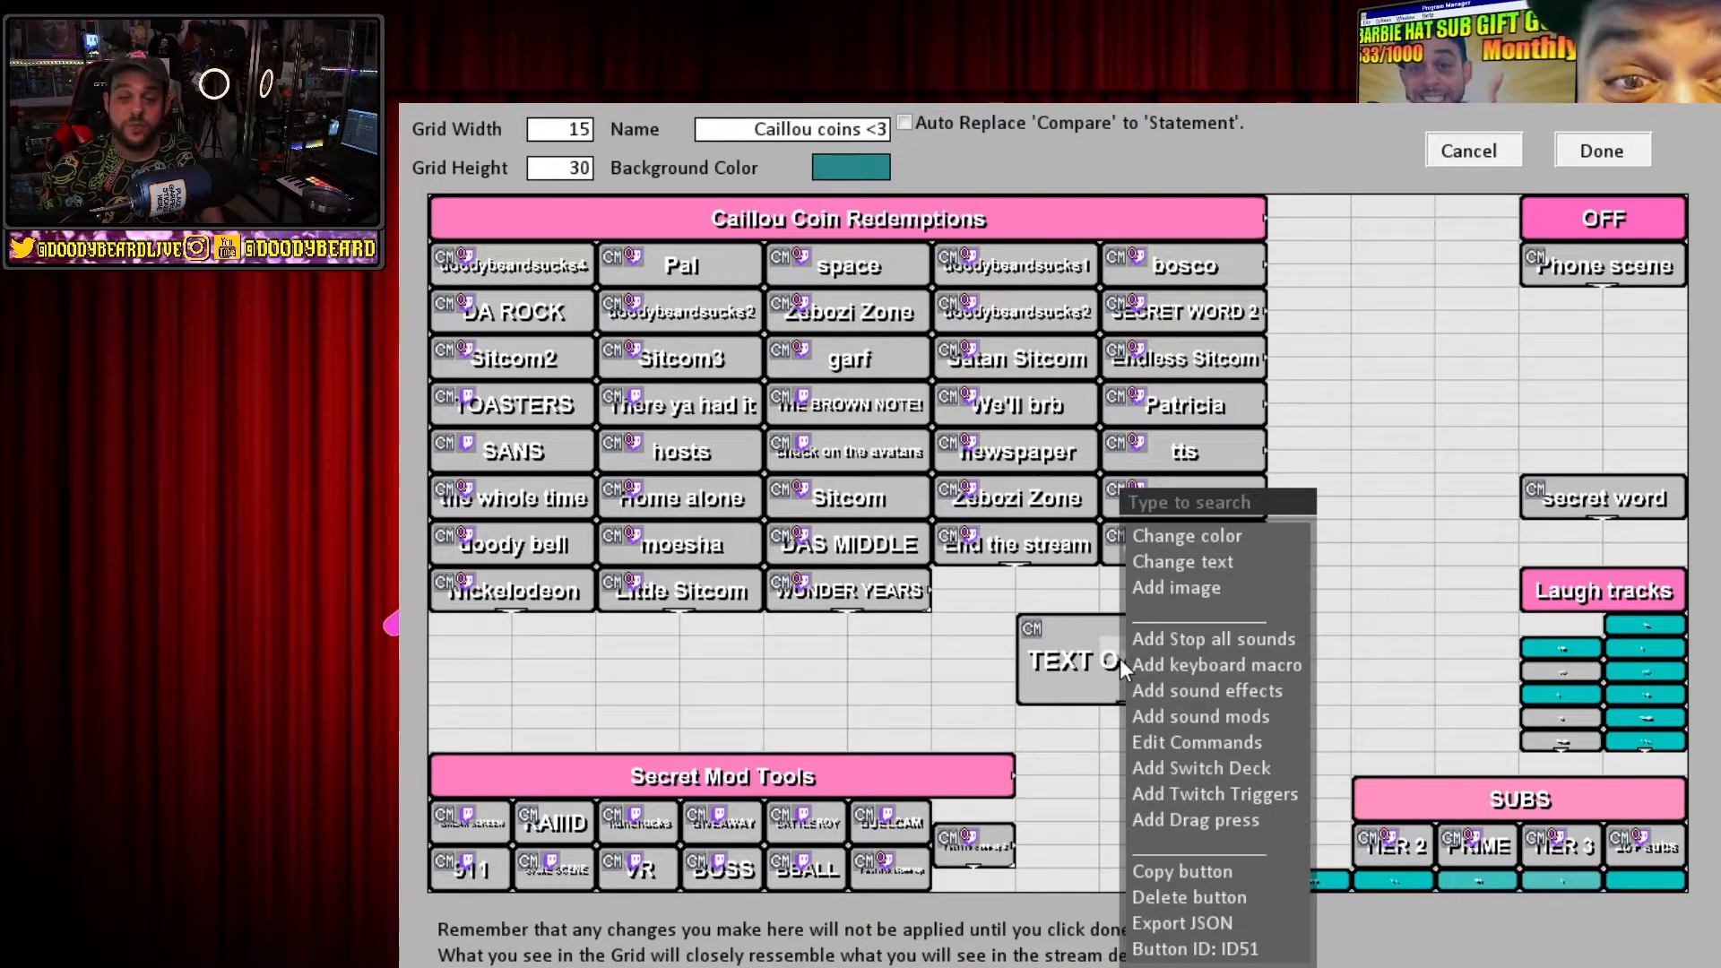
pyautogui.click(1255, 793)
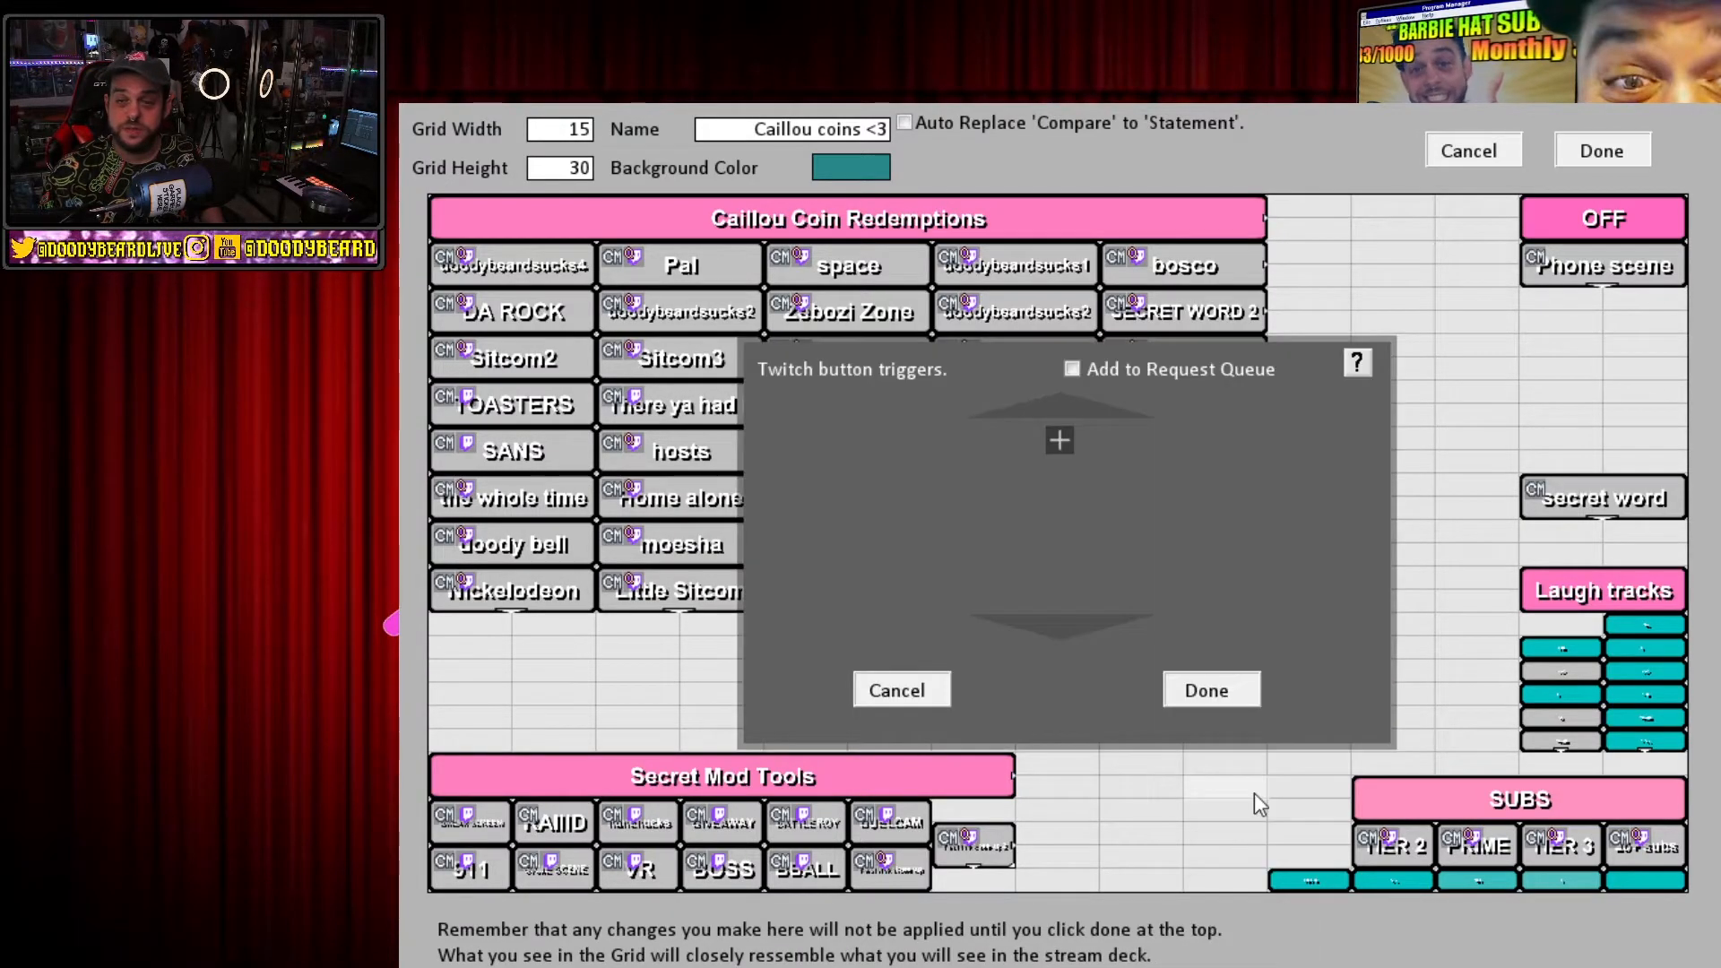
pyautogui.click(1058, 440)
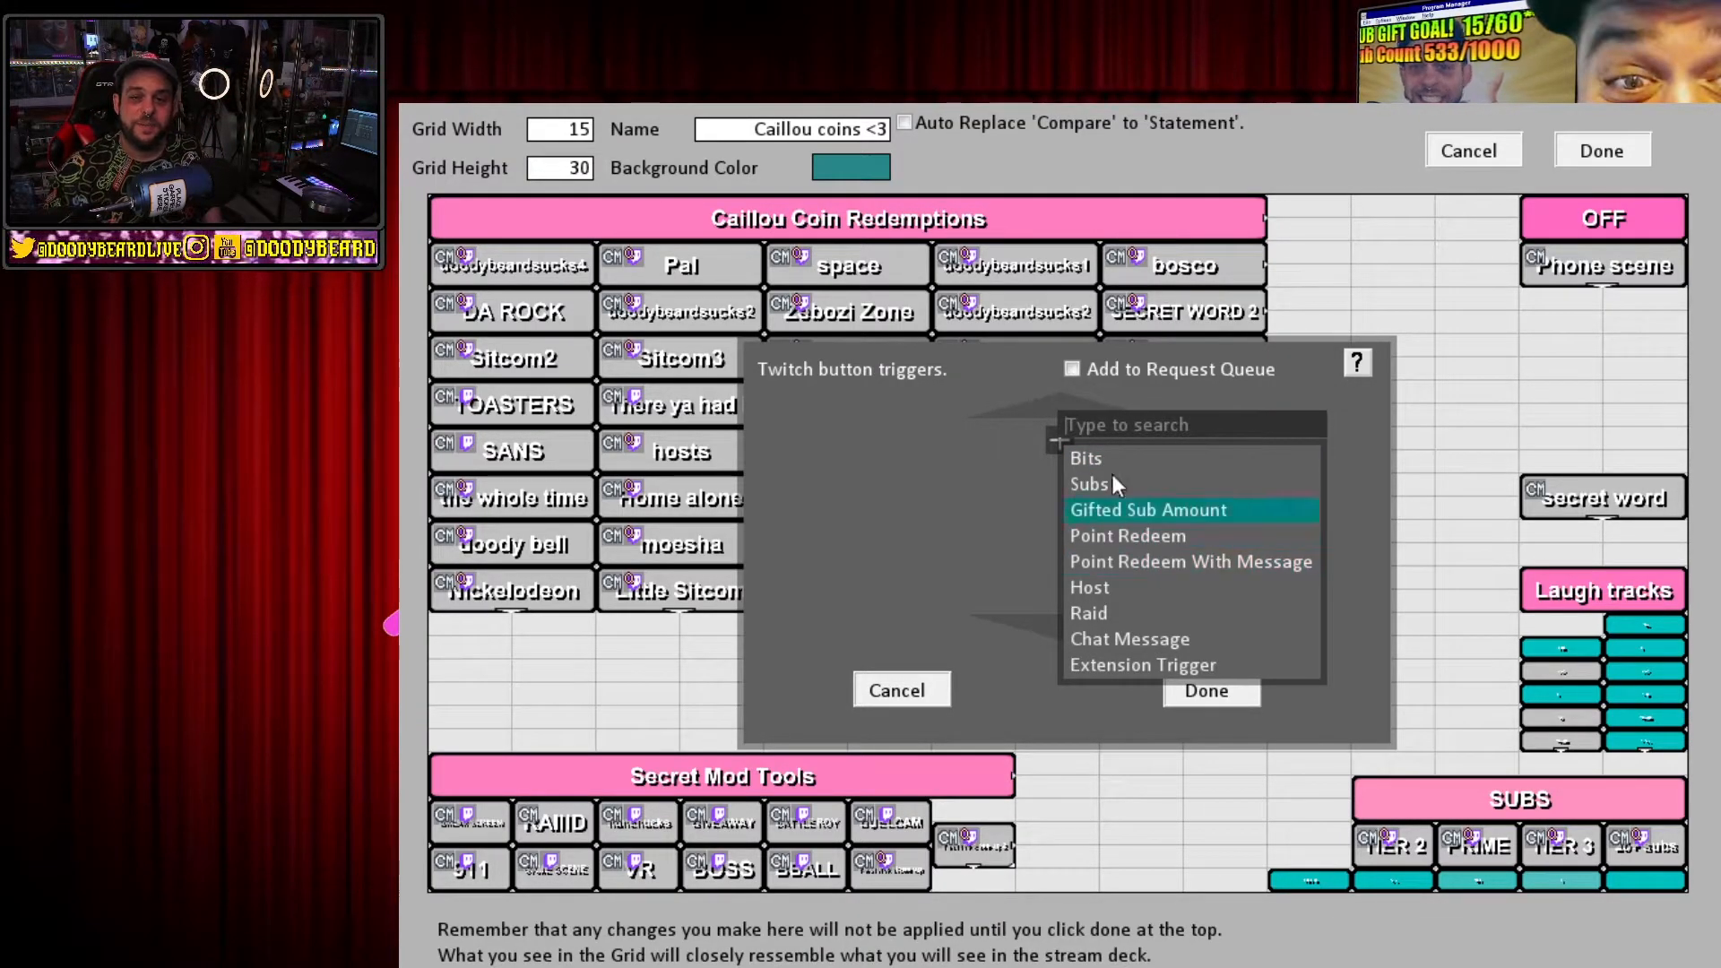
pyautogui.click(1071, 436)
pyautogui.click(1060, 433)
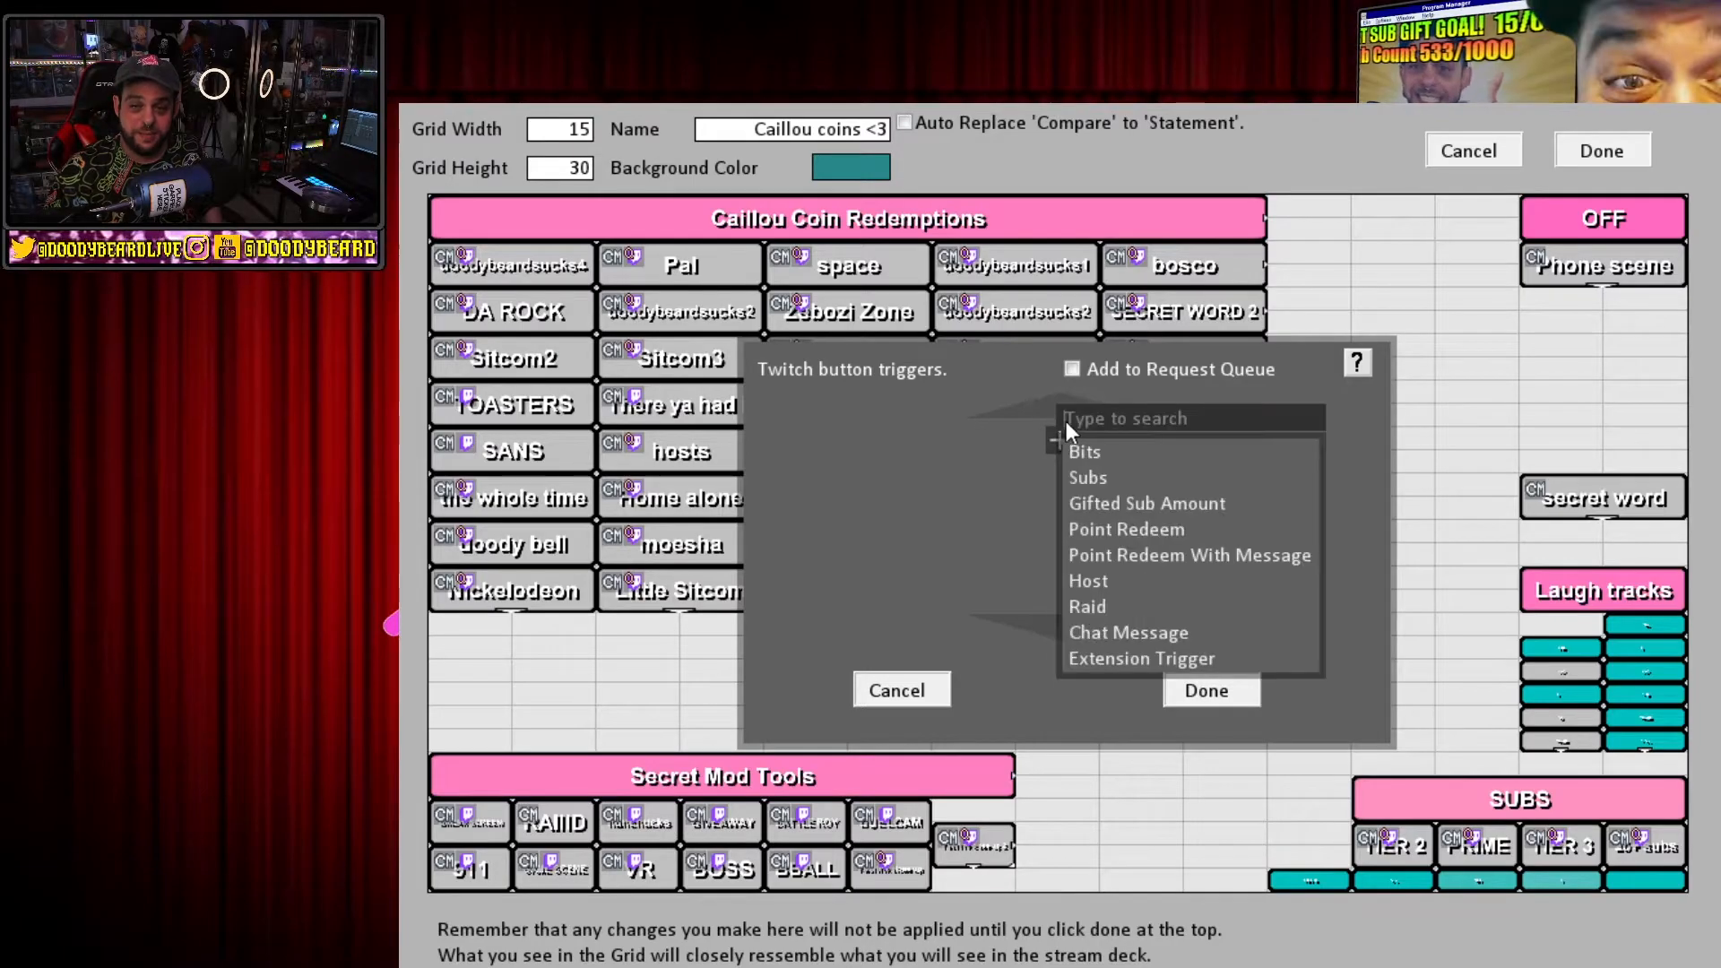
pyautogui.click(1148, 529)
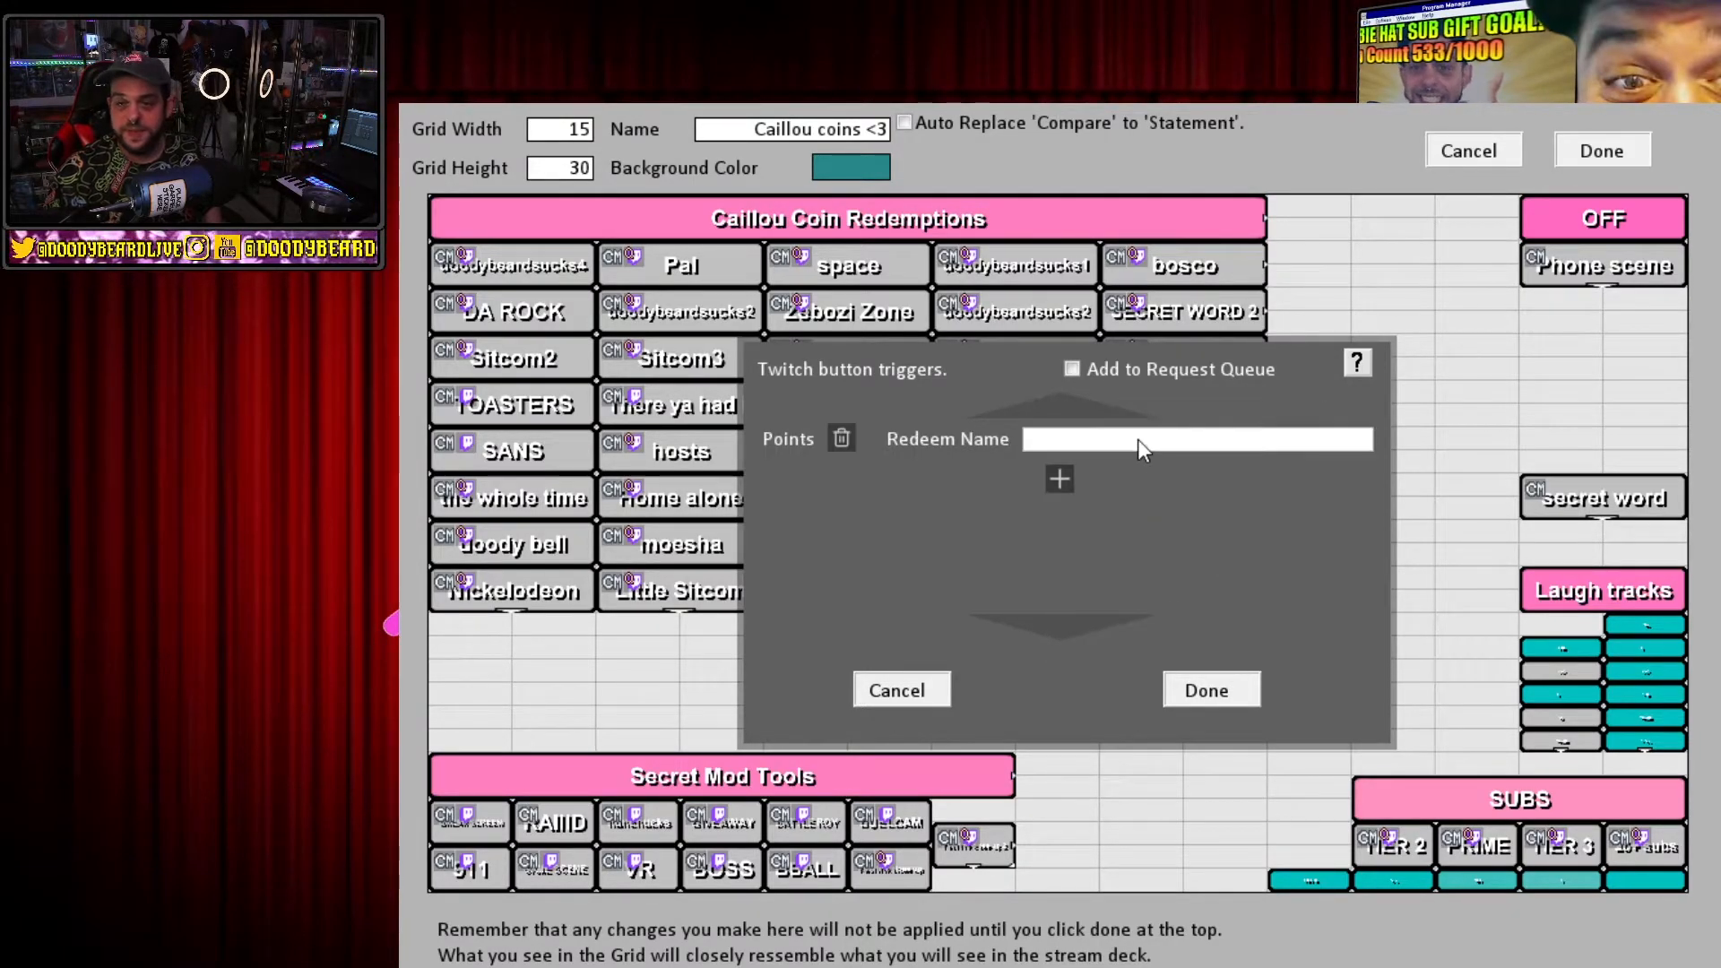
pyautogui.click(1138, 440)
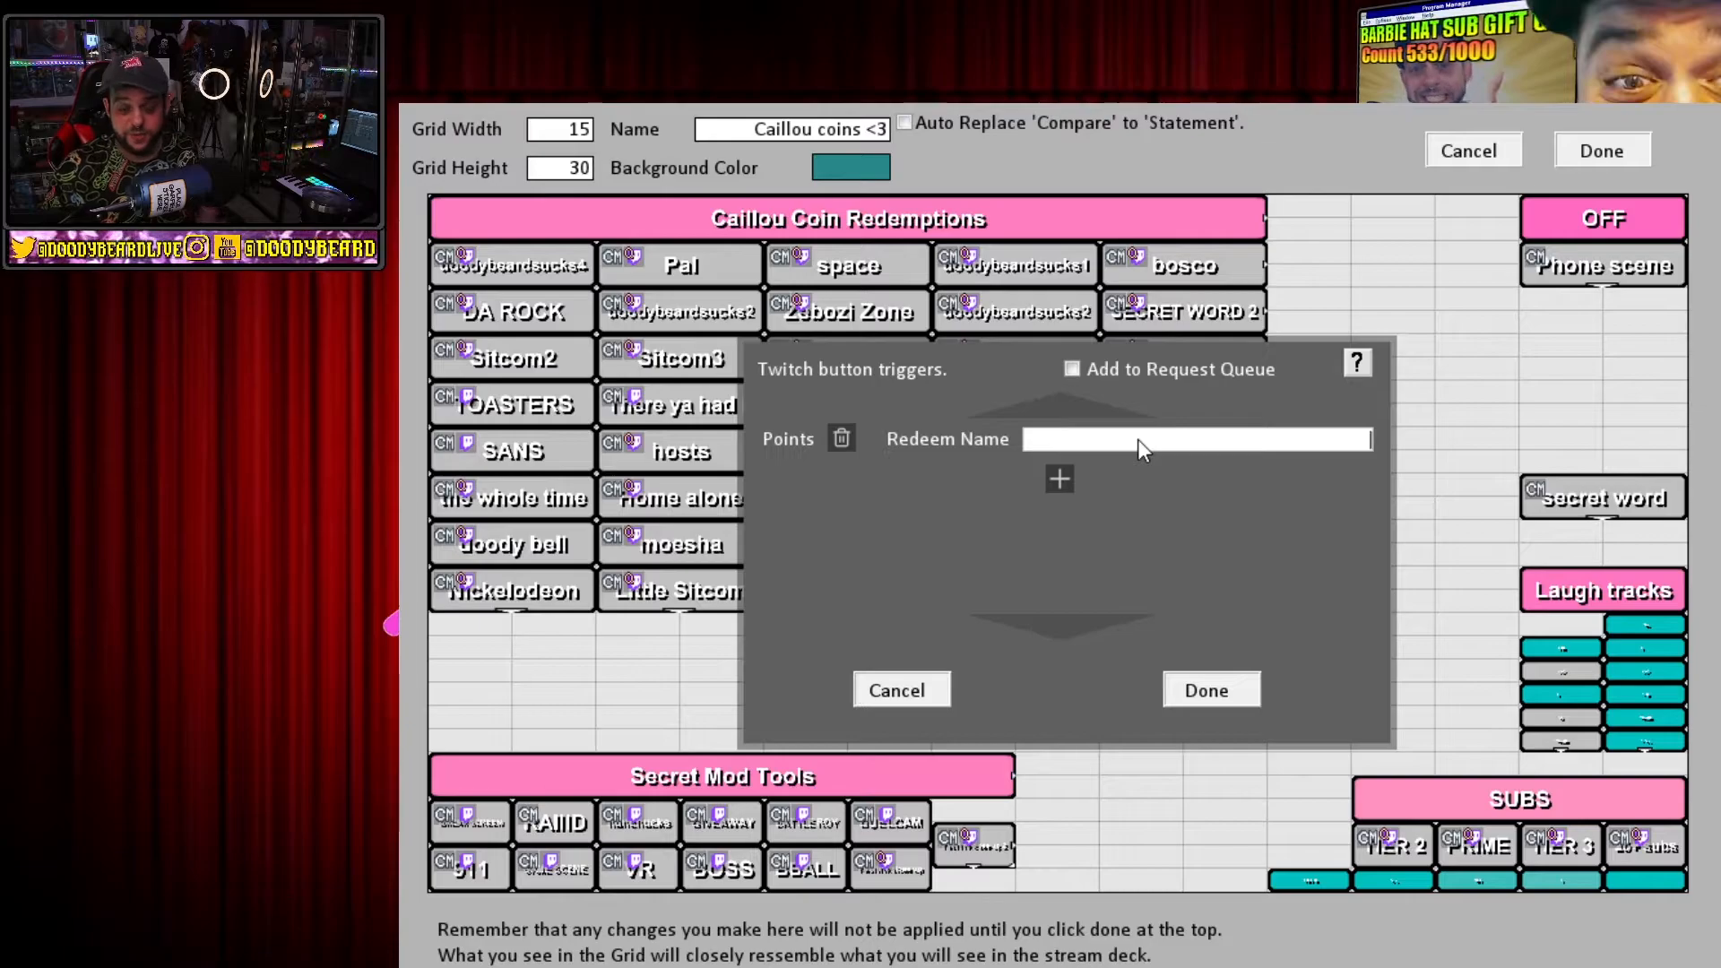
pyautogui.write('textonscree')
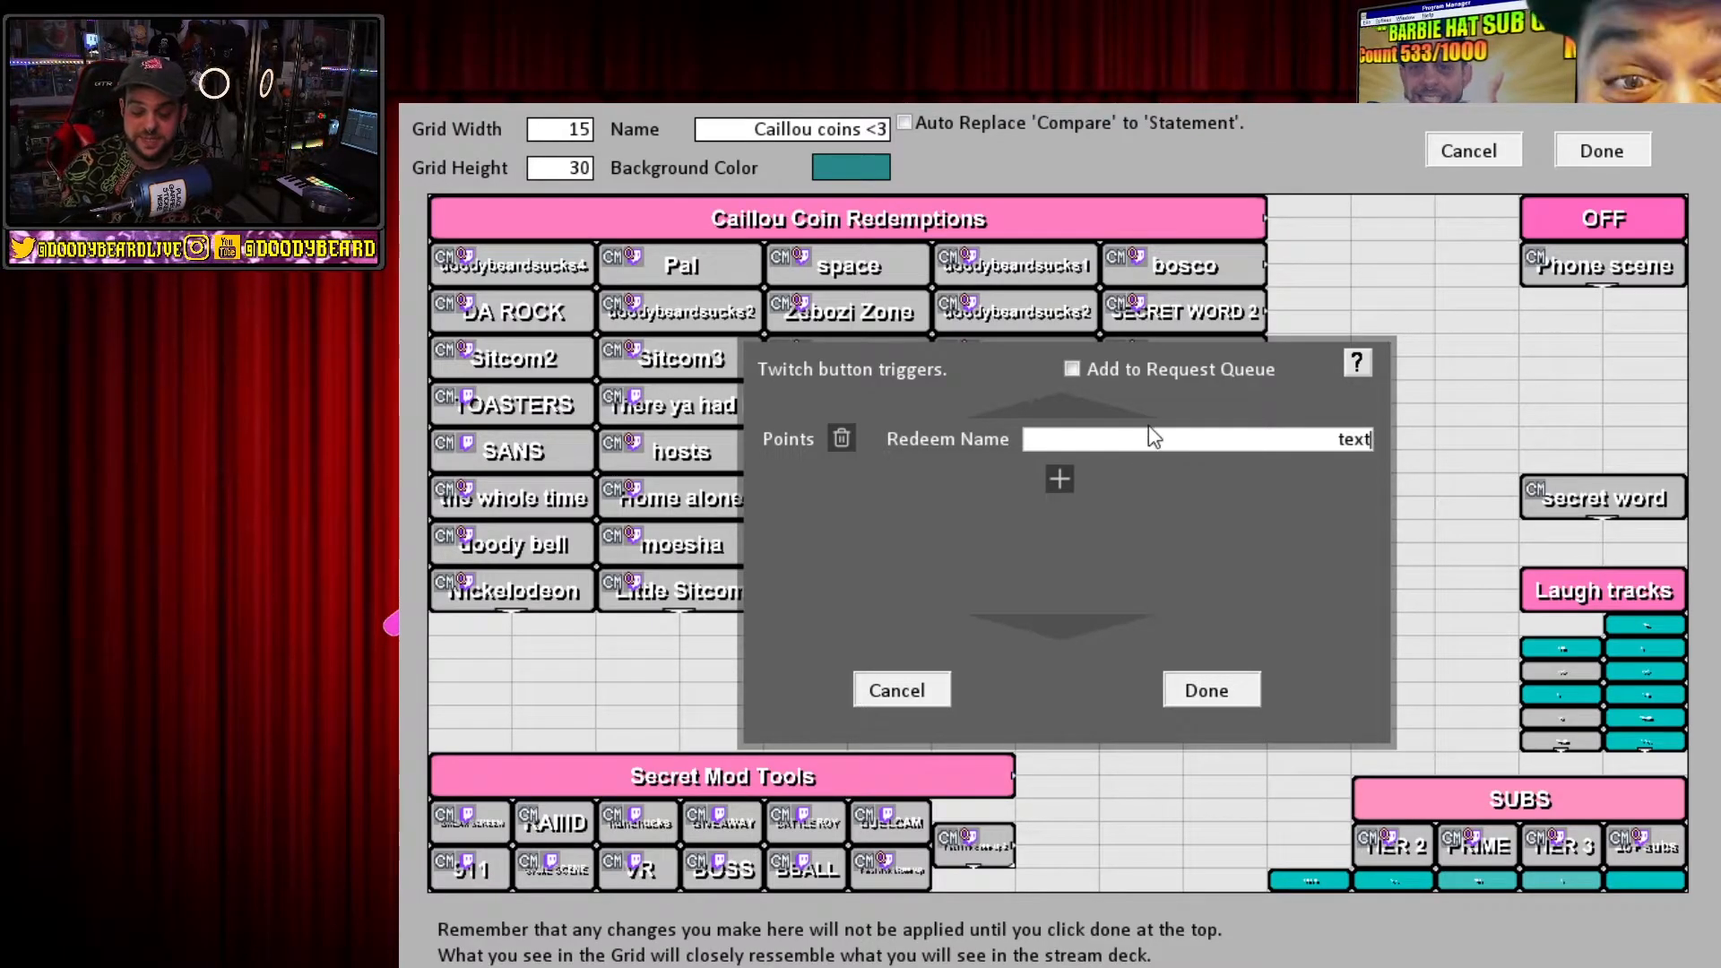
pyautogui.write('n')
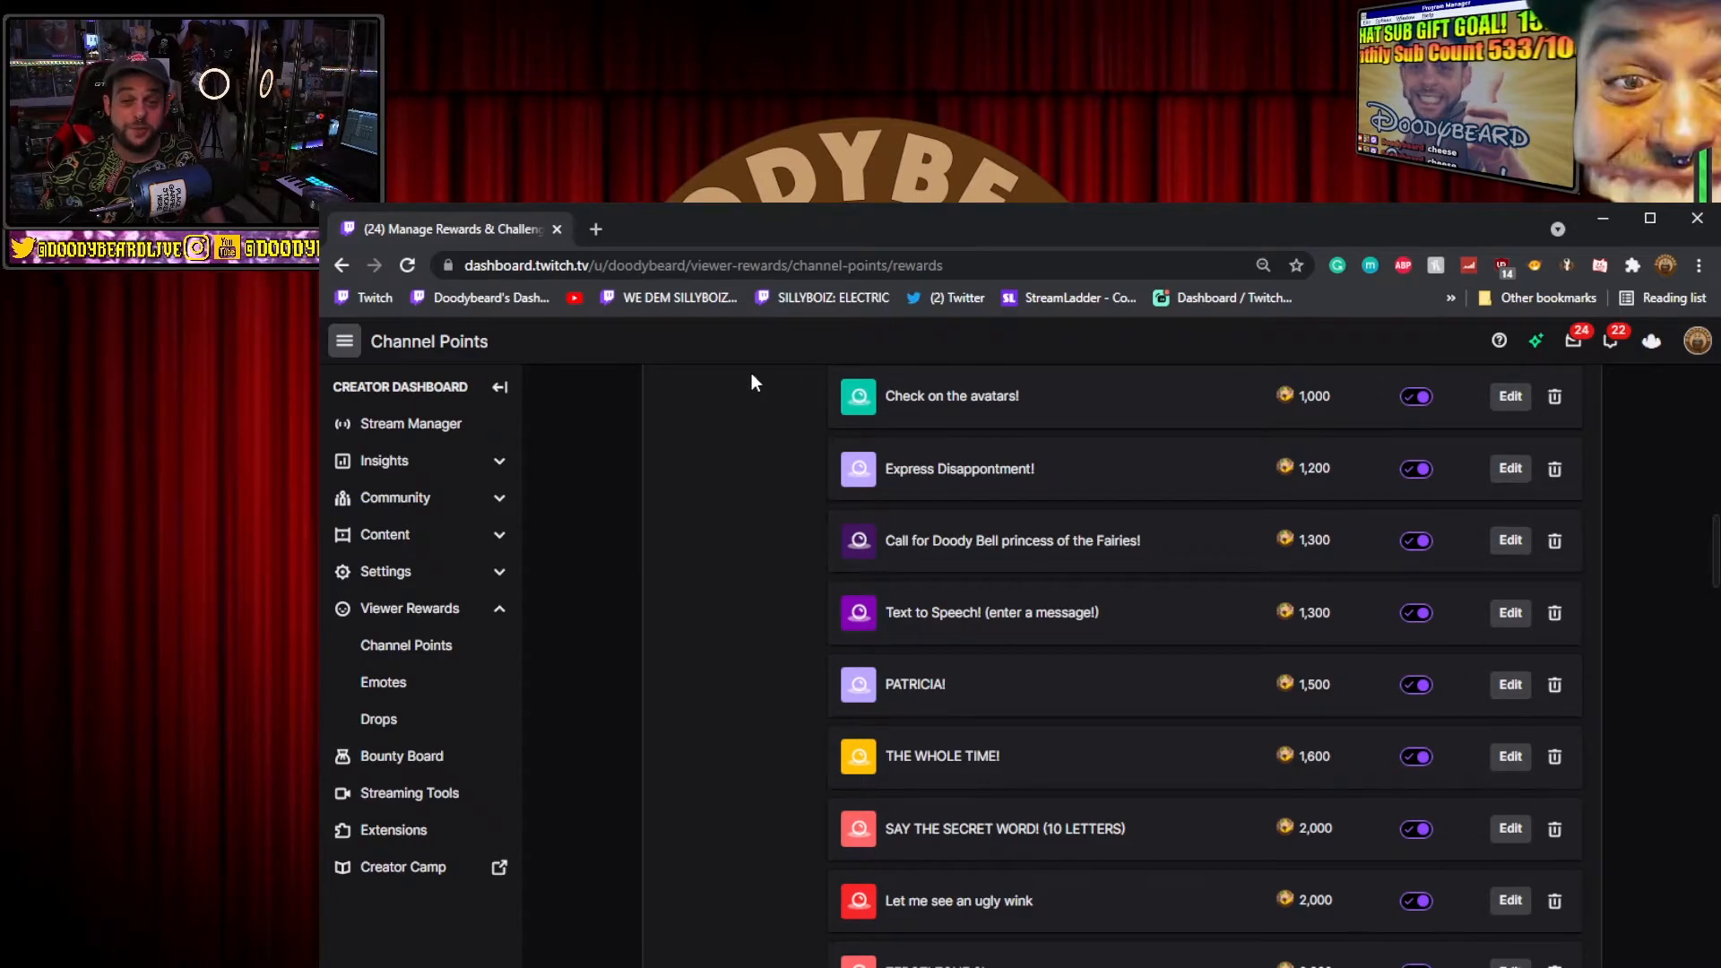
# Start a new custom reward from the Custom Rewards list in Twitch's Channel Points dashboard.
pyautogui.scroll(-10, 751, 384)
pyautogui.scroll(-15, 771, 461)
pyautogui.scroll(2, 771, 463)
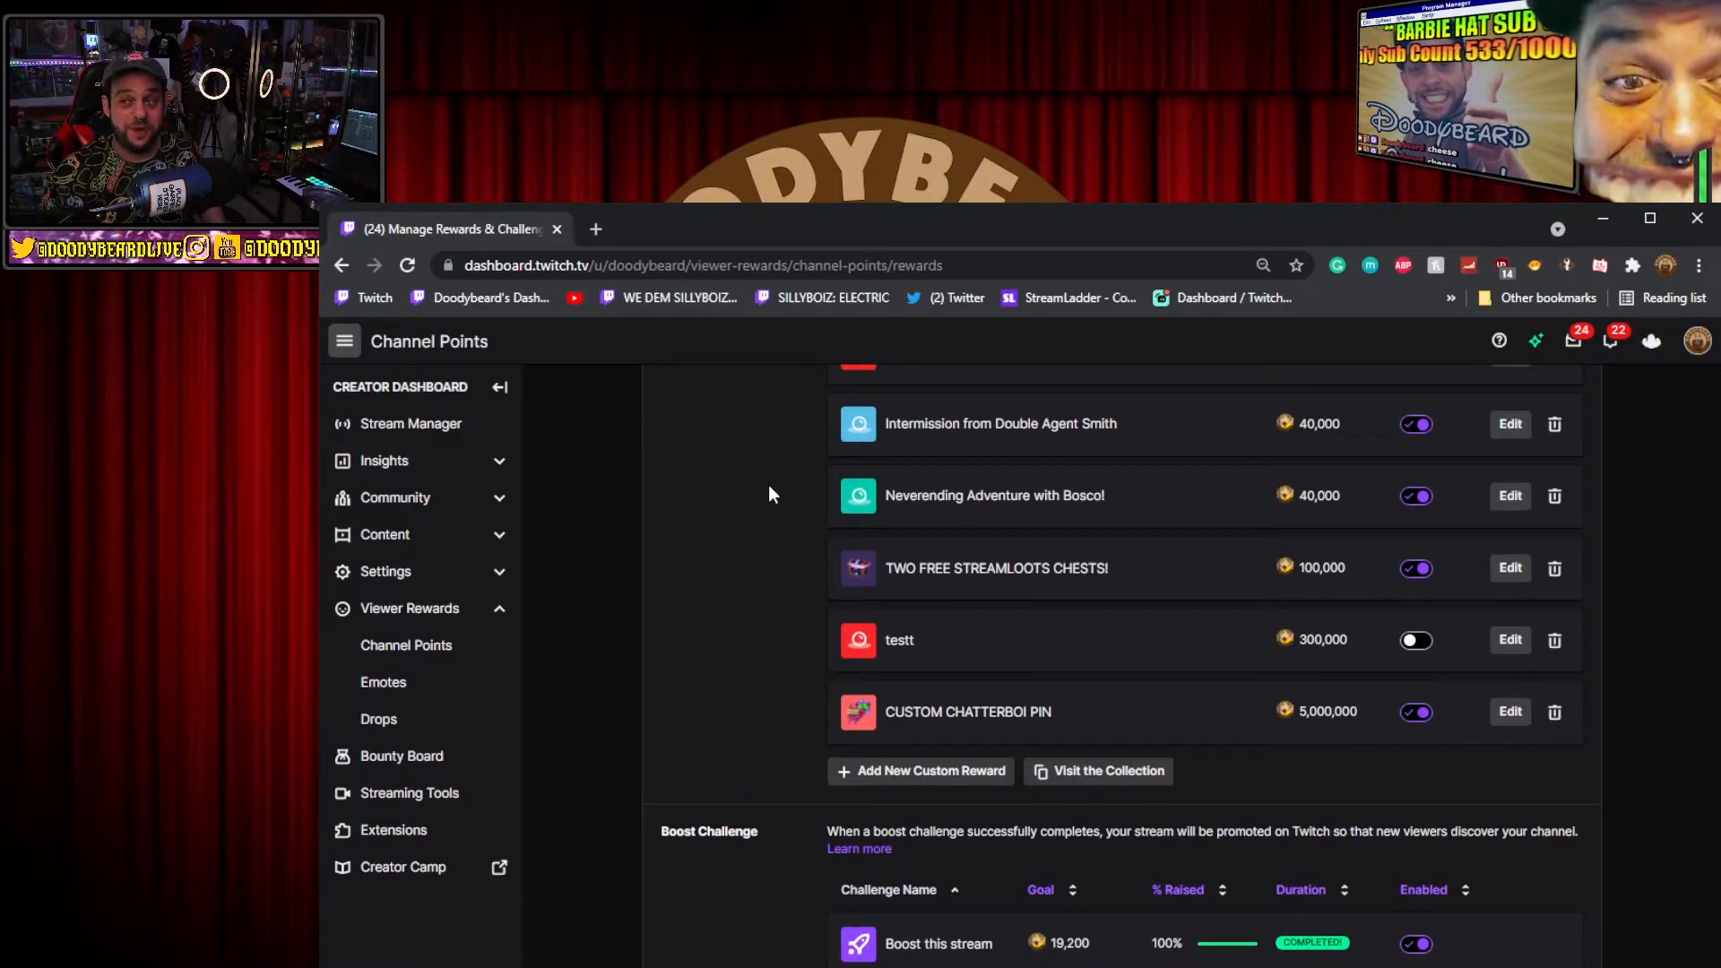
pyautogui.scroll(8, 767, 483)
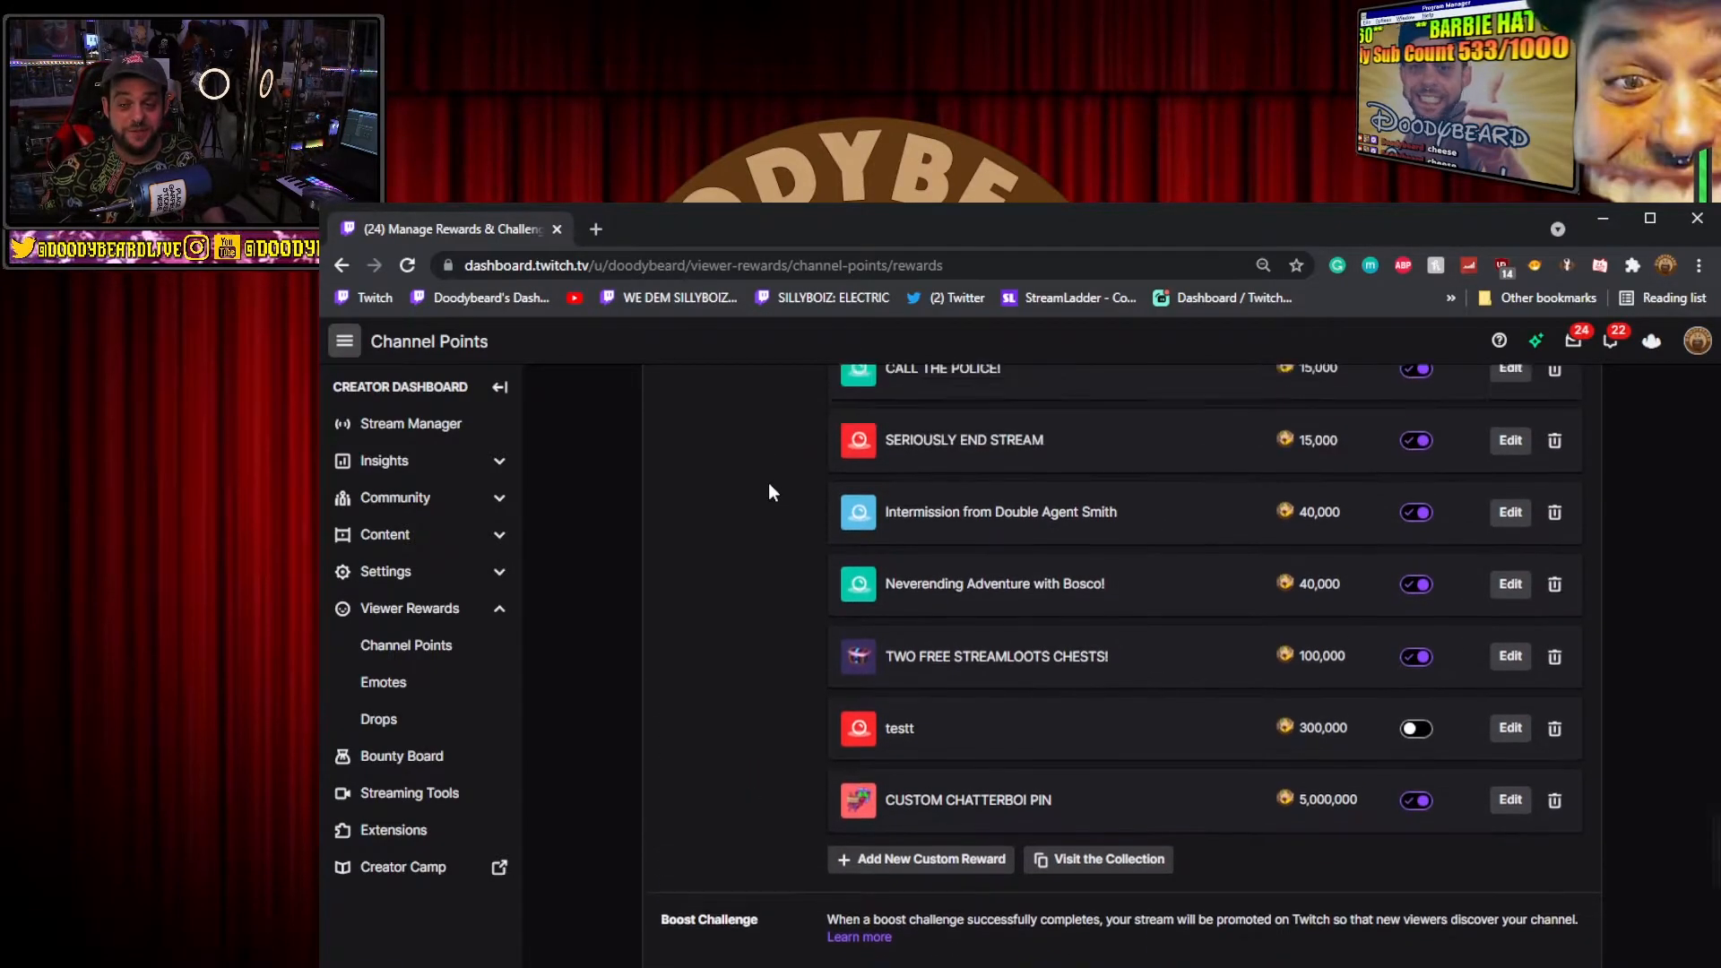
pyautogui.scroll(-7, 768, 482)
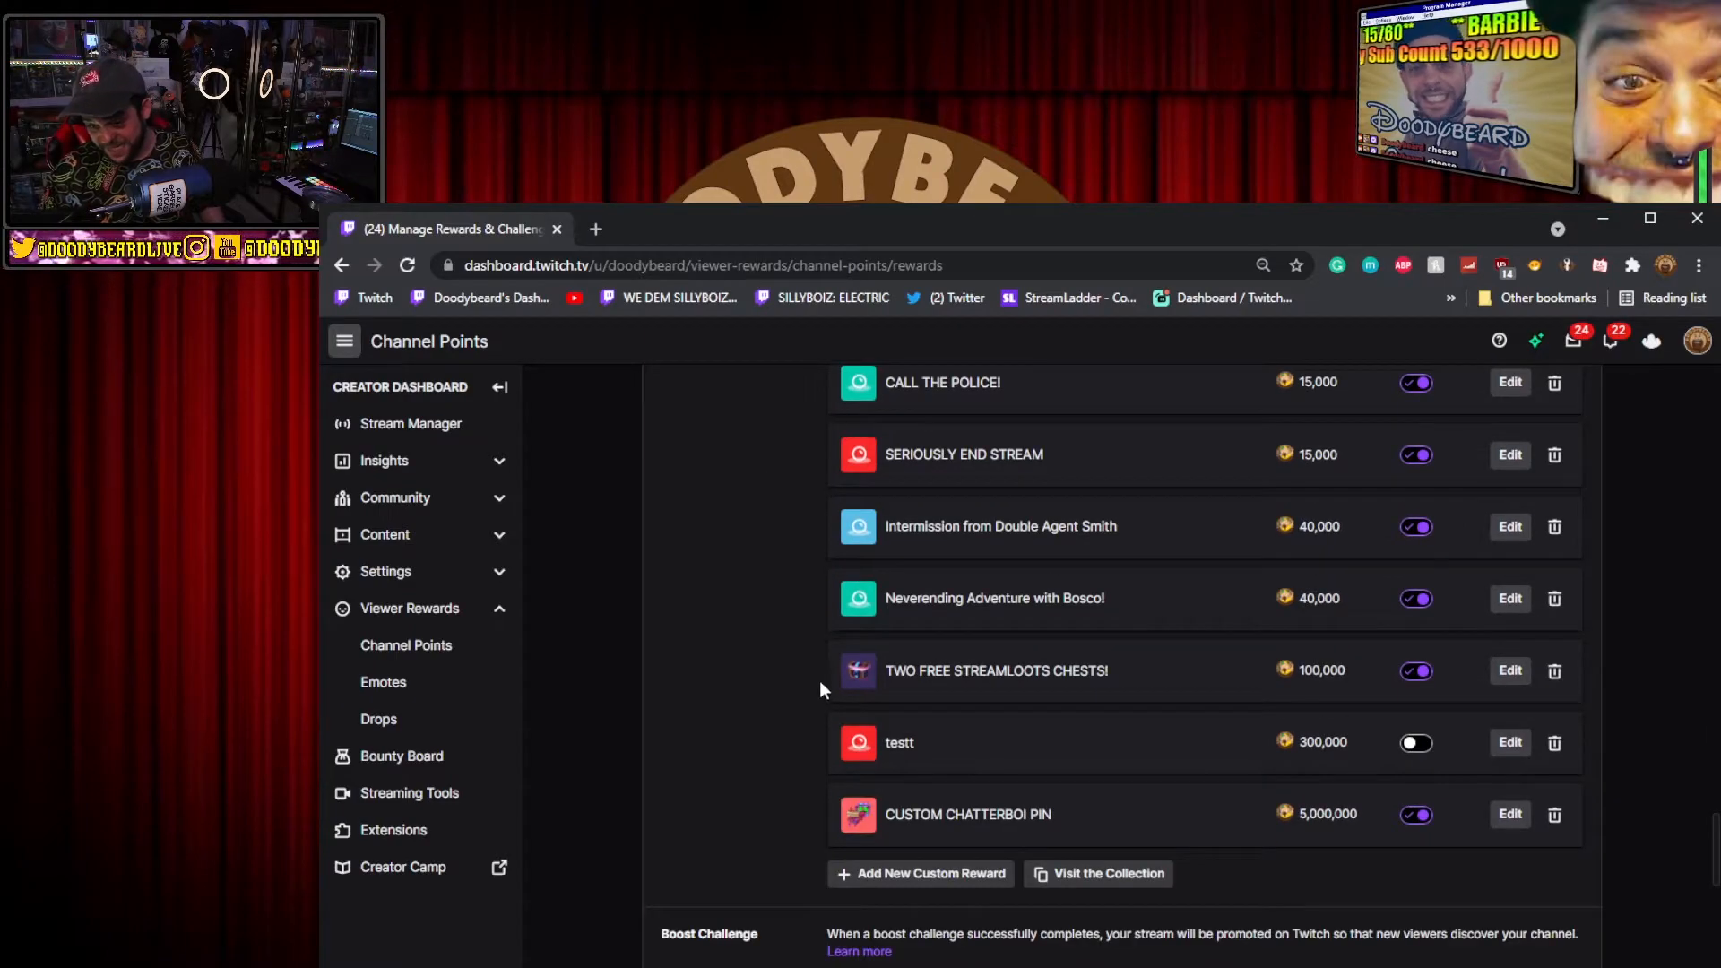
pyautogui.scroll(-1, 796, 720)
pyautogui.click(924, 775)
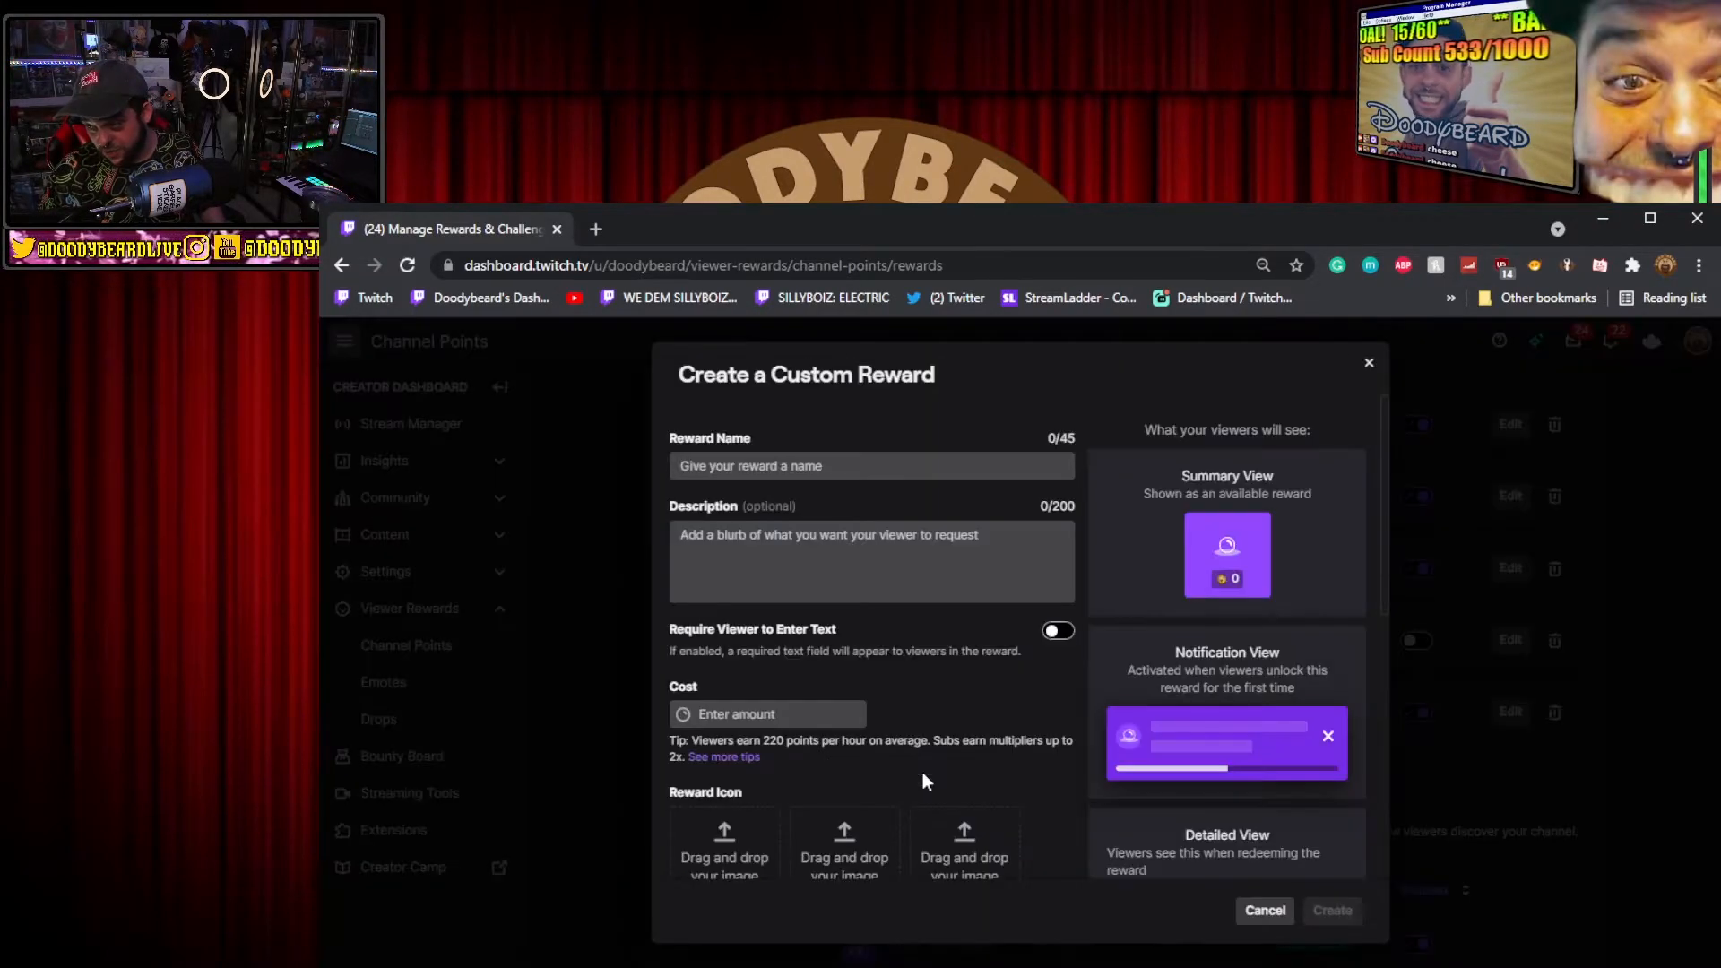
# Create the custom reward named textonscreen, requiring viewers to enter text, at a cost of 1 point.
pyautogui.click(847, 466)
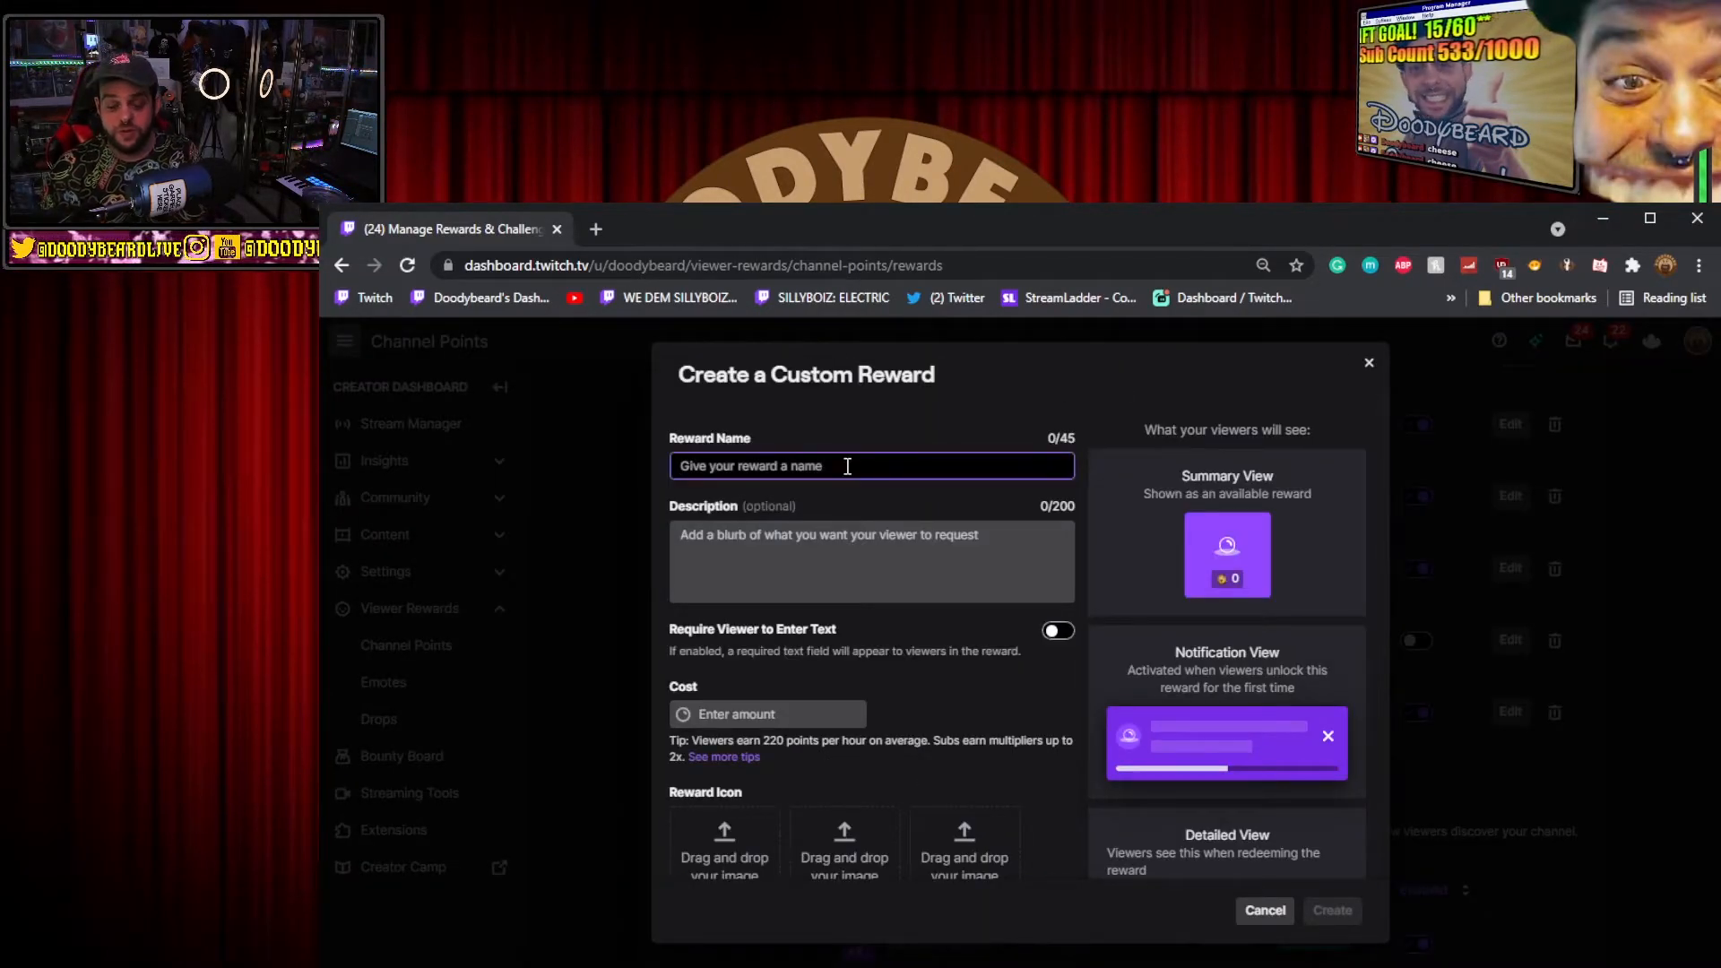
pyautogui.write('textonscreen')
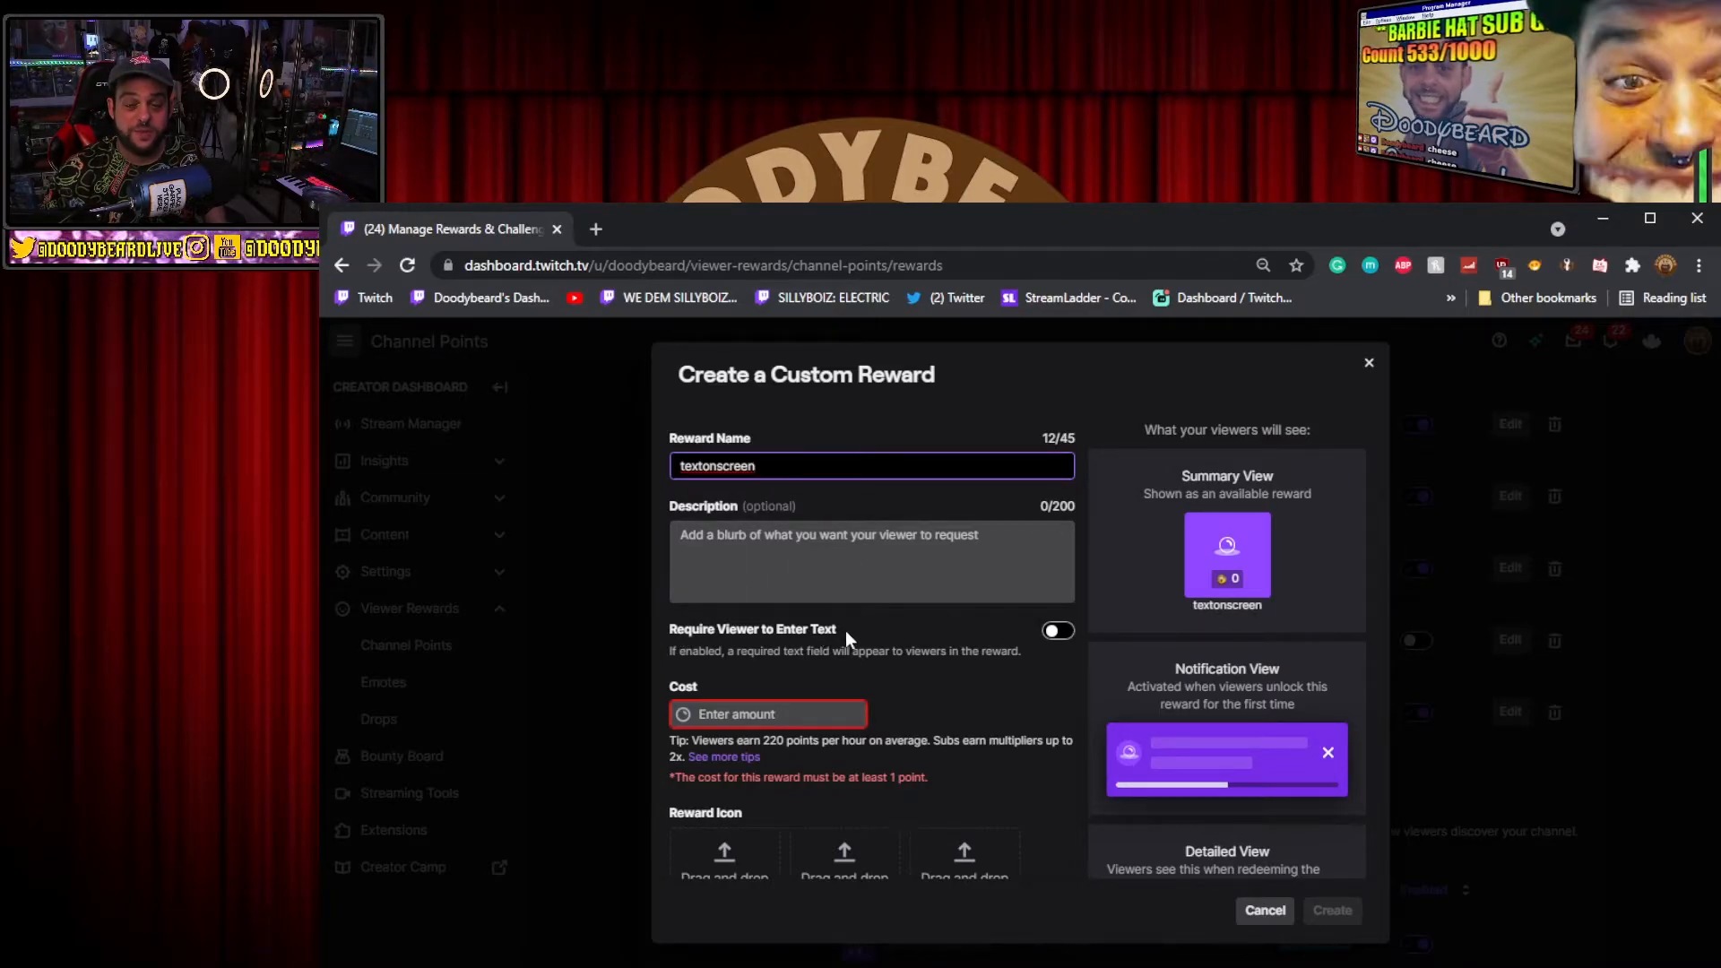
pyautogui.click(1070, 638)
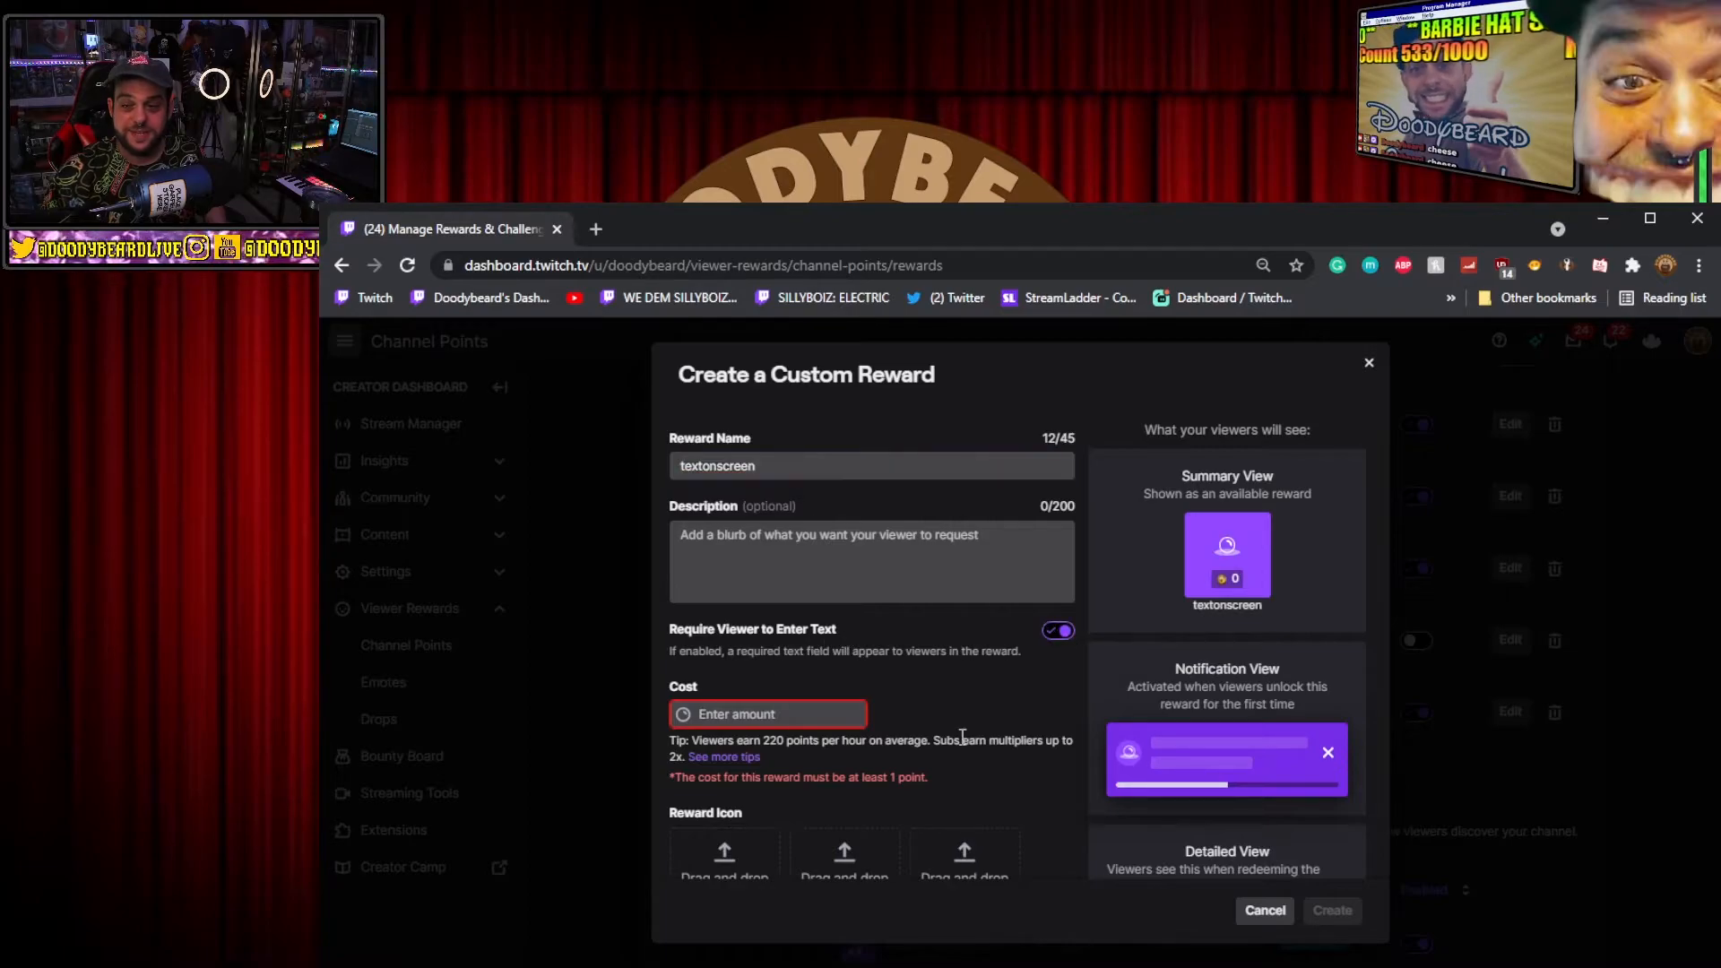
pyautogui.click(769, 716)
pyautogui.write('1')
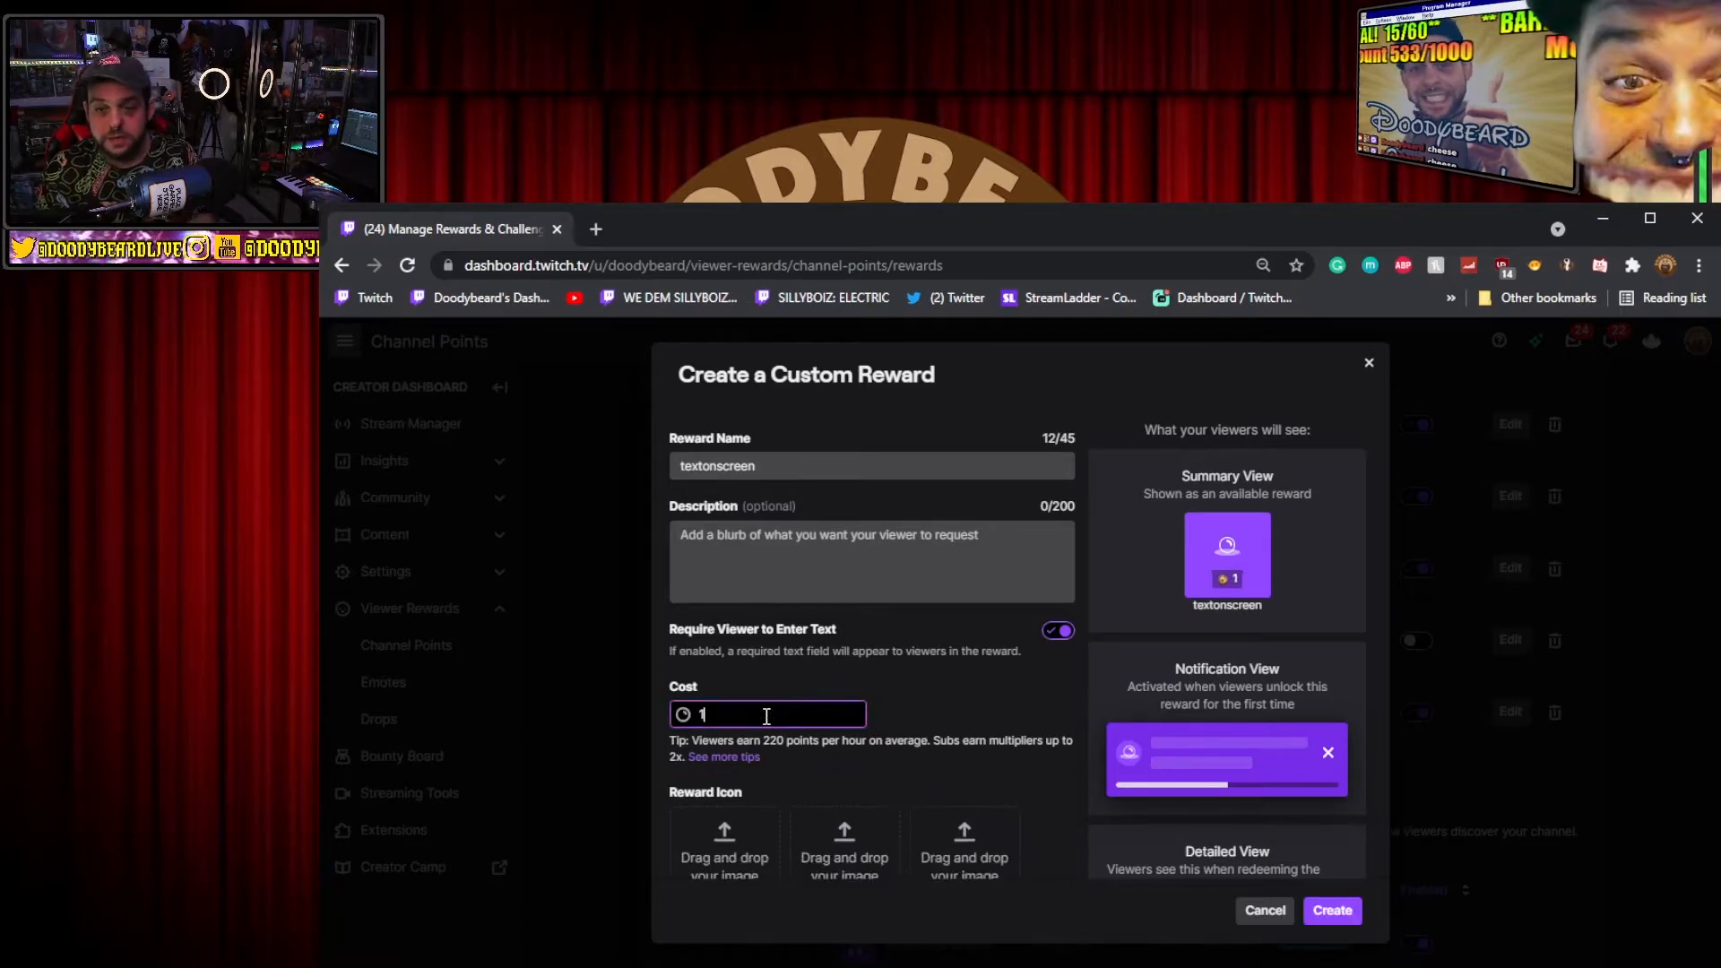
pyautogui.click(1333, 911)
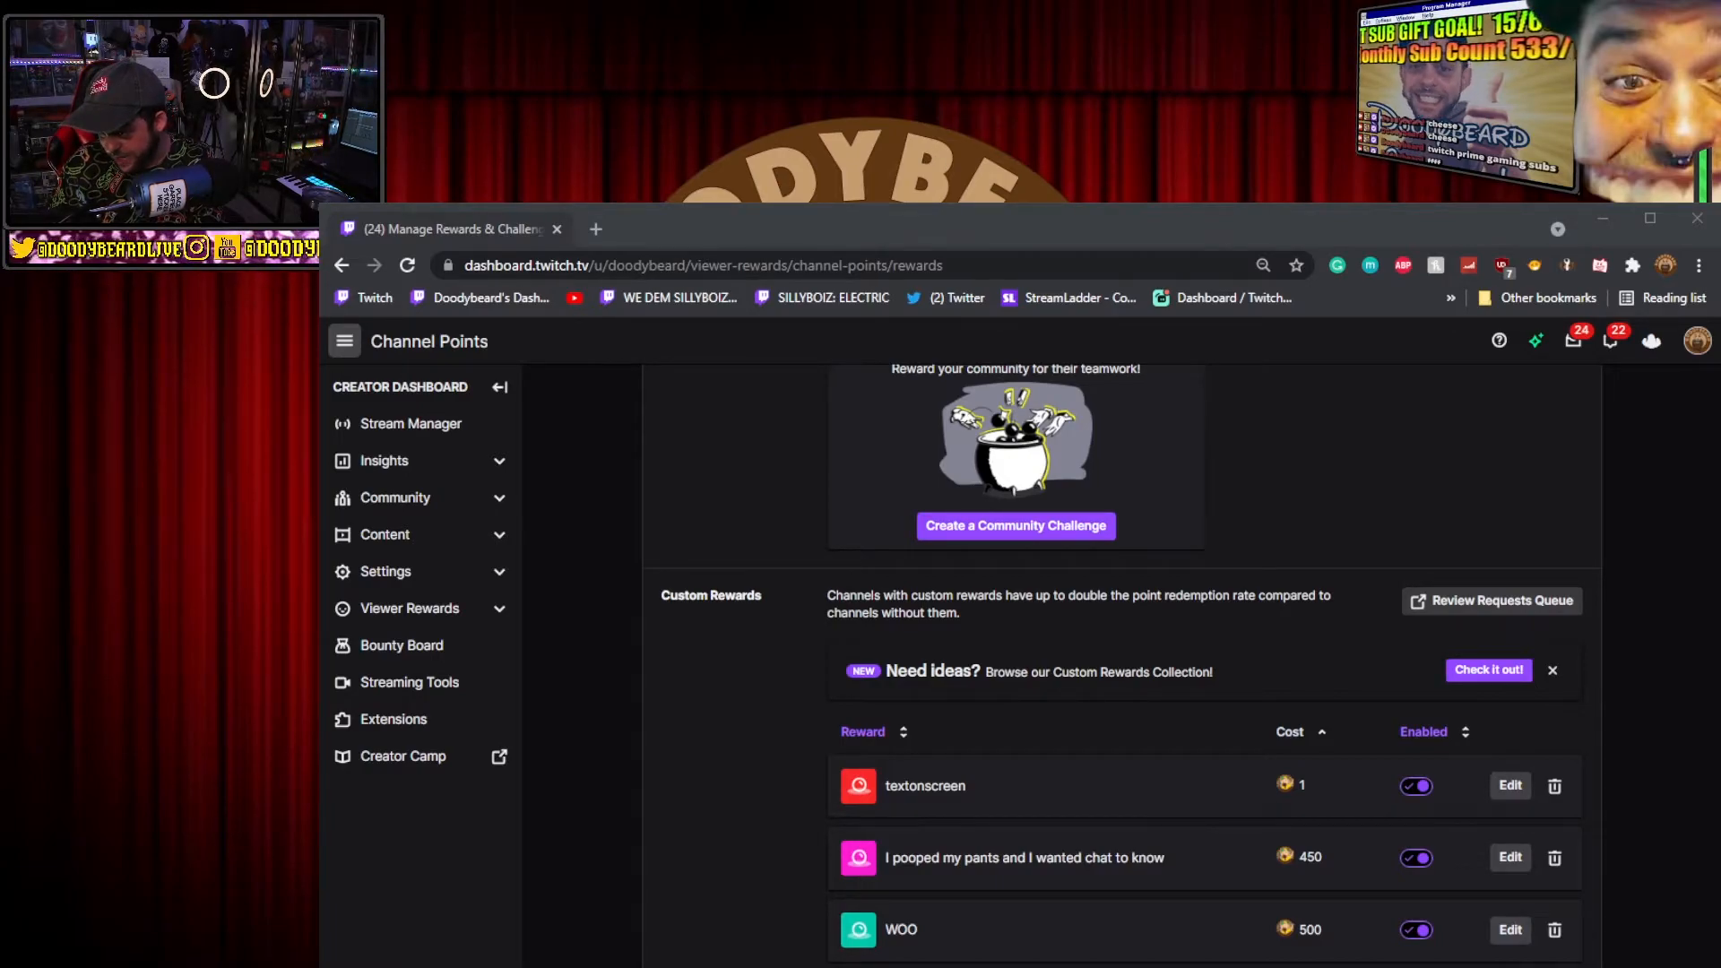
# Switch back to LioranBoard, save the deck's changes, and reopen the Caillou coins <3 deck.
pyautogui.hotkey('alt', 'Tab')
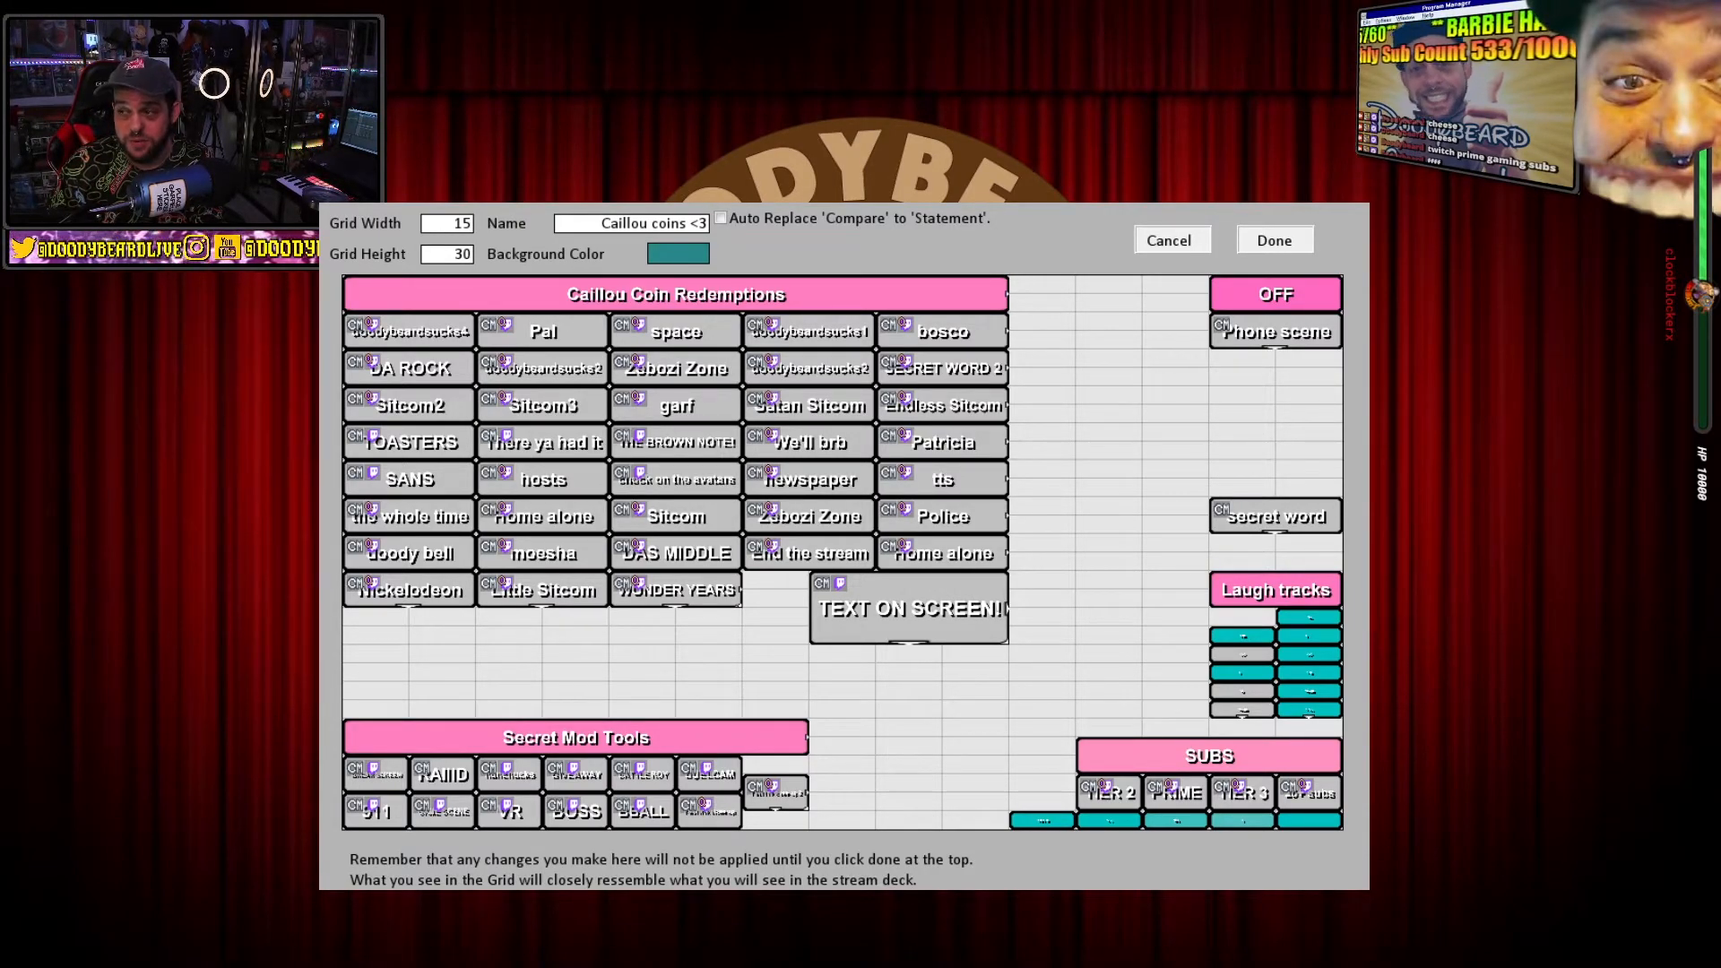
pyautogui.click(1274, 240)
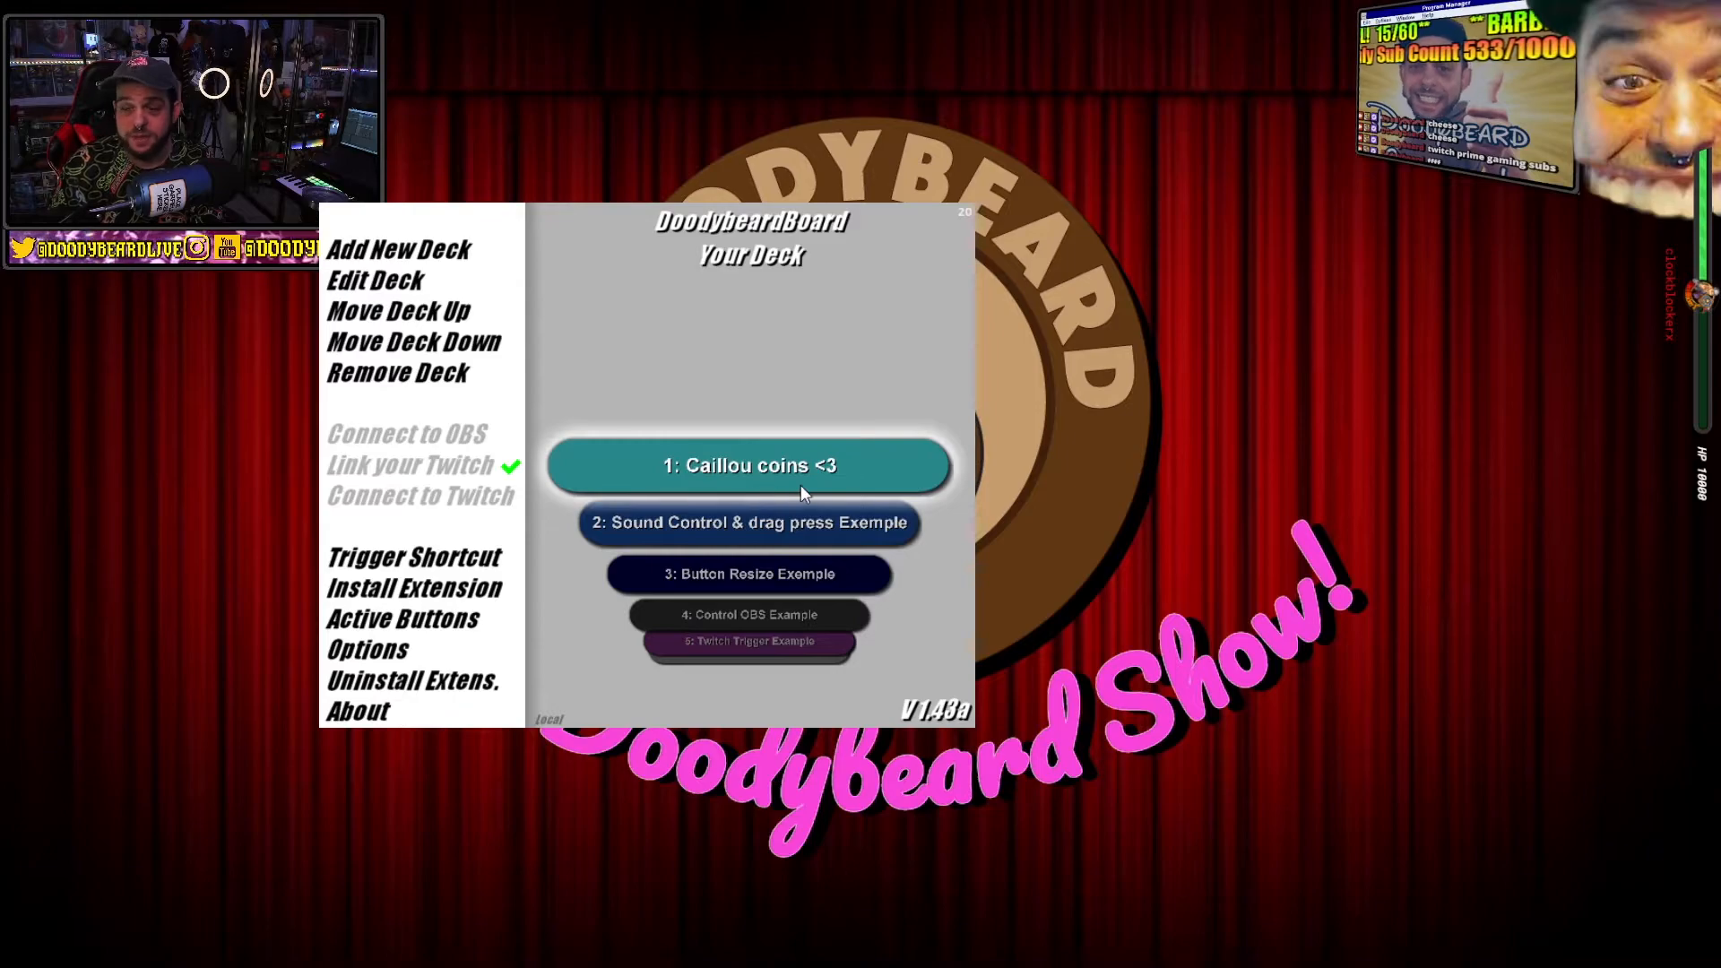
pyautogui.doubleClick(800, 489)
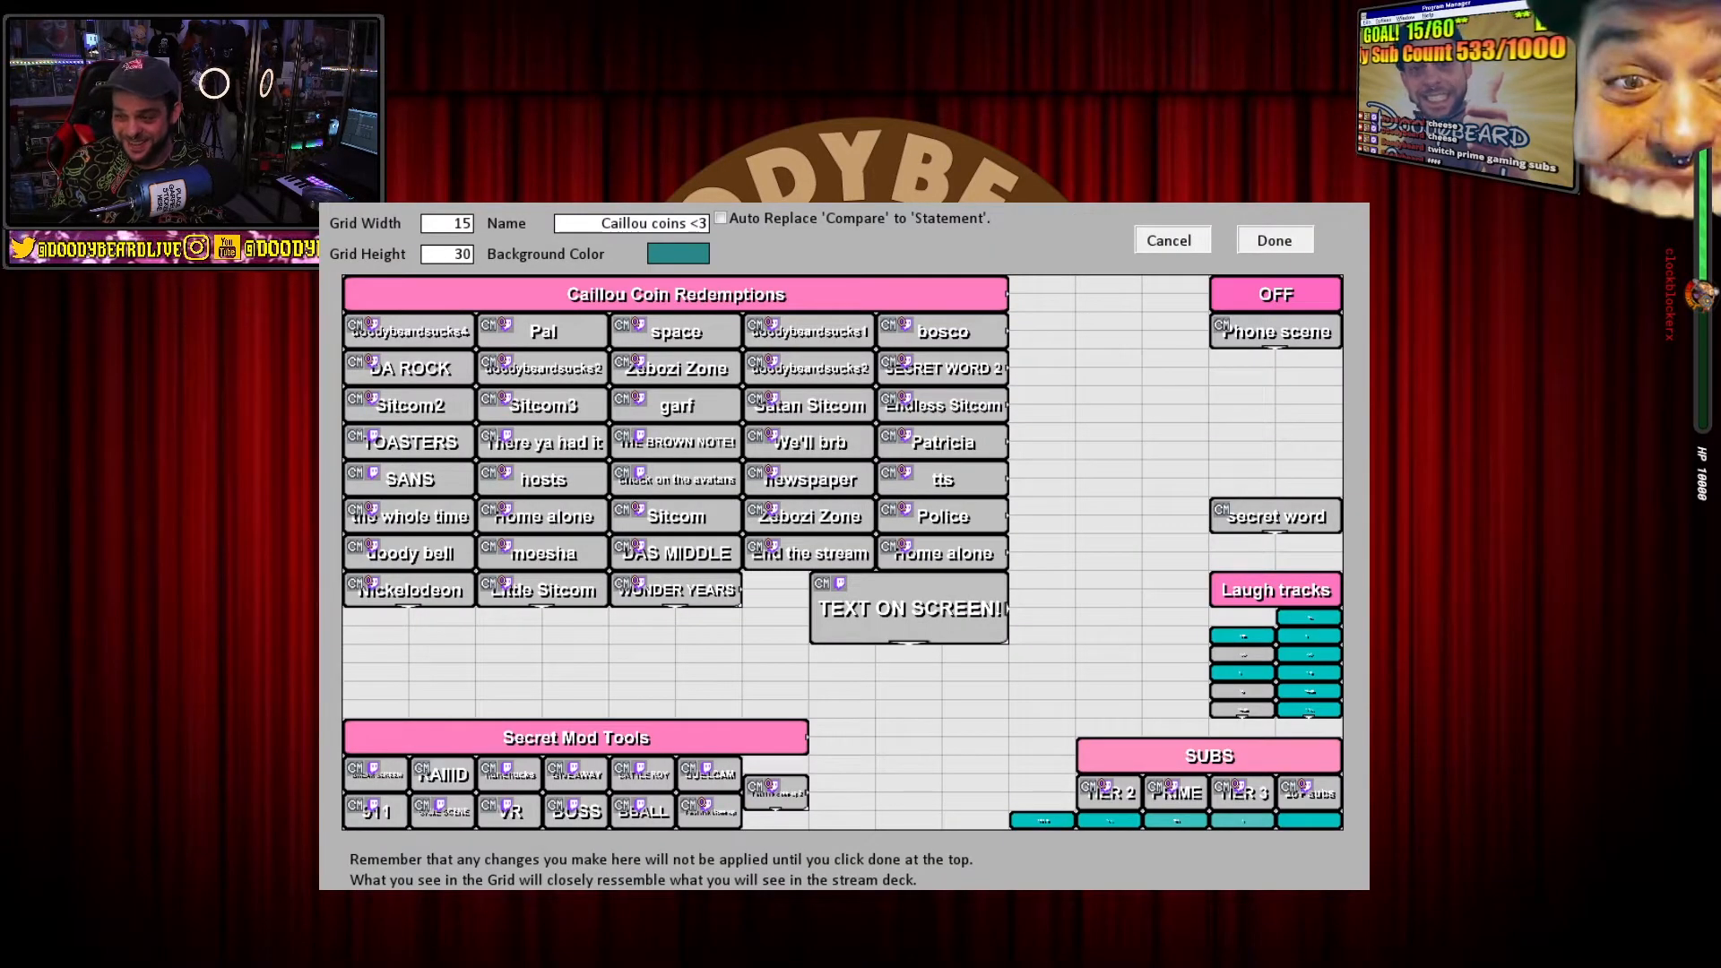